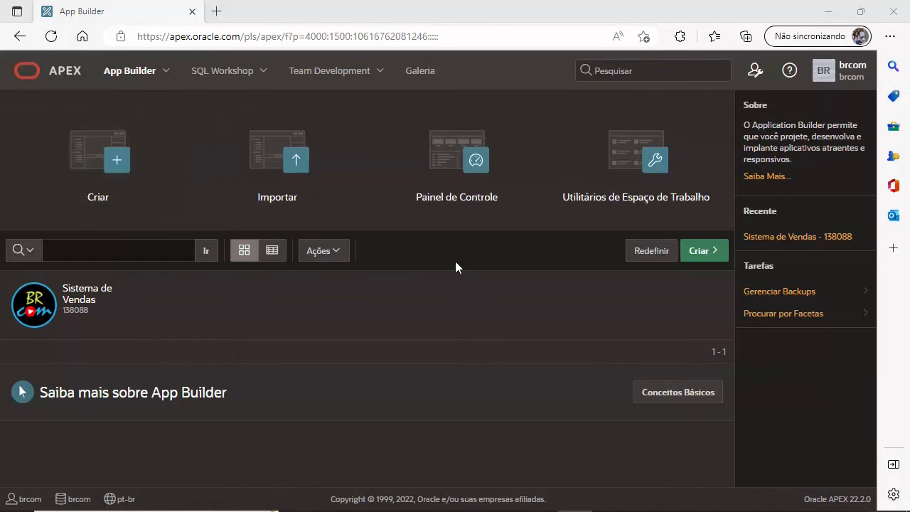
# Step: Export application 138088 Sistema de Vendas to f138088.sql and close the downloads panel
pyautogui.click(128, 74)
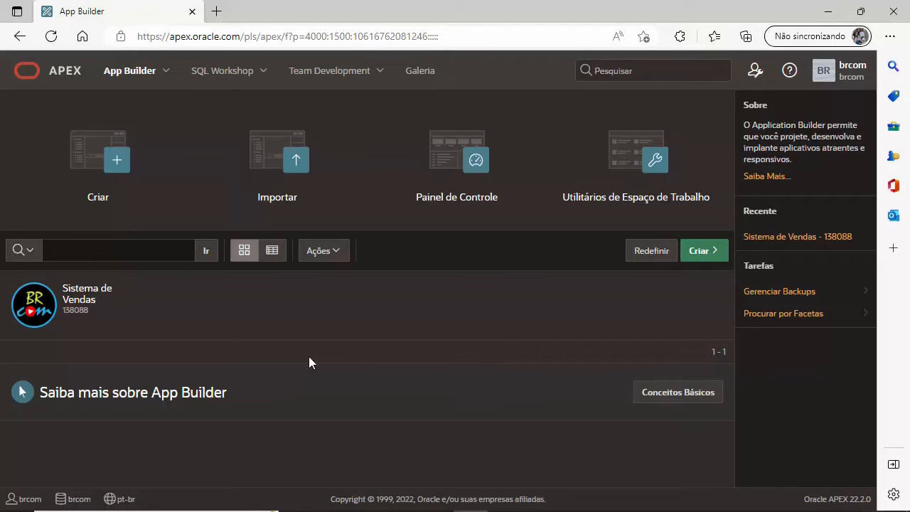
pyautogui.click(81, 310)
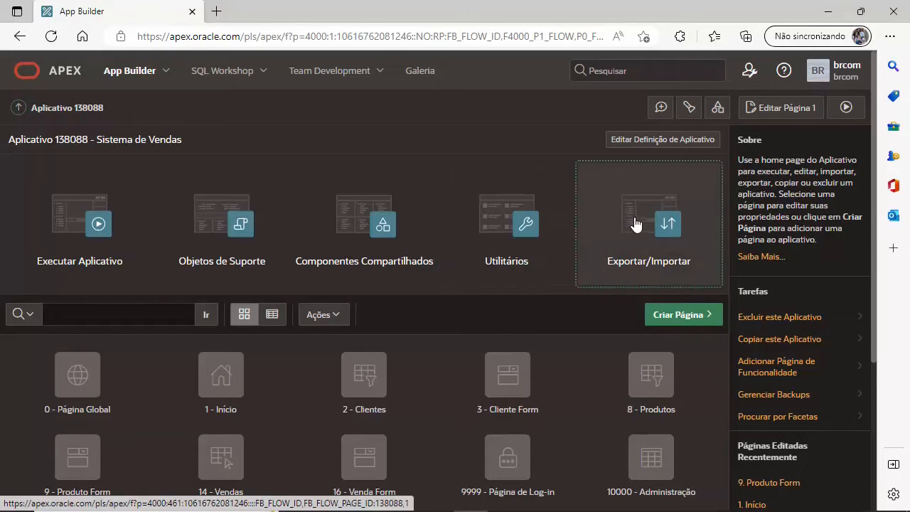
pyautogui.click(617, 245)
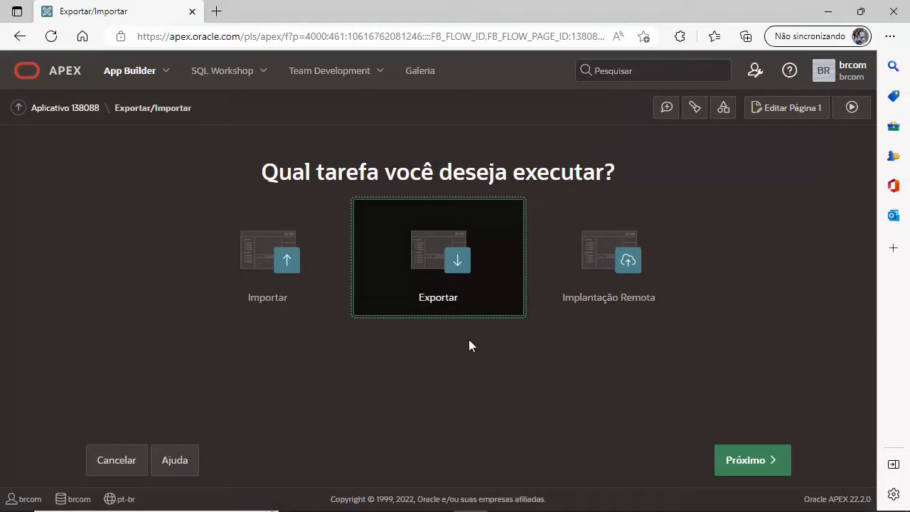
pyautogui.click(765, 463)
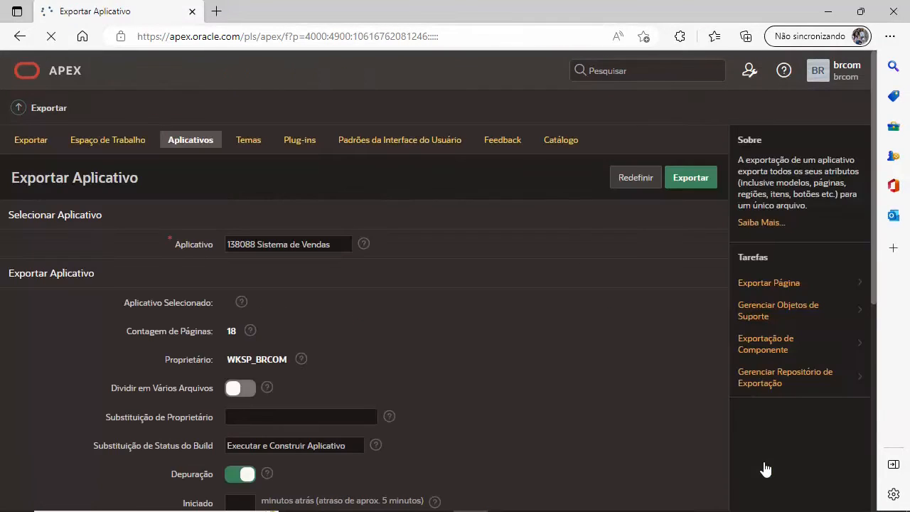
pyautogui.scroll(-2, 432, 348)
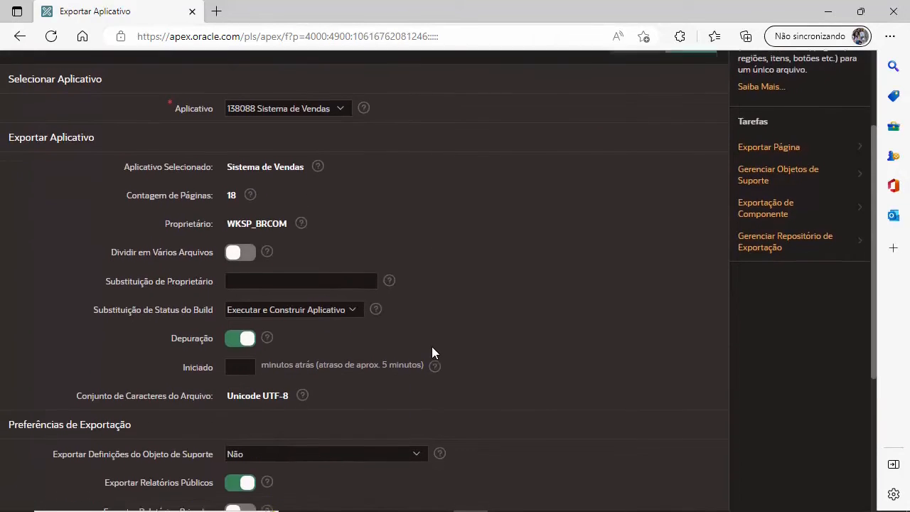
pyautogui.scroll(2, 431, 347)
pyautogui.click(691, 180)
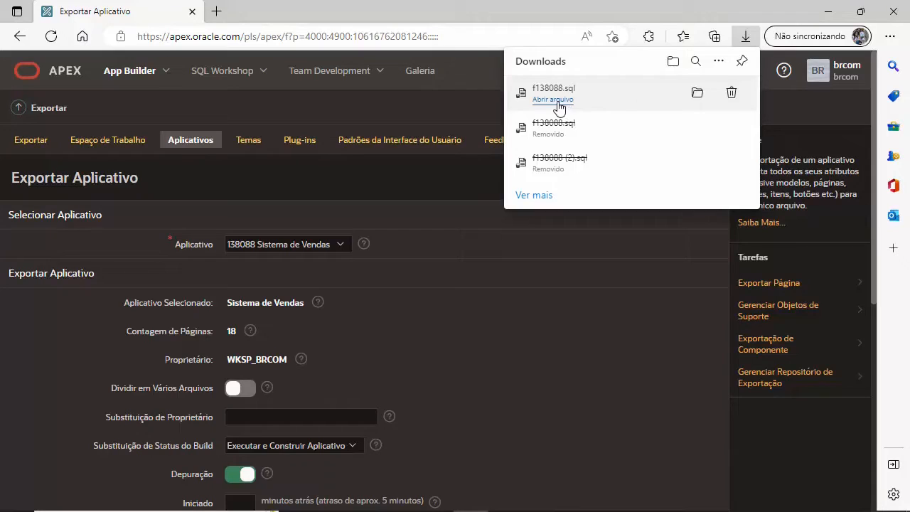
pyautogui.click(524, 12)
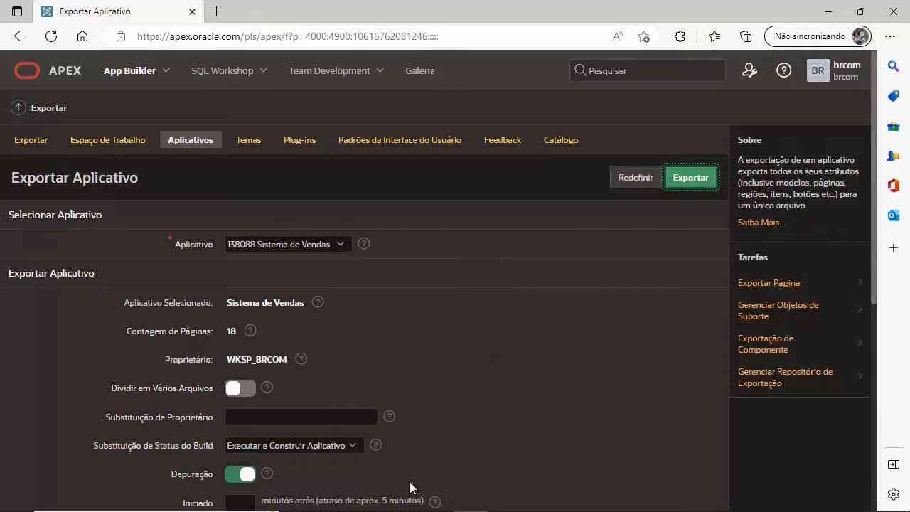
pyautogui.moveTo(412, 509)
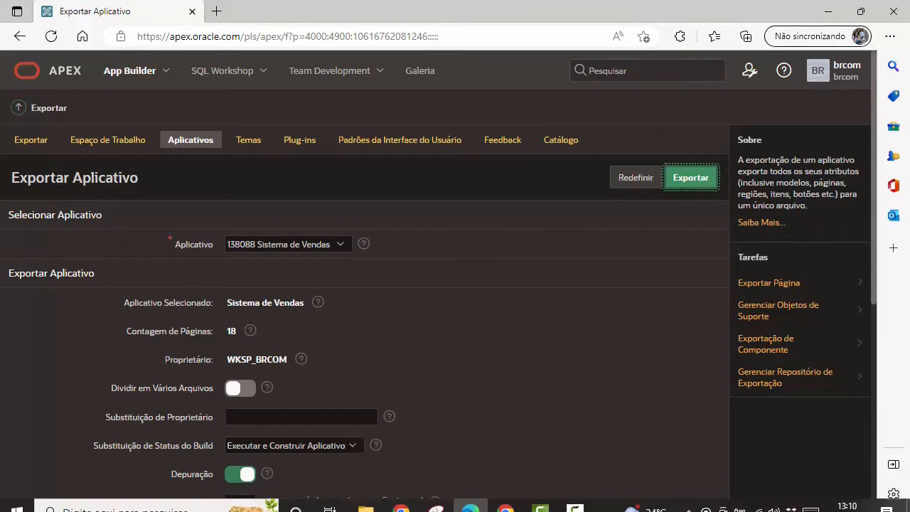
# Step: In the other workspace's App Builder, start importing an application export file
pyautogui.click(504, 499)
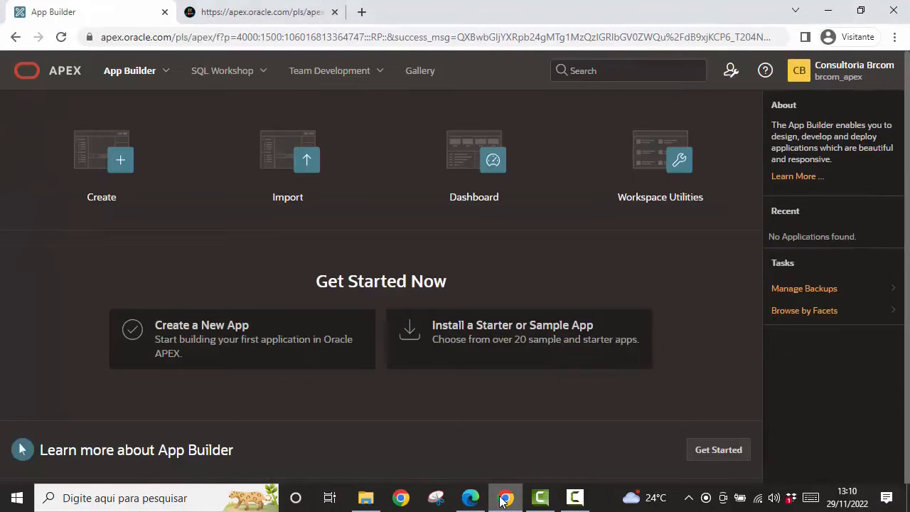
pyautogui.click(504, 498)
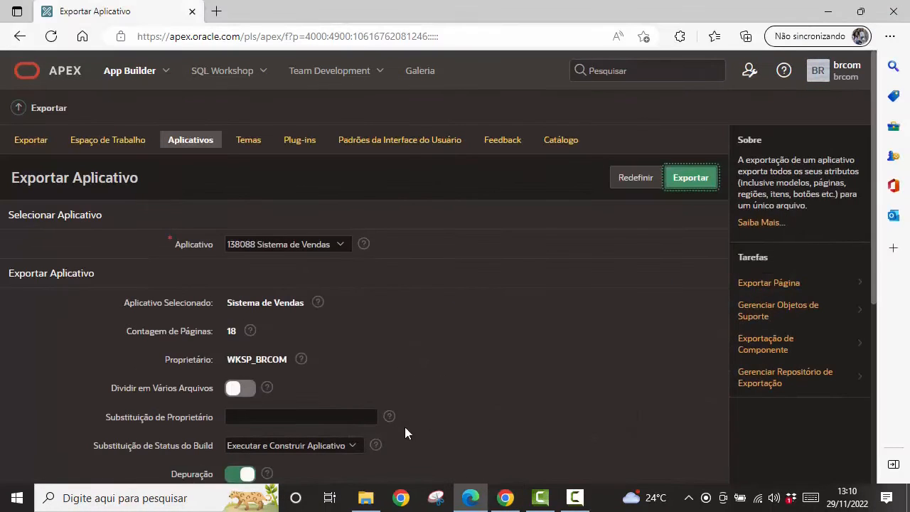
pyautogui.click(504, 499)
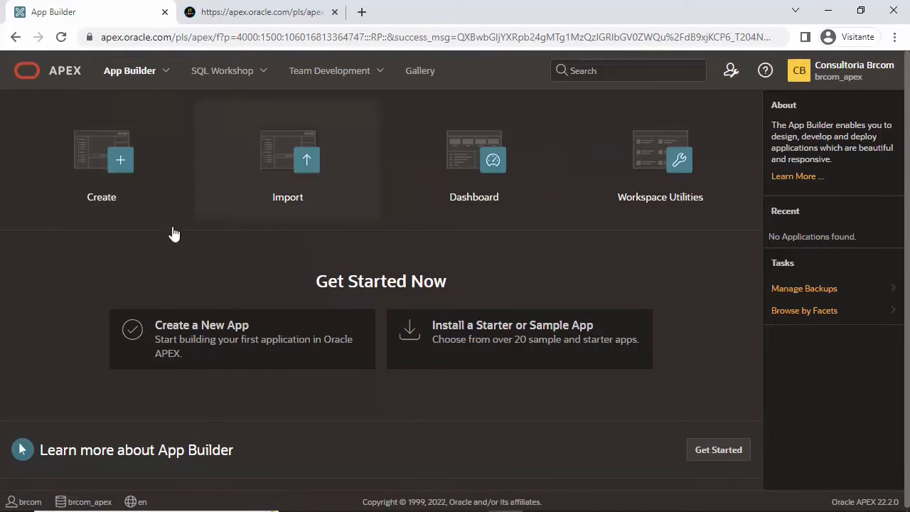
pyautogui.scroll(-1, 101, 292)
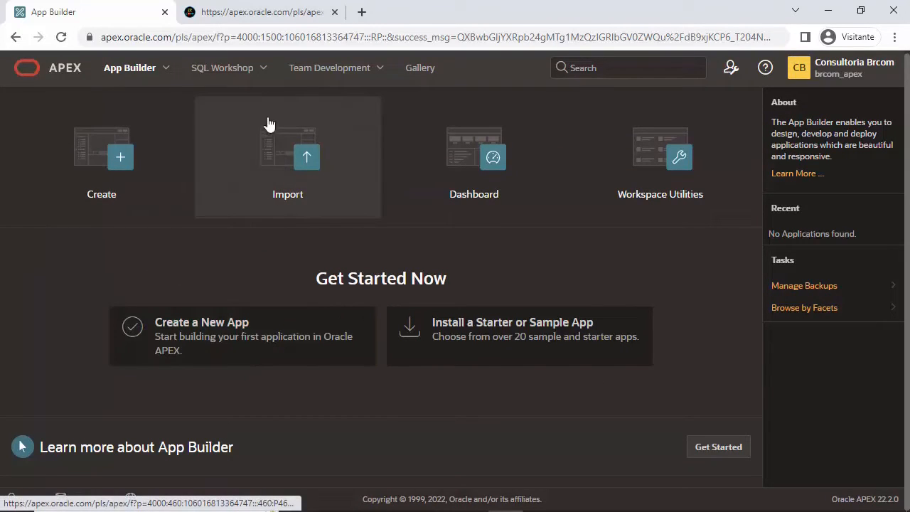
pyautogui.click(283, 165)
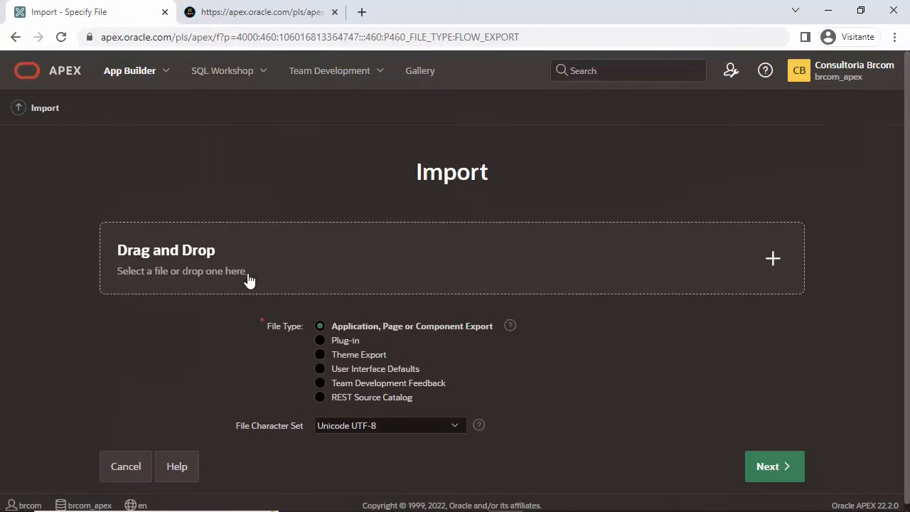
# Step: Import f138088.sql and install it as new application 193973
pyautogui.click(249, 258)
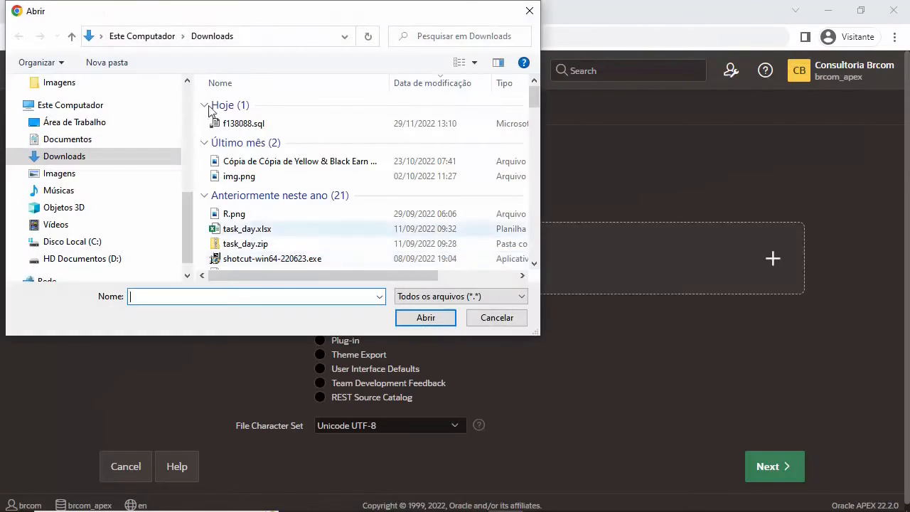
pyautogui.click(243, 127)
pyautogui.click(438, 318)
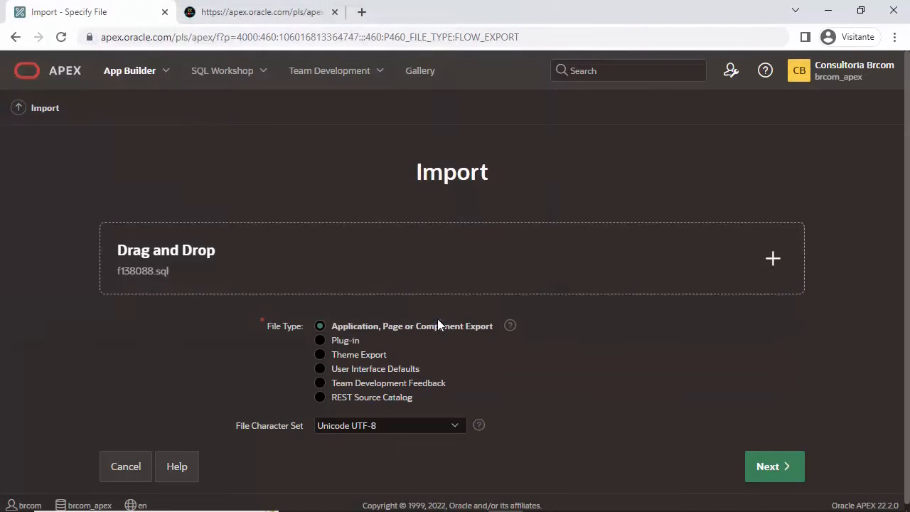
pyautogui.click(779, 464)
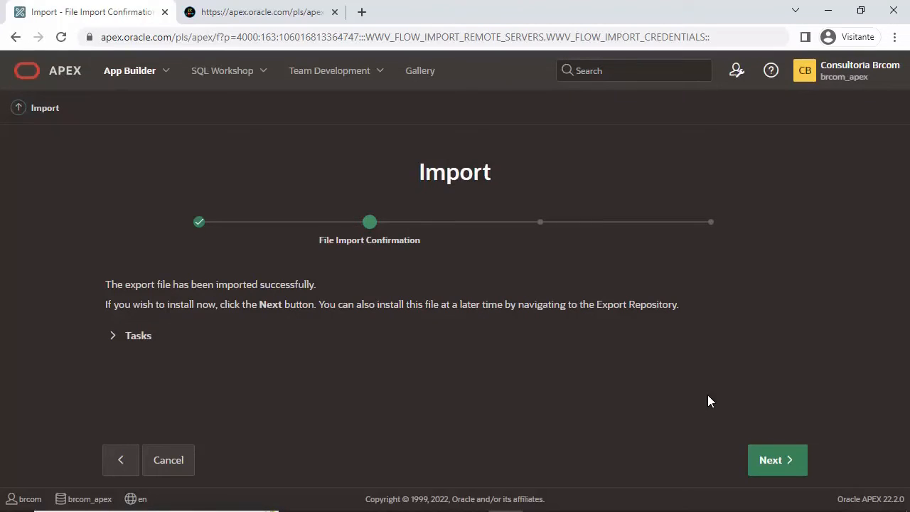
pyautogui.click(782, 461)
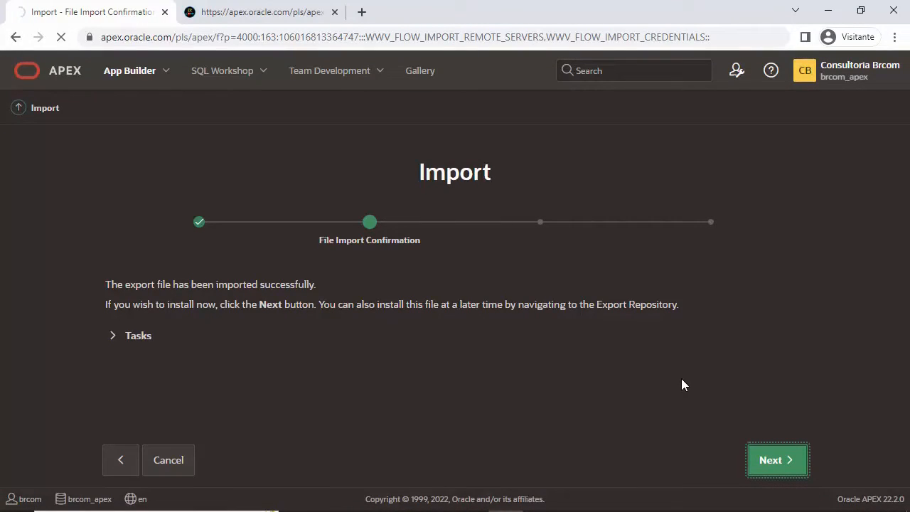
pyautogui.scroll(-2, 706, 369)
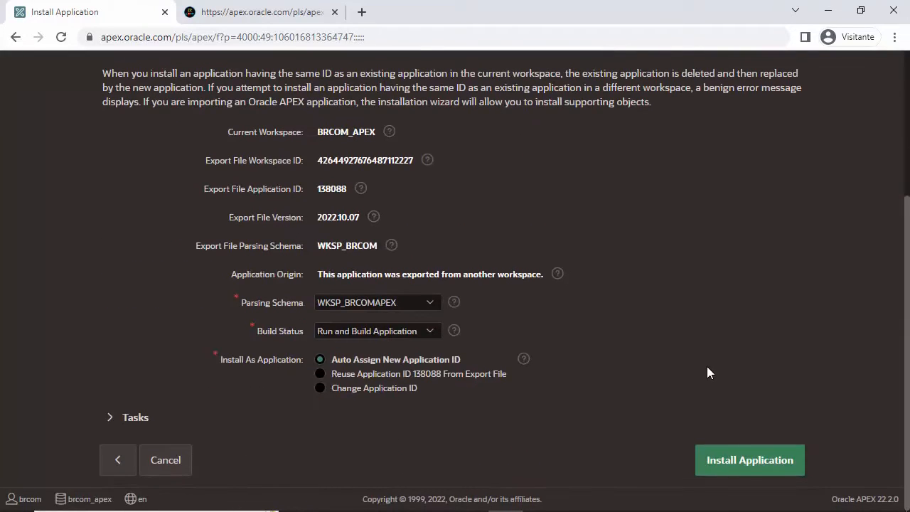
pyautogui.click(772, 466)
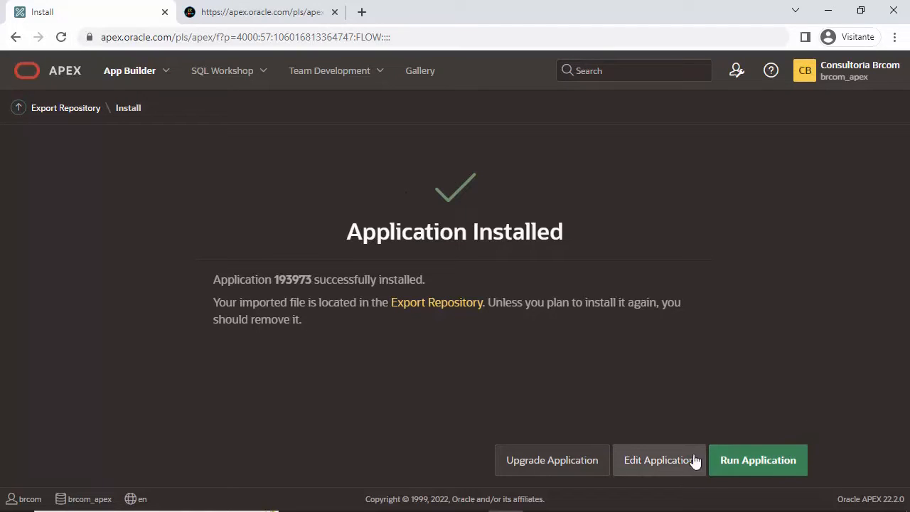
# Step: Open application 193973 Sistema de Vendas and review its pages such as Clientes, Produtos and Vendas
pyautogui.click(129, 74)
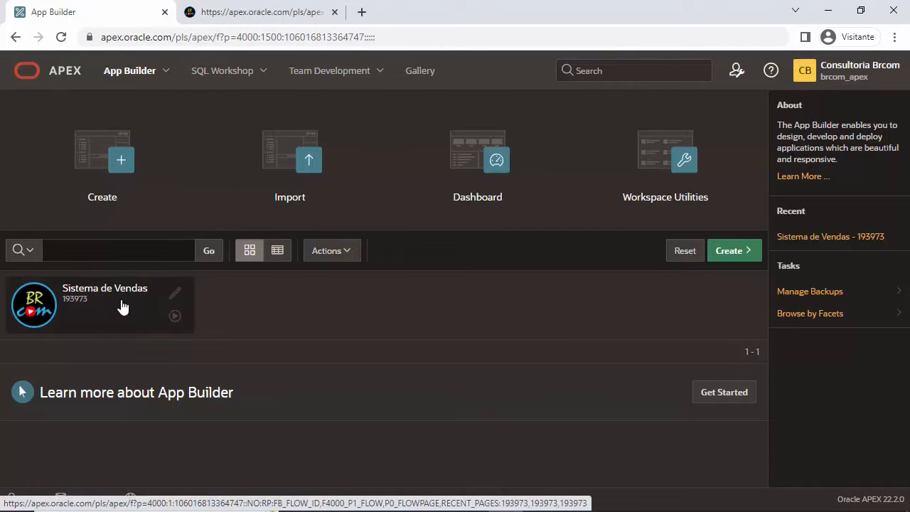
pyautogui.click(122, 306)
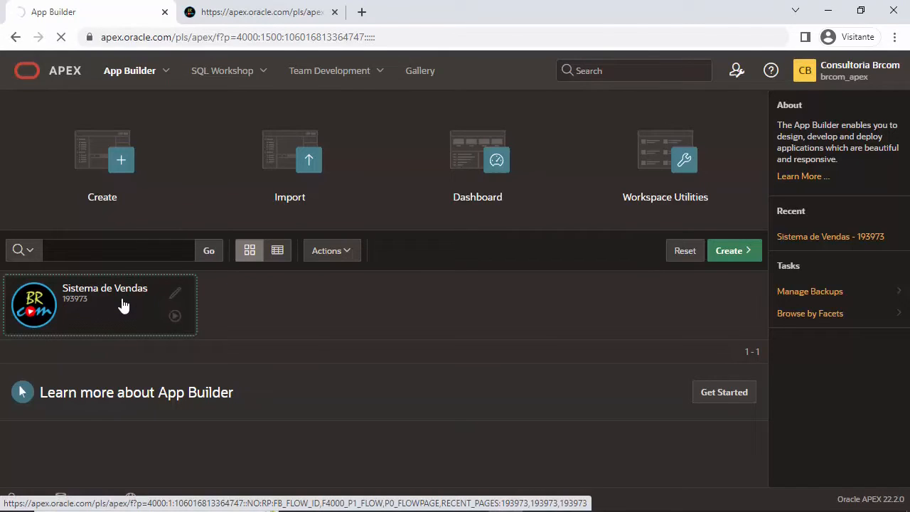
pyautogui.scroll(-2, 282, 362)
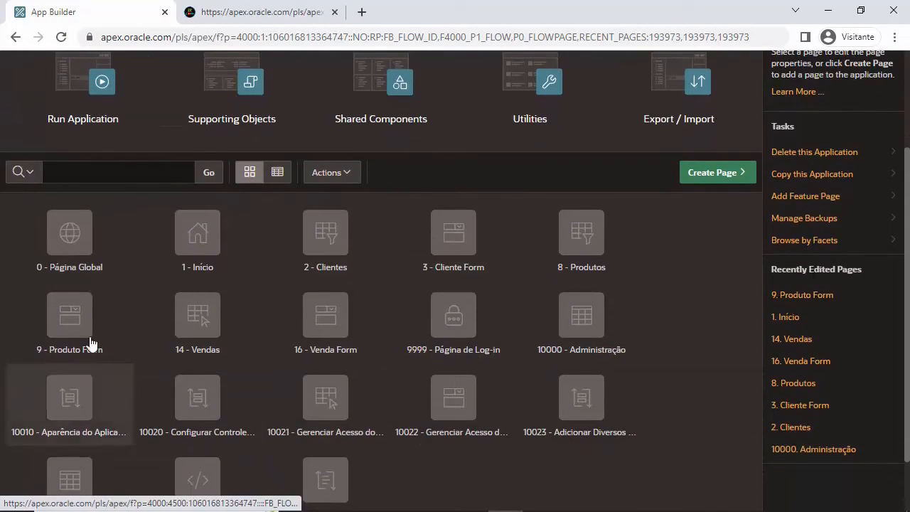
pyautogui.scroll(2, 456, 313)
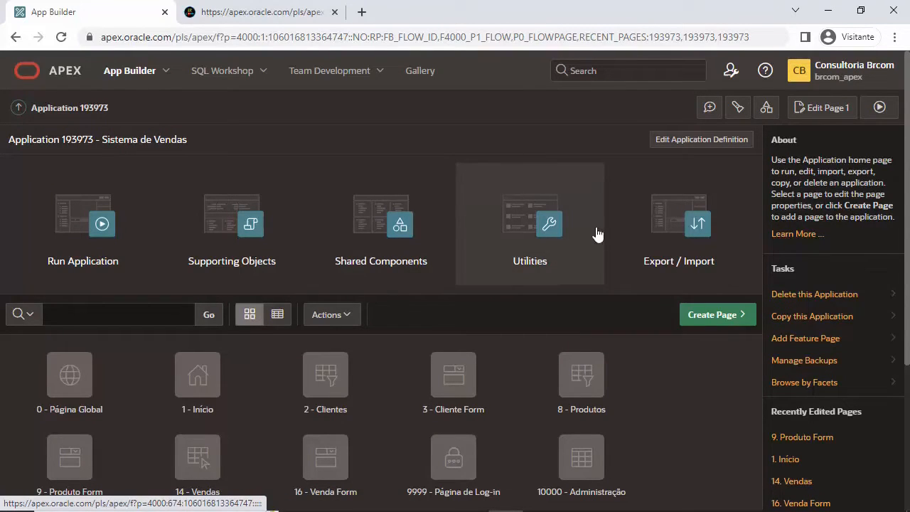
# Step: Run the app, sign in as brcom, meet the Direitos do Leitor refusal, then return to the builder
pyautogui.click(104, 228)
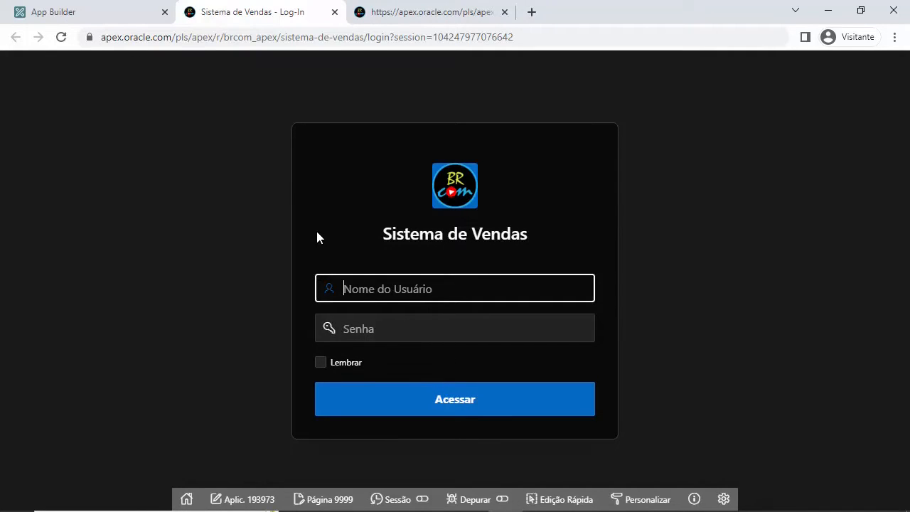
pyautogui.write('brcom')
pyautogui.press('Tab')
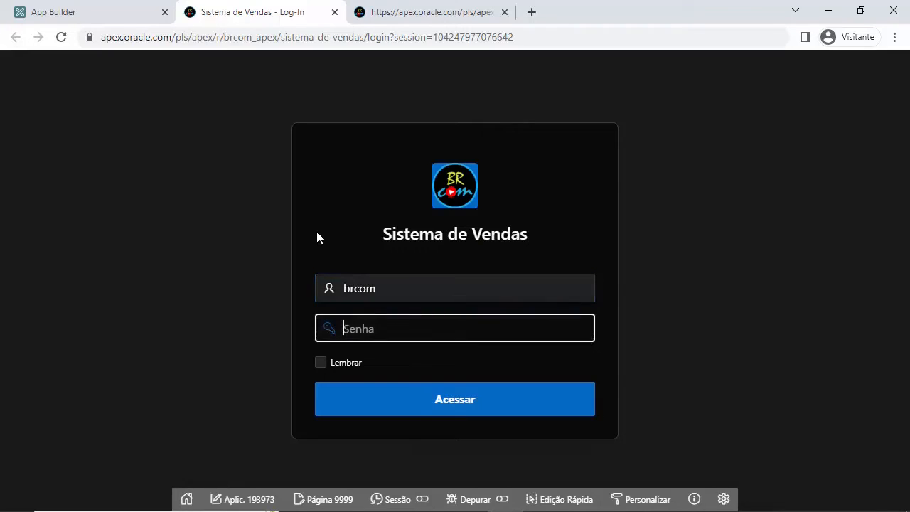
pyautogui.write('•••••••••••')
pyautogui.press('Return')
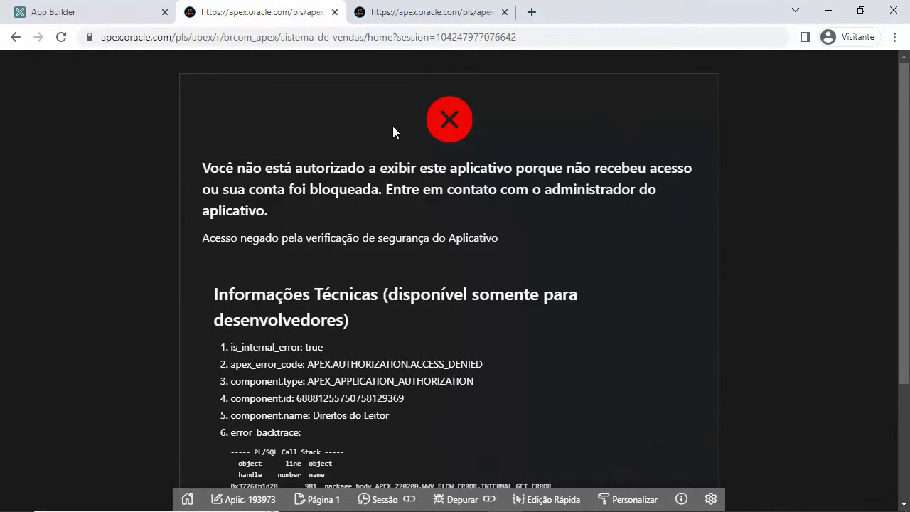
pyautogui.moveTo(90, 11)
pyautogui.click(85, 12)
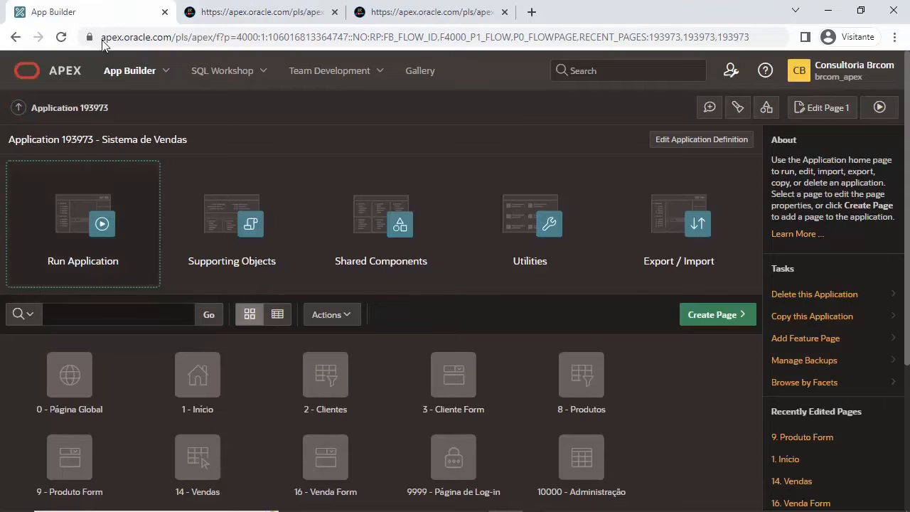
# Step: Open the application's Access Control settings from Shared Components
pyautogui.click(379, 258)
pyautogui.click(381, 256)
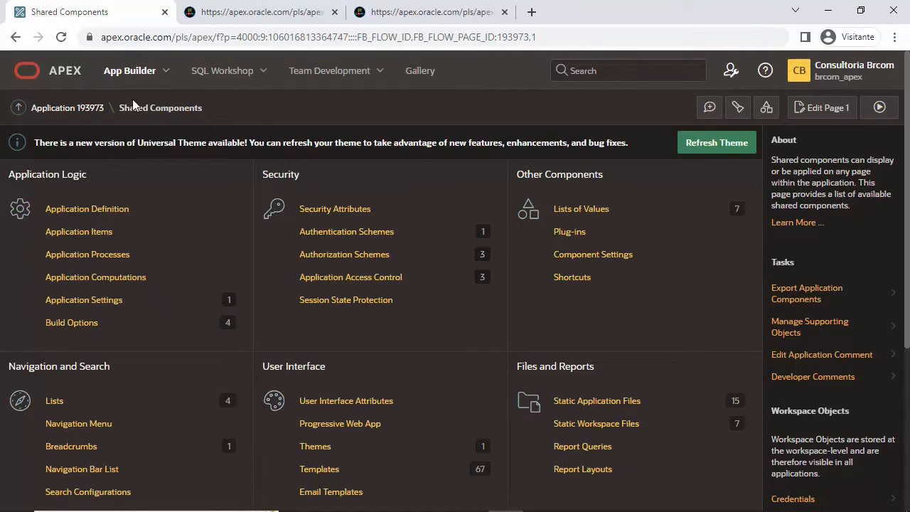
pyautogui.click(13, 39)
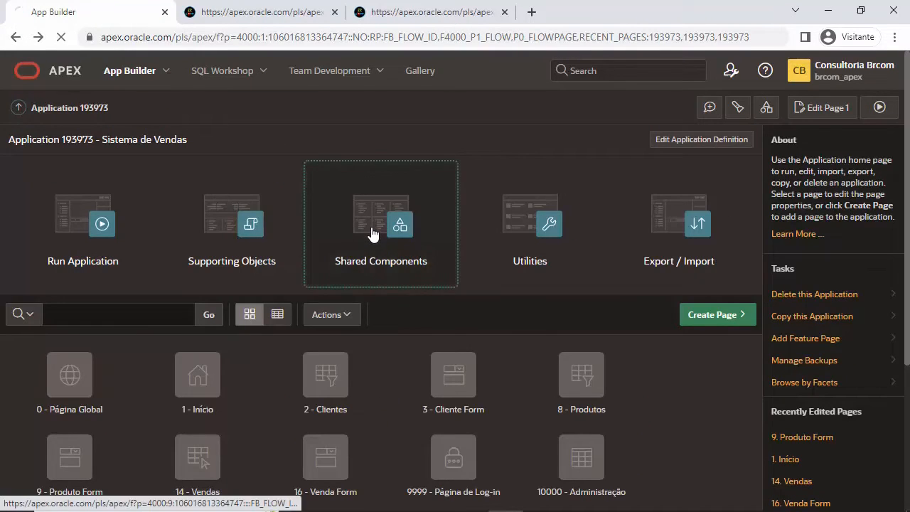
pyautogui.click(373, 235)
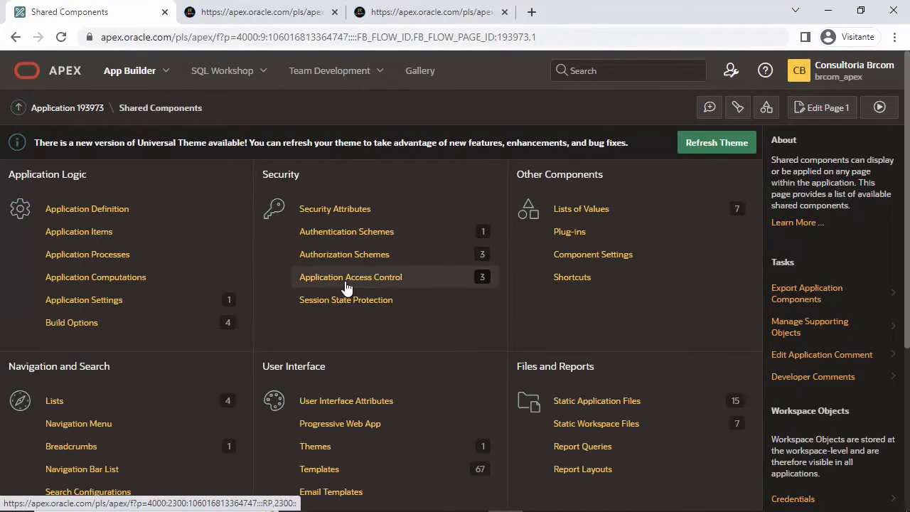
pyautogui.click(388, 284)
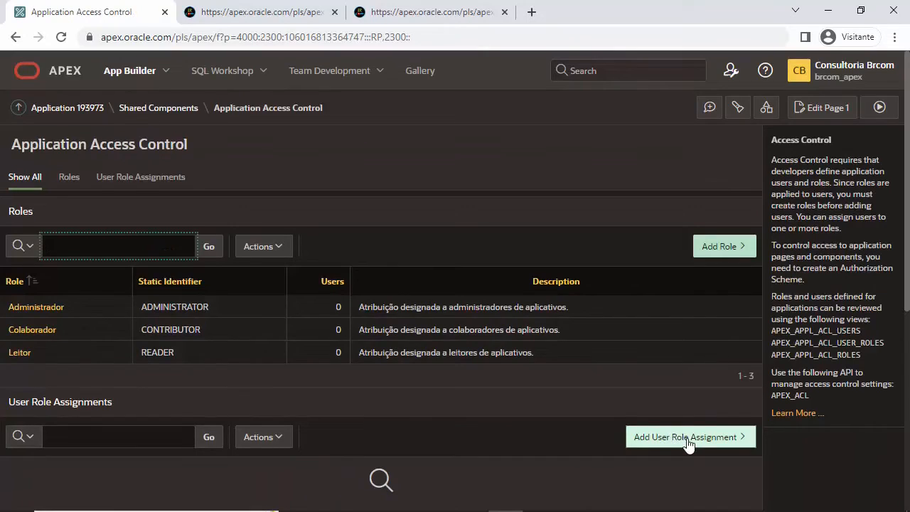
pyautogui.scroll(-3, 689, 442)
# Step: Assign user BRCOM the Administrador, Colaborador and Leitor roles
pyautogui.click(695, 228)
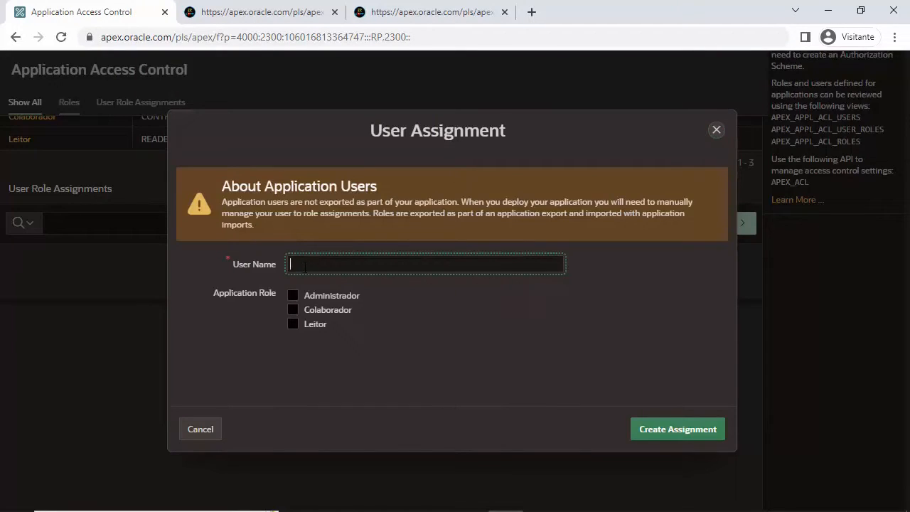
pyautogui.write('BRVOMCOM')
pyautogui.press('Tab')
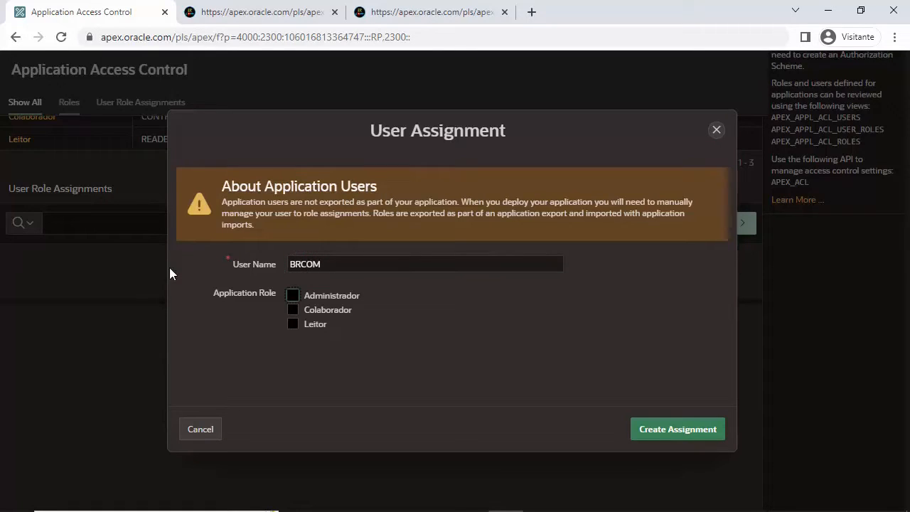
pyautogui.click(292, 296)
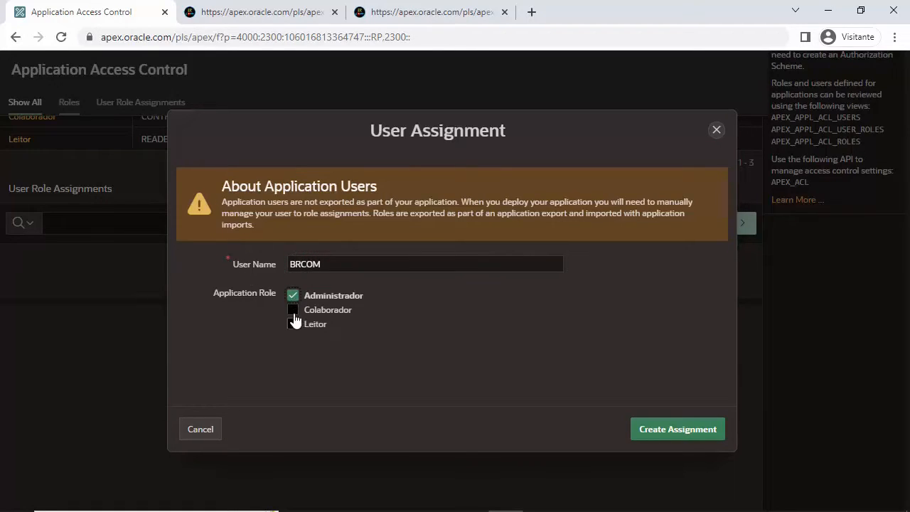
pyautogui.click(292, 310)
pyautogui.click(292, 324)
pyautogui.click(677, 429)
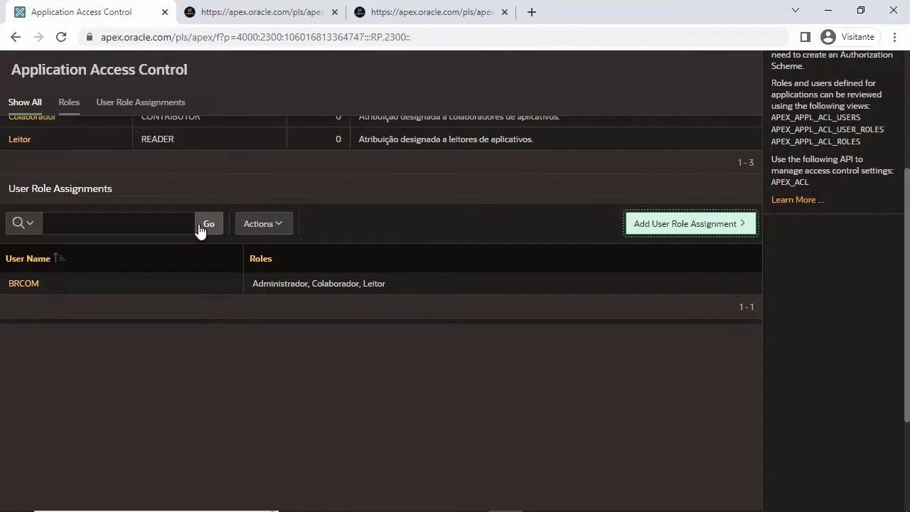
pyautogui.scroll(3, 332, 258)
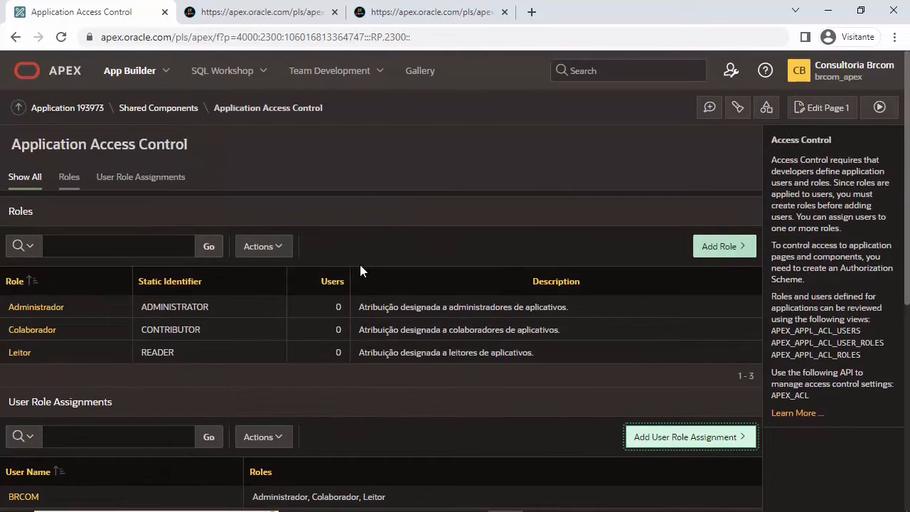
# Step: In the running app, dismiss the access error and sign in again as brcom with the account password
pyautogui.click(304, 13)
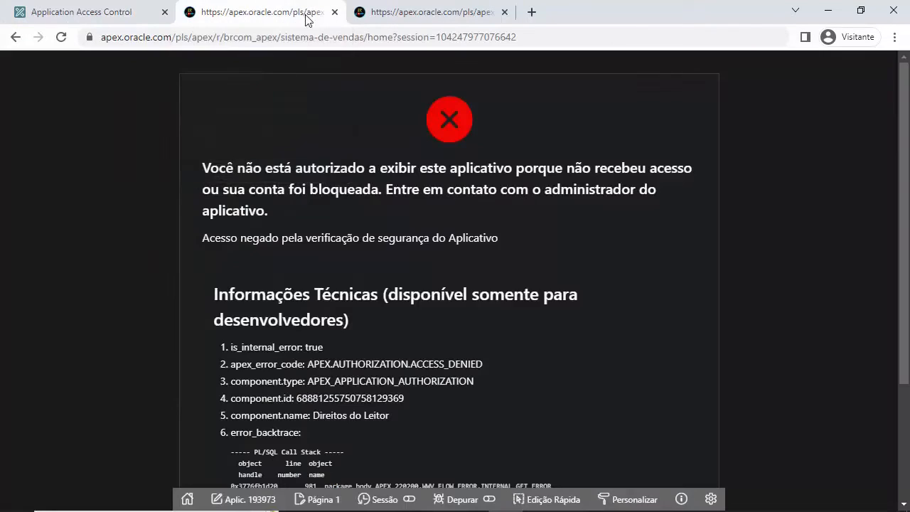
pyautogui.scroll(-3, 524, 403)
pyautogui.click(463, 453)
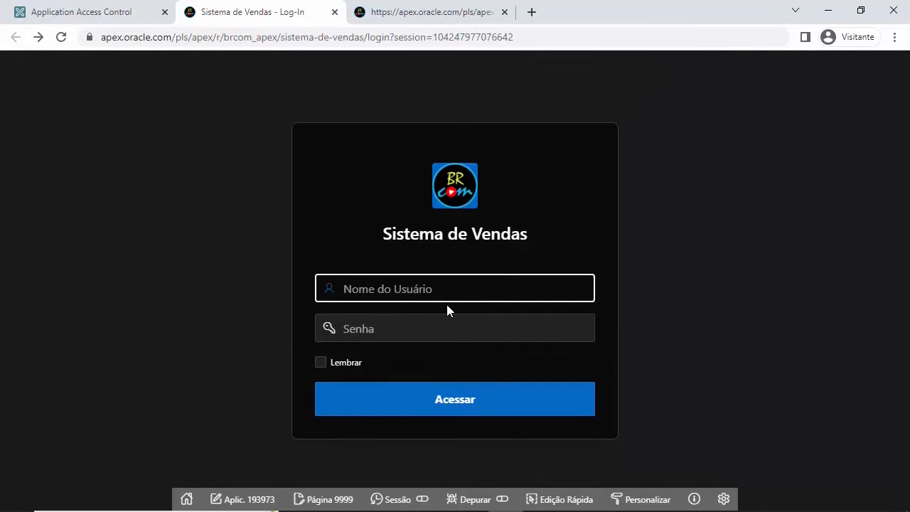
pyautogui.write('BR')
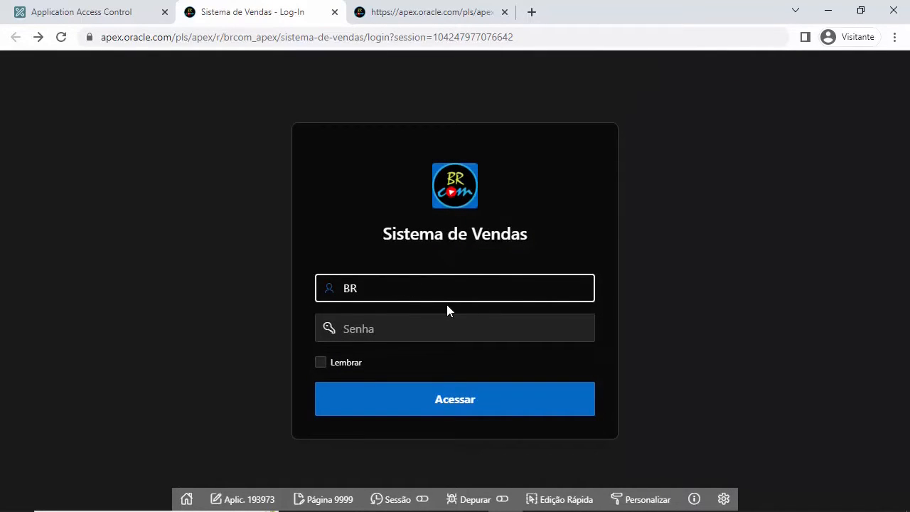
pyautogui.press('BackSpace')
pyautogui.press('BackSpace')
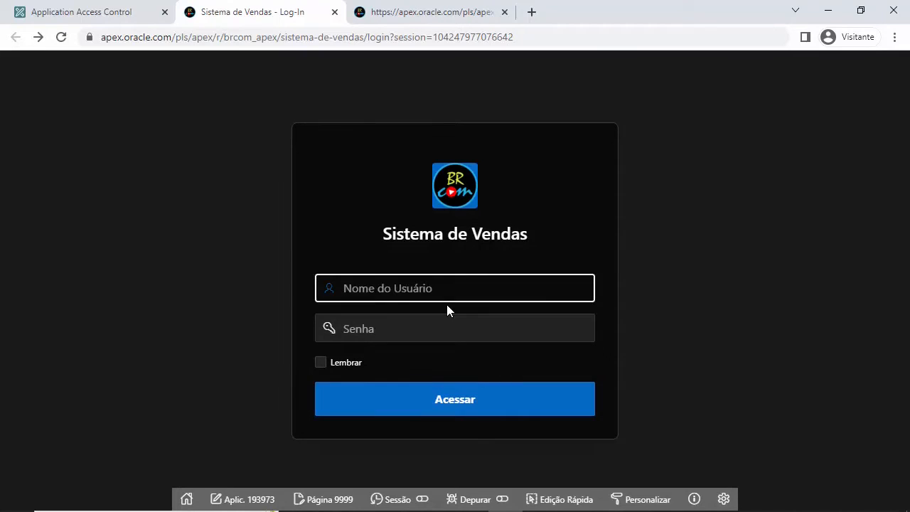
pyautogui.write('brcom')
pyautogui.press('Tab')
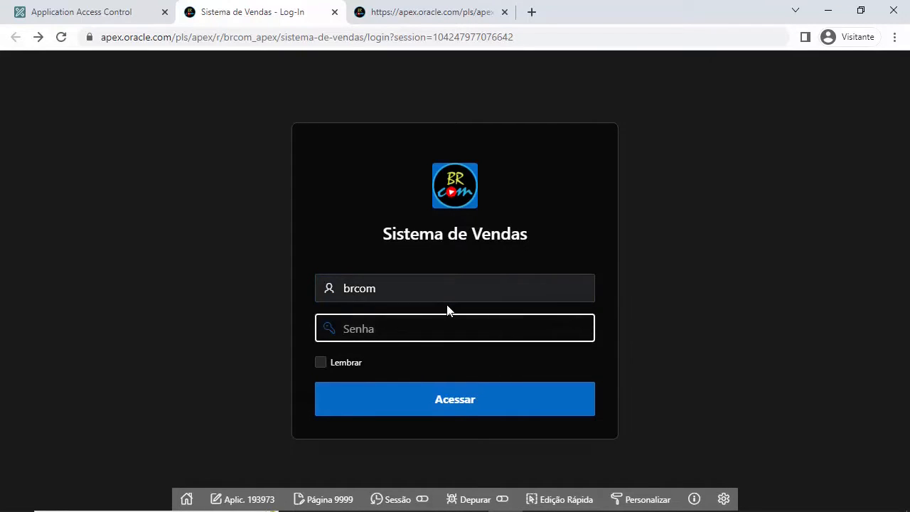
pyautogui.write('***********')
pyautogui.press('Return')
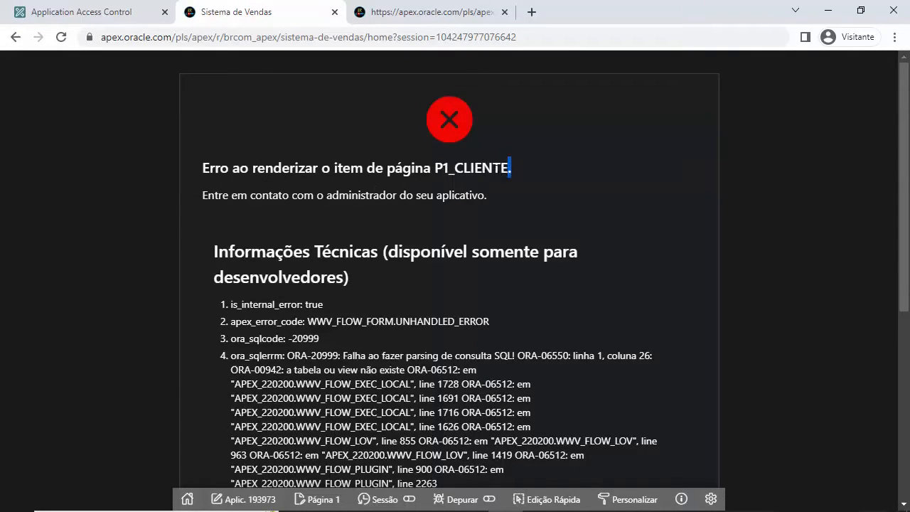
# Step: Highlight the P1_CLIENTE item name in the error, then return to the Access Control tab
pyautogui.moveTo(507, 167); pyautogui.dragTo(463, 172)
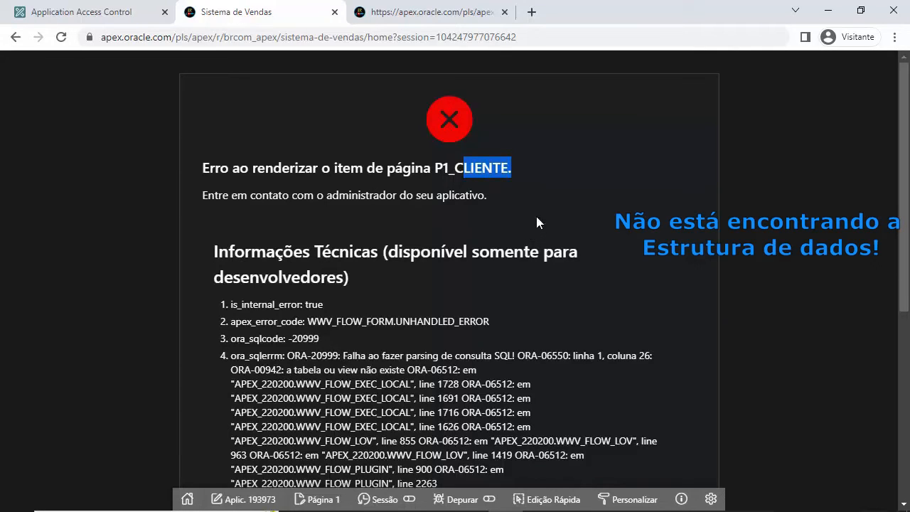
pyautogui.click(80, 11)
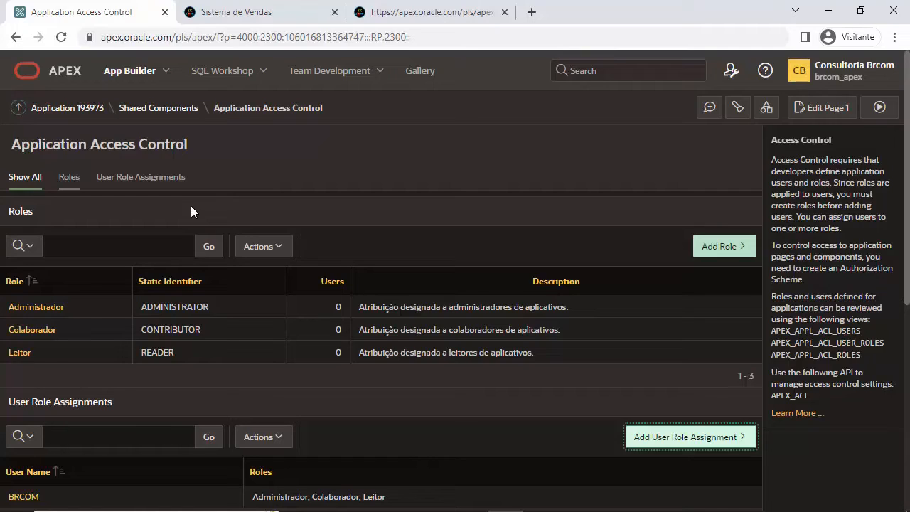
# Step: Permanently delete application 193973 Sistema de Vendas and dismiss the success banner
pyautogui.click(134, 72)
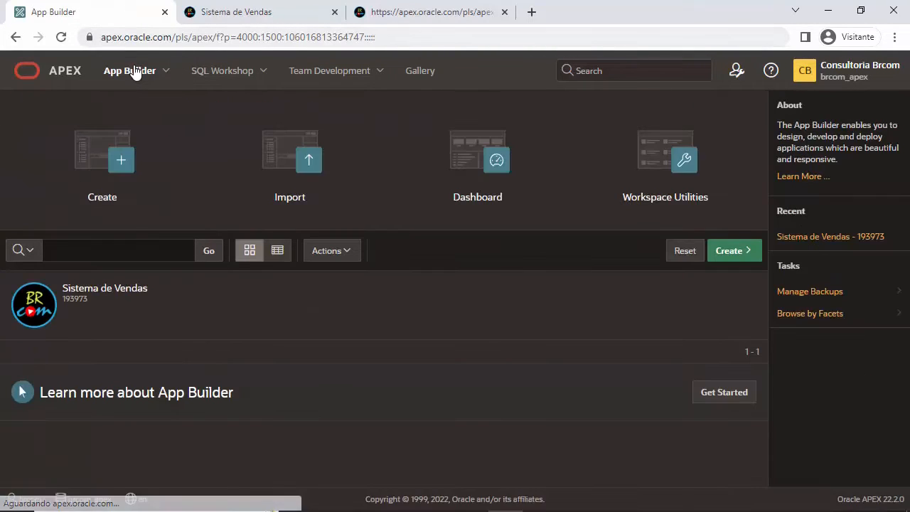
pyautogui.click(130, 309)
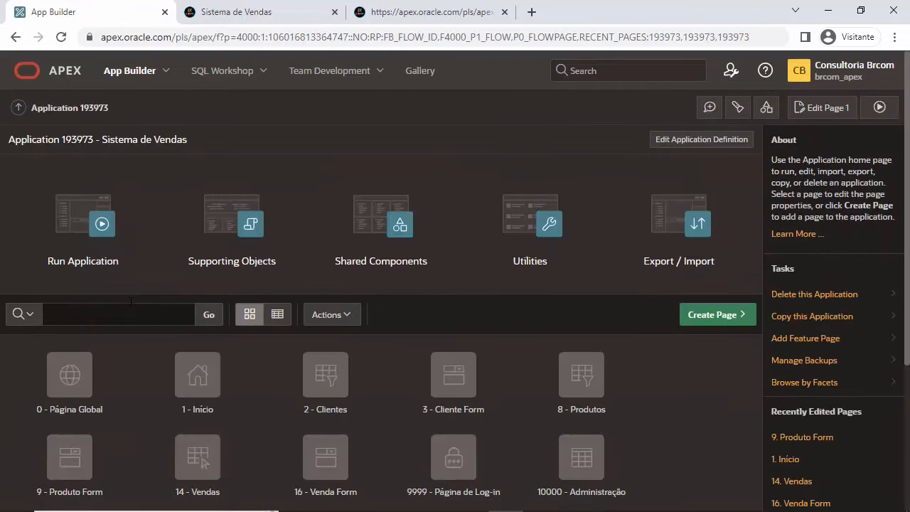
pyautogui.click(815, 299)
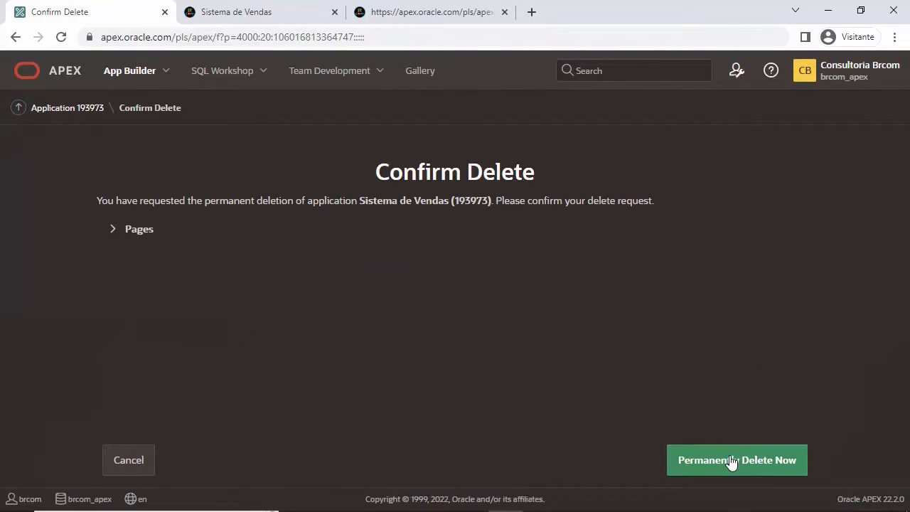
pyautogui.click(731, 459)
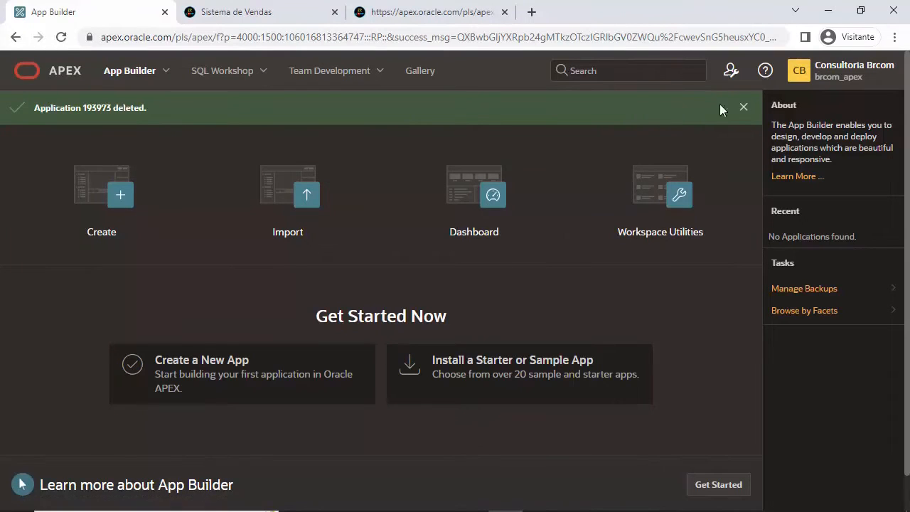
pyautogui.click(743, 108)
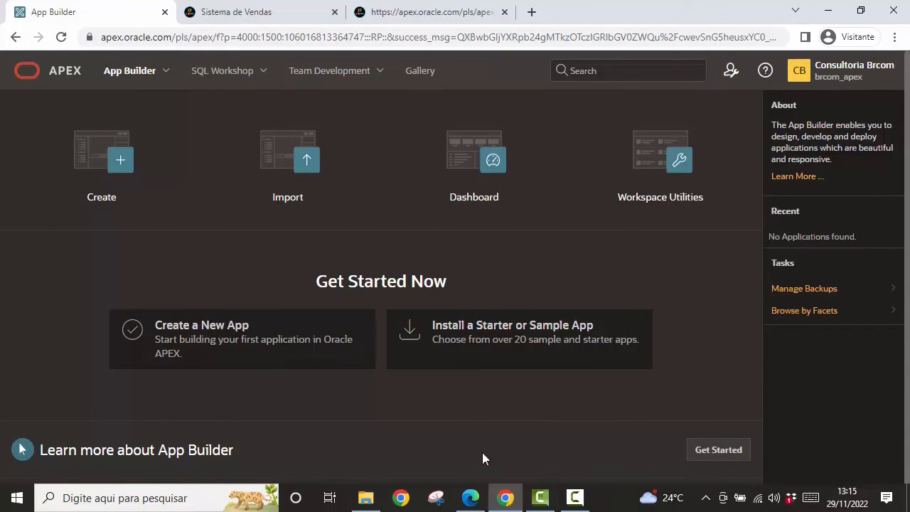
# Step: In the original workspace, open Supporting Objects > Installation Scripts for application 138088
pyautogui.click(471, 498)
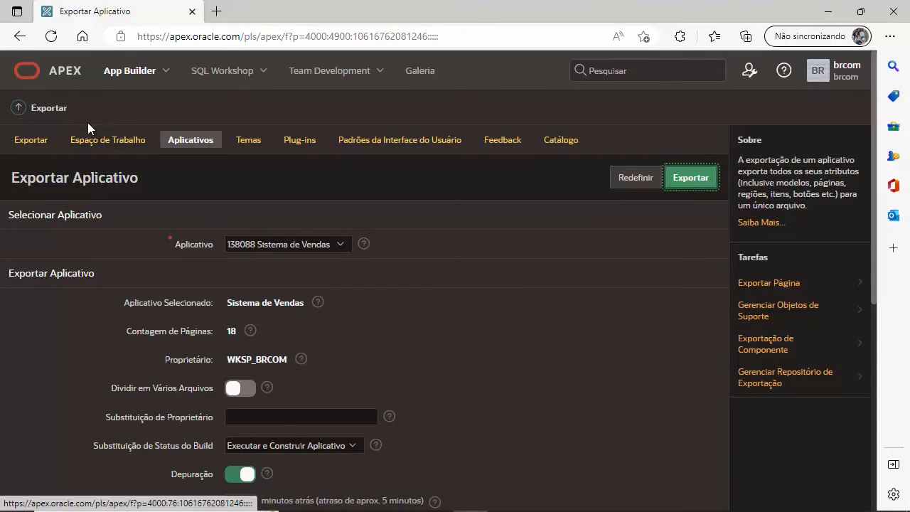
pyautogui.click(135, 82)
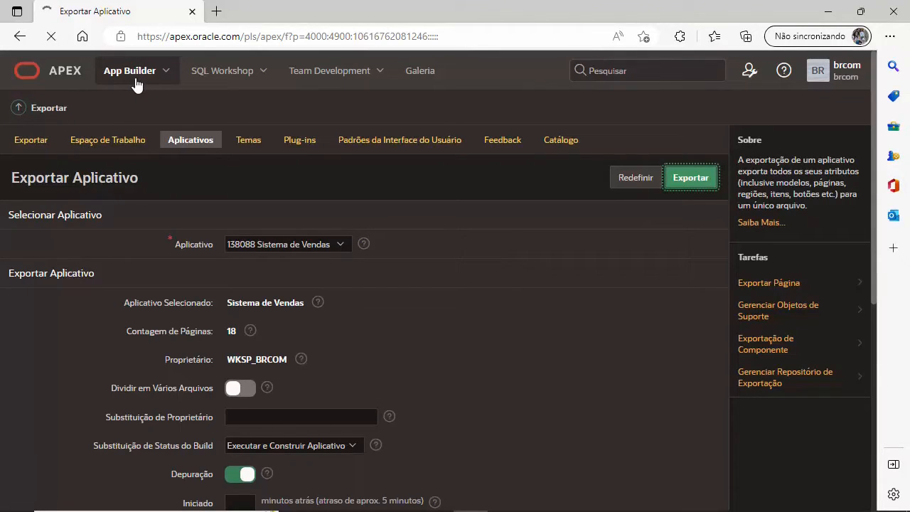
pyautogui.click(91, 298)
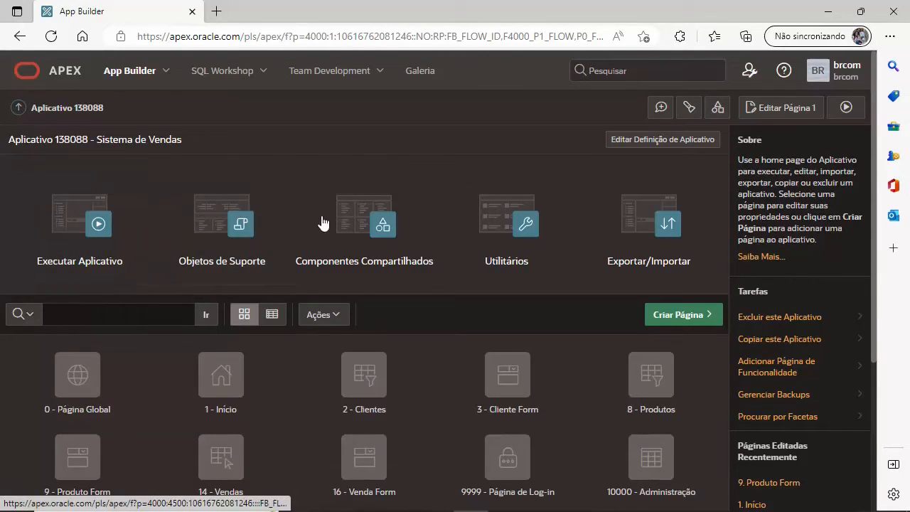
pyautogui.click(211, 237)
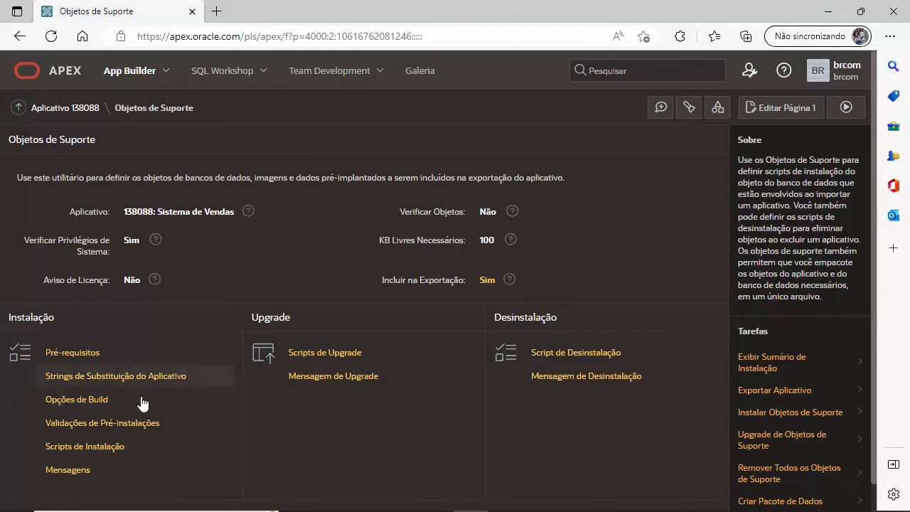
pyautogui.click(104, 452)
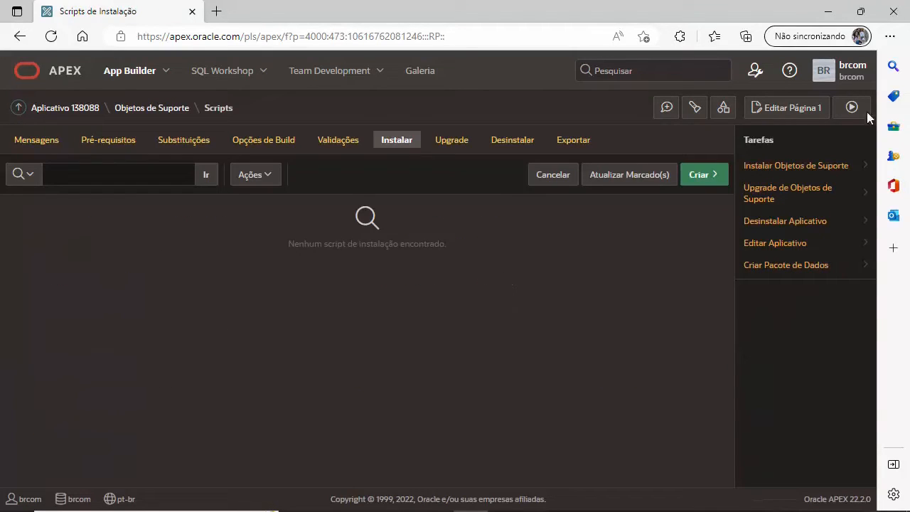
# Step: Set up a database-object install script named estrutura_banco with INDEX, SEQUENCE, TABLE, TRIGGER and VIEW selected
pyautogui.click(691, 176)
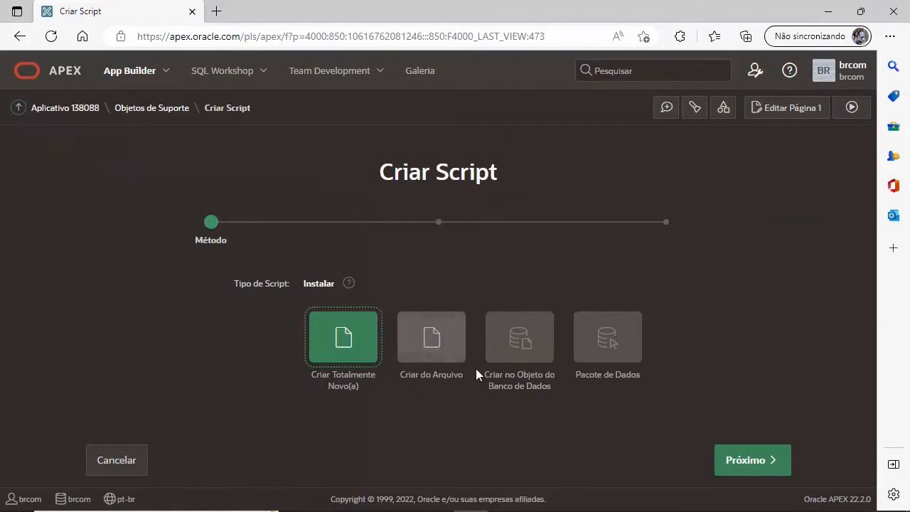
pyautogui.click(521, 339)
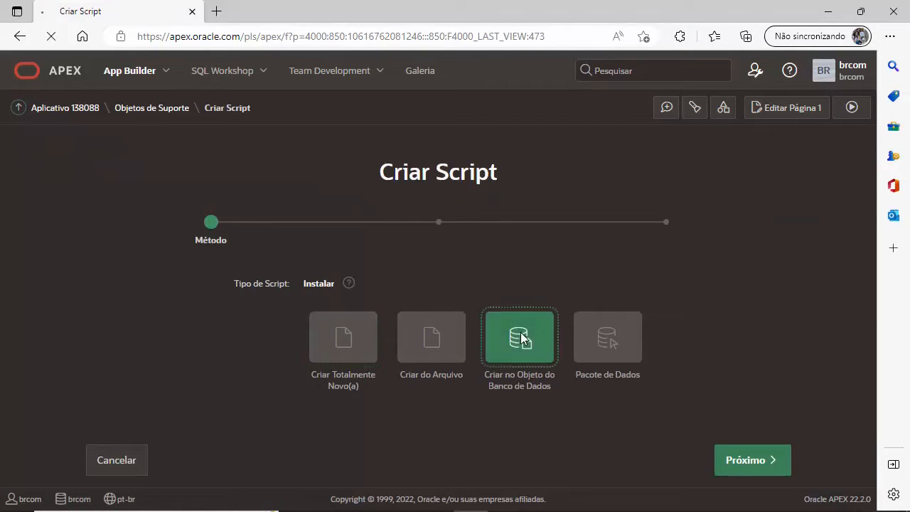
pyautogui.click(785, 464)
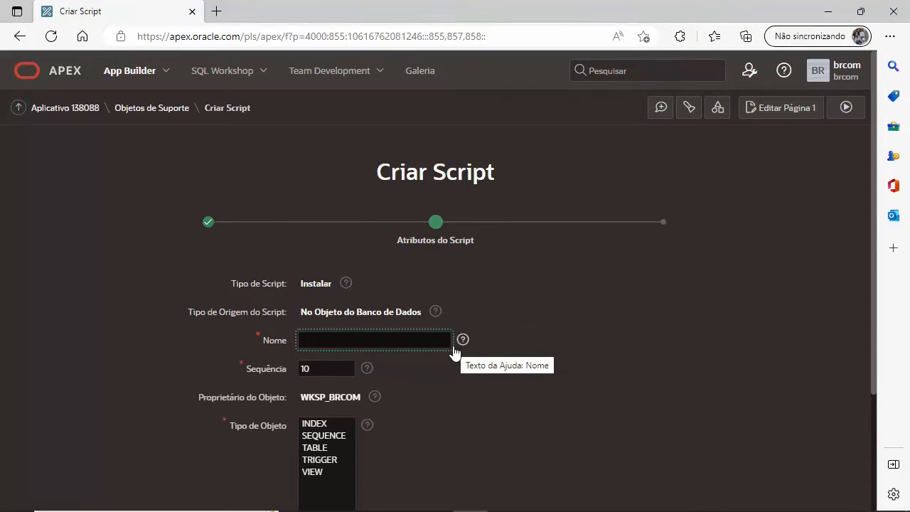
pyautogui.write('estrt')
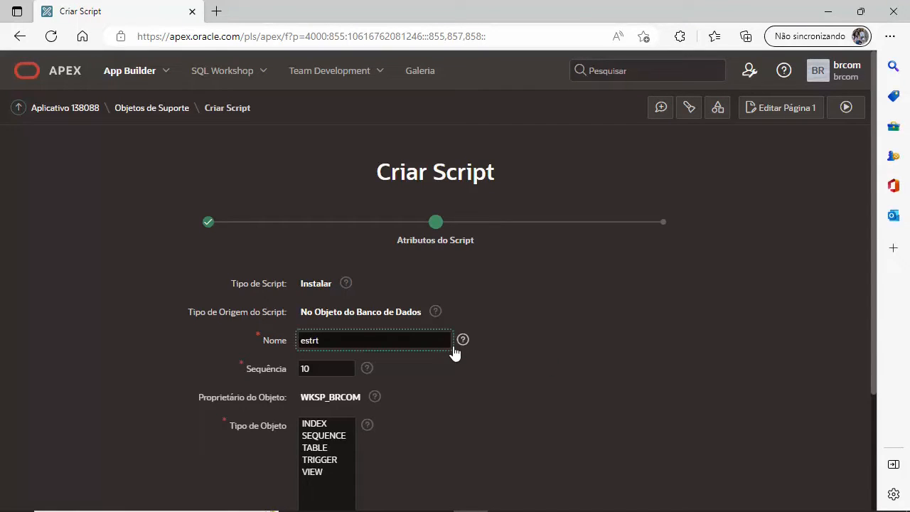
pyautogui.press('BackSpace')
pyautogui.write('utura_banco')
pyautogui.scroll(-2, 434, 386)
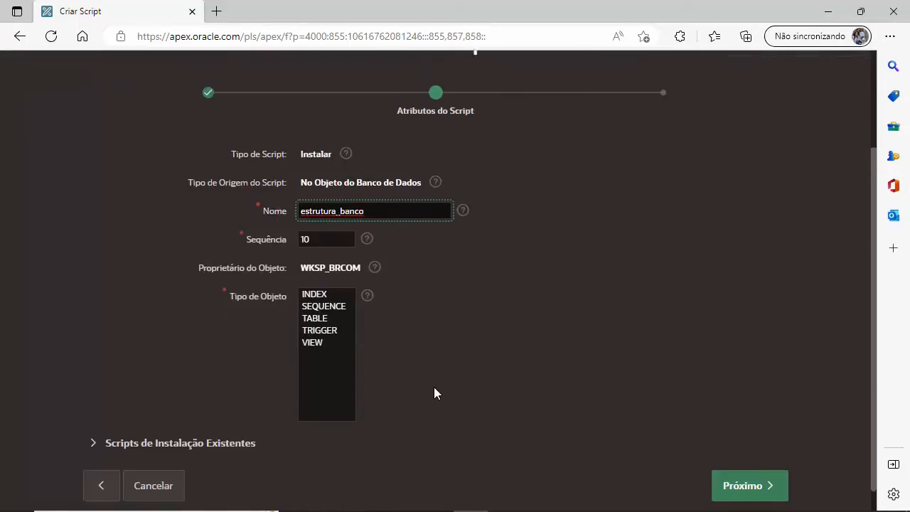
pyautogui.click(324, 288)
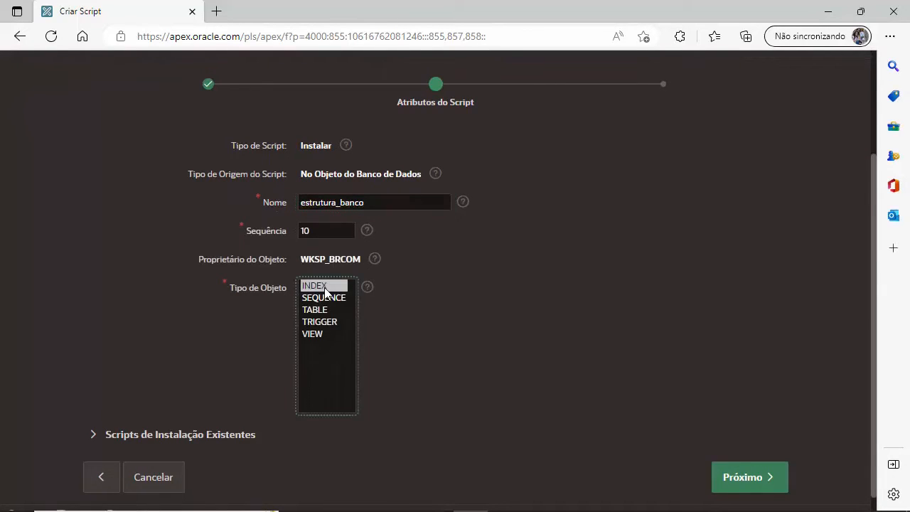
pyautogui.moveTo(331, 300); pyautogui.dragTo(313, 331)
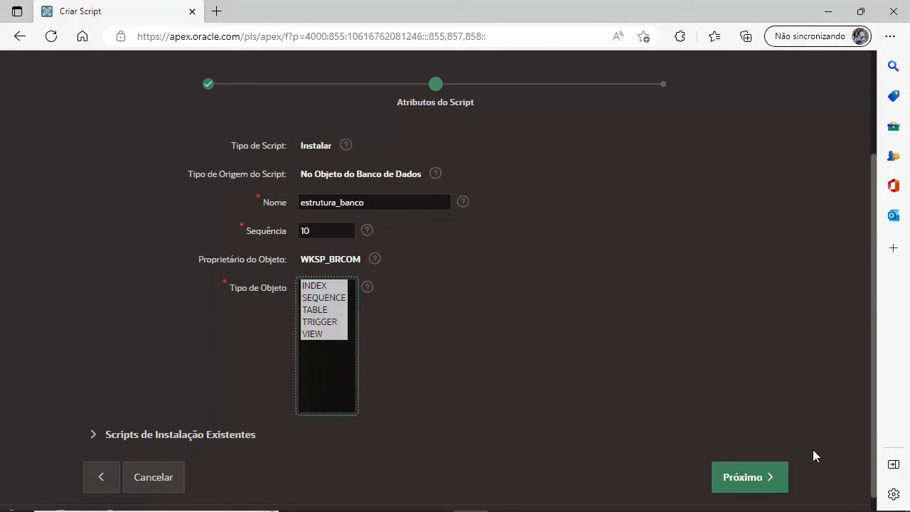
# Step: Add all indexes, sequences, tables, triggers and views to the estrutura_banco script and generate it
pyautogui.click(759, 478)
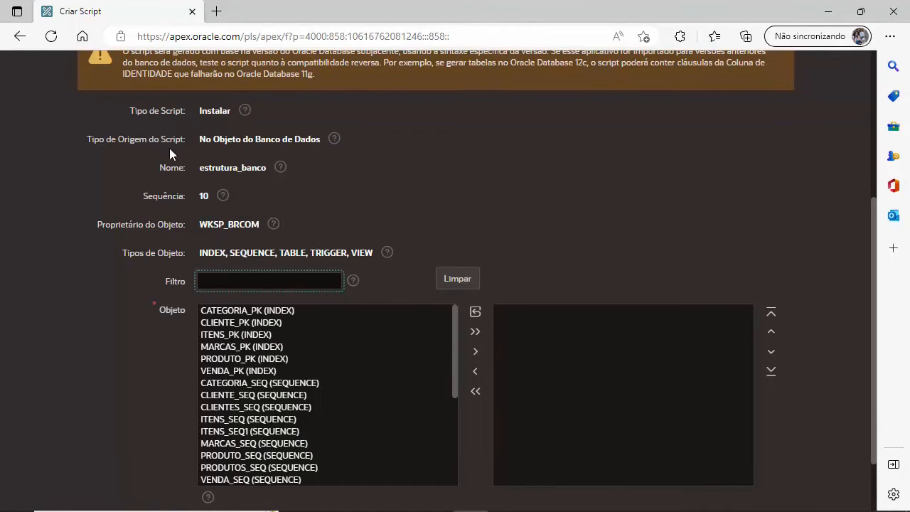
pyautogui.moveTo(454, 315); pyautogui.dragTo(450, 418)
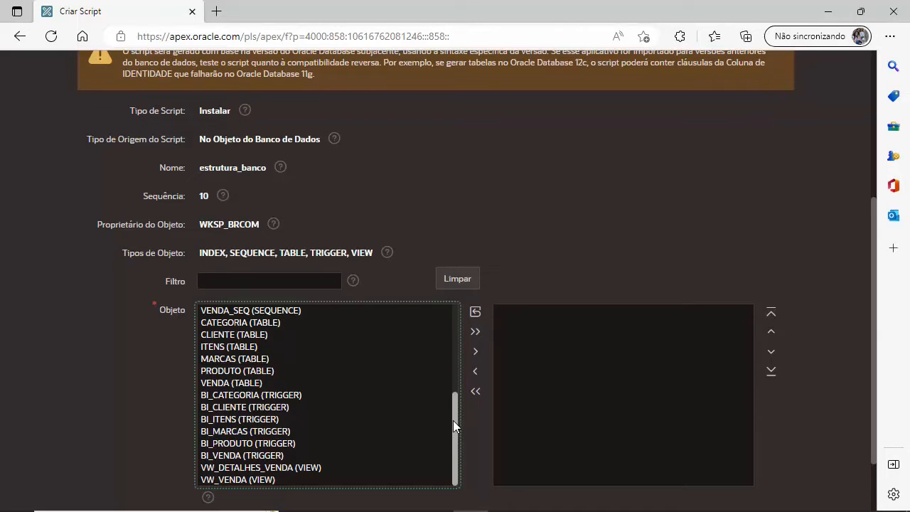
pyautogui.moveTo(452, 420); pyautogui.dragTo(452, 353)
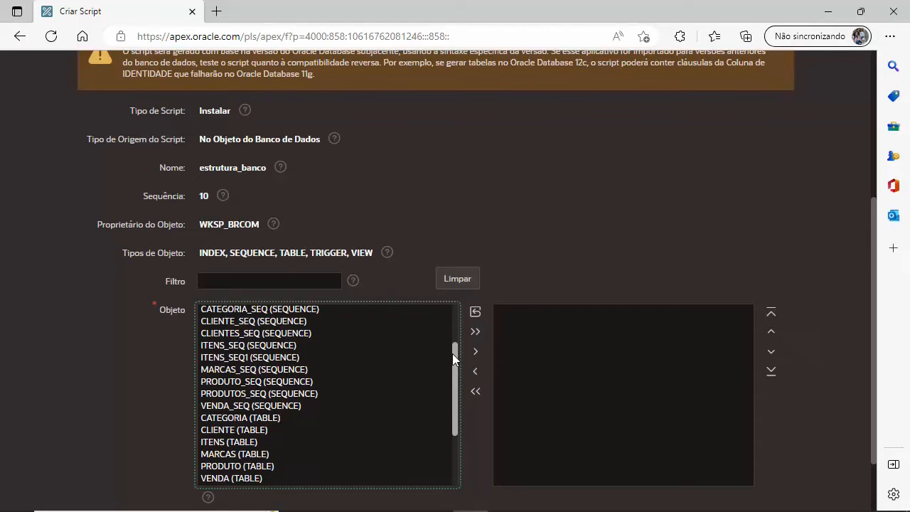
pyautogui.moveTo(453, 353); pyautogui.dragTo(448, 293)
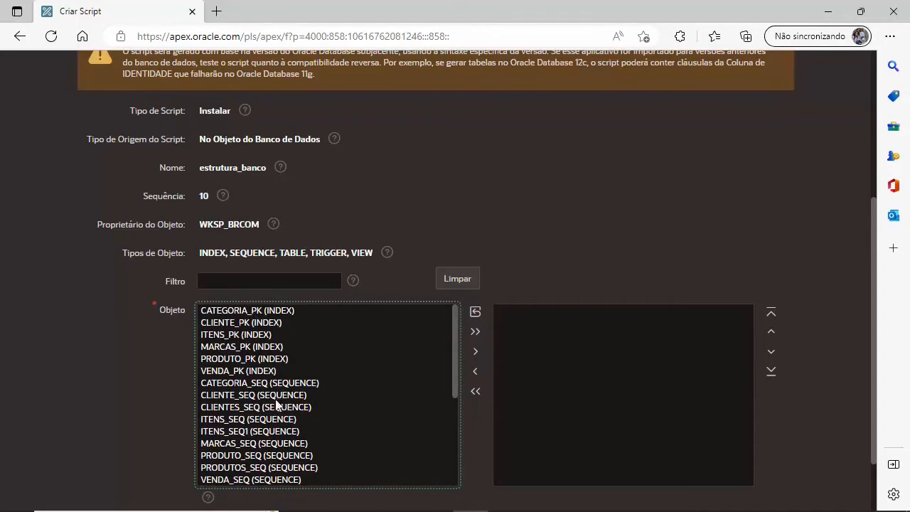
pyautogui.scroll(-2, 285, 419)
pyautogui.scroll(-3, 288, 437)
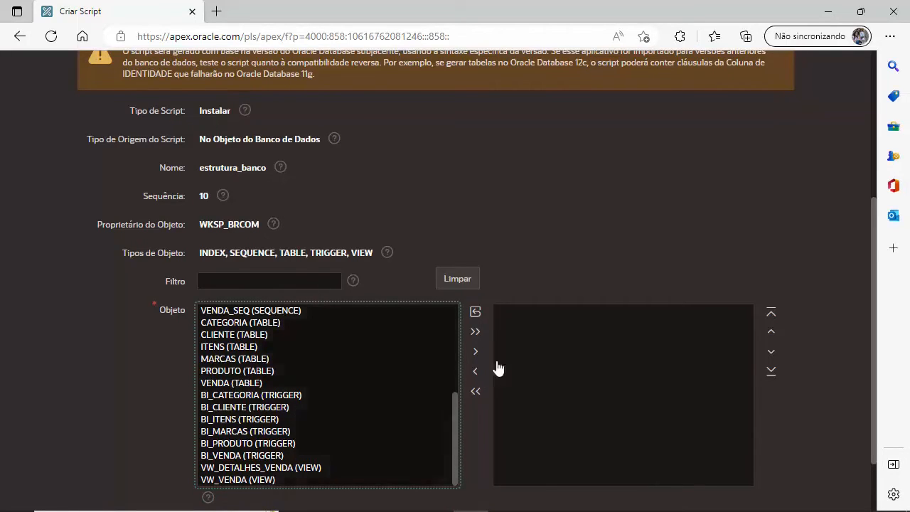
pyautogui.click(474, 331)
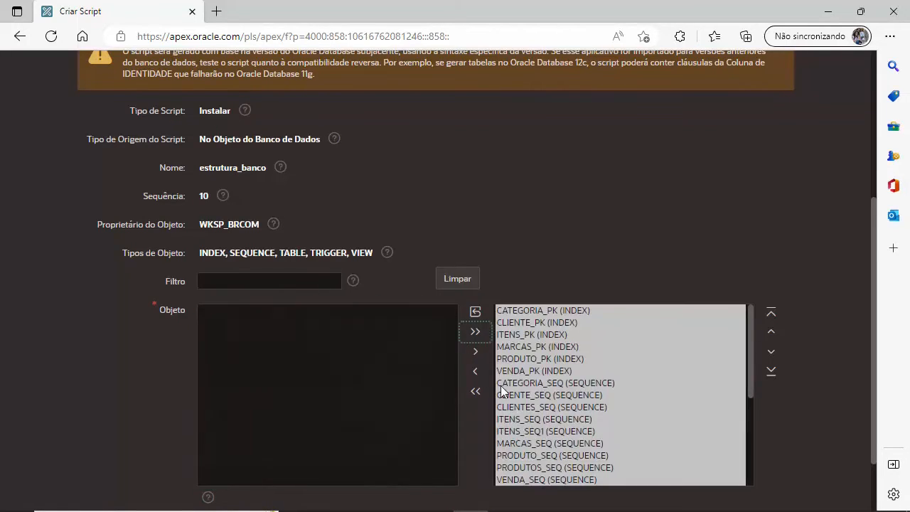
pyautogui.scroll(-3, 502, 388)
pyautogui.scroll(-2, 760, 404)
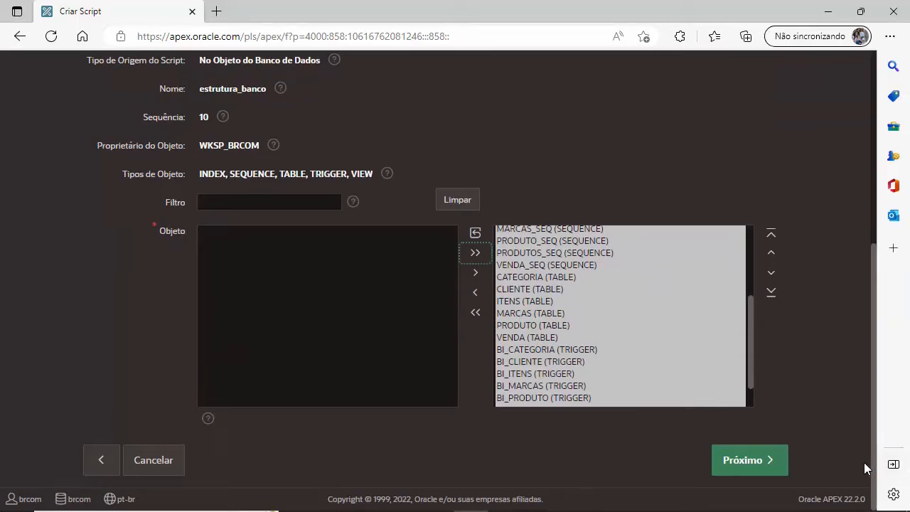
pyautogui.click(763, 467)
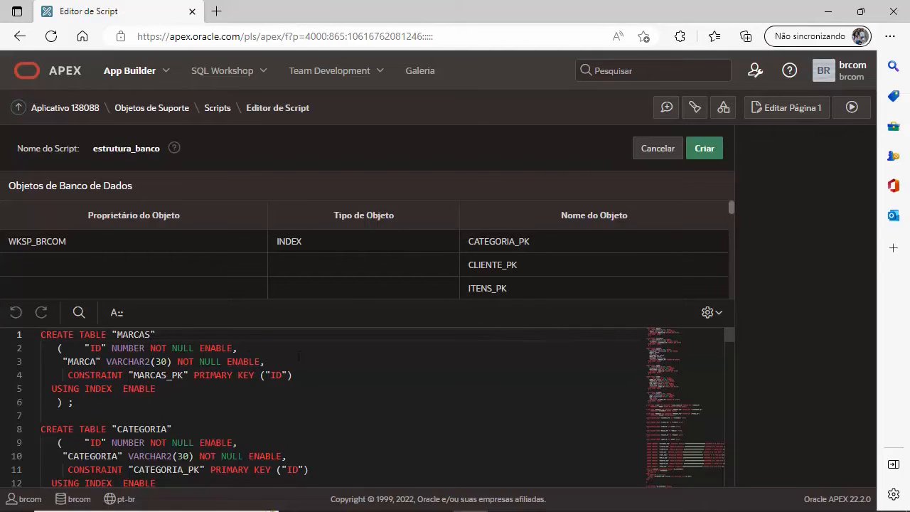
# Step: Review the generated SQL, save estrutura_banco as install script 10, and begin a new script
pyautogui.scroll(-1, 234, 354)
pyautogui.scroll(1, 158, 361)
pyautogui.moveTo(42, 335); pyautogui.dragTo(189, 403)
pyautogui.scroll(-1, 189, 403)
pyautogui.moveTo(73, 393); pyautogui.dragTo(181, 435)
pyautogui.scroll(-13, 180, 435)
pyautogui.scroll(-20, 68, 390)
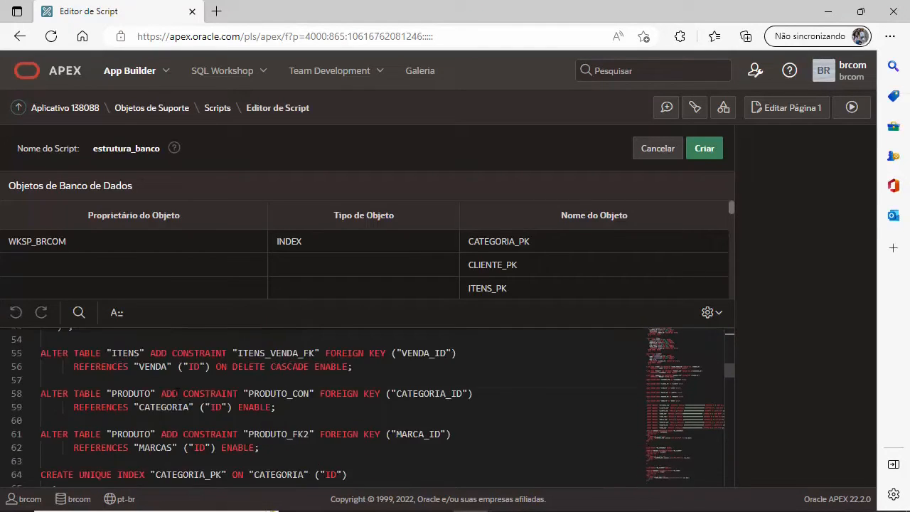
pyautogui.scroll(-3, 247, 402)
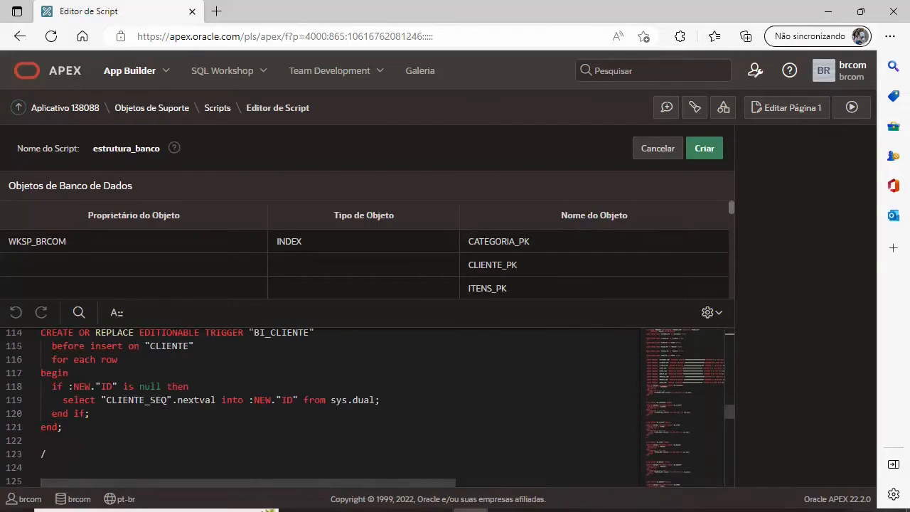
pyautogui.scroll(14, 237, 478)
pyautogui.scroll(20, 237, 477)
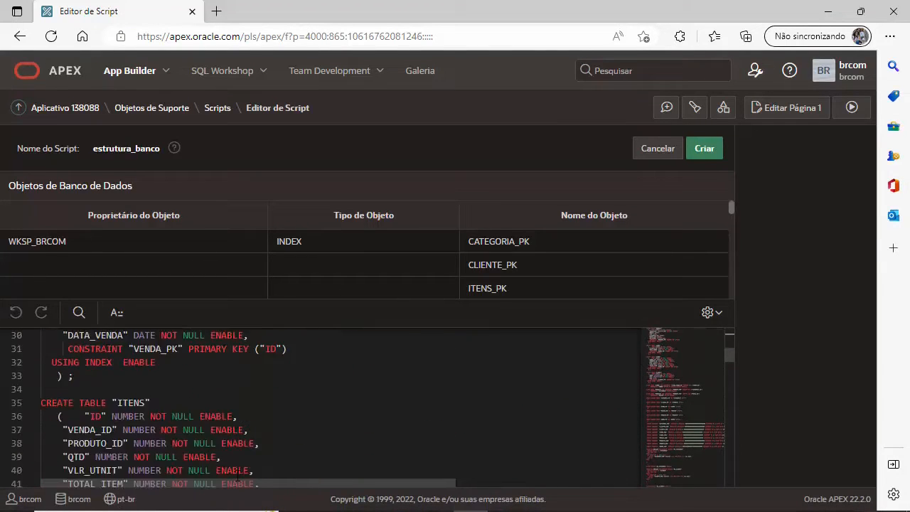
pyautogui.click(713, 149)
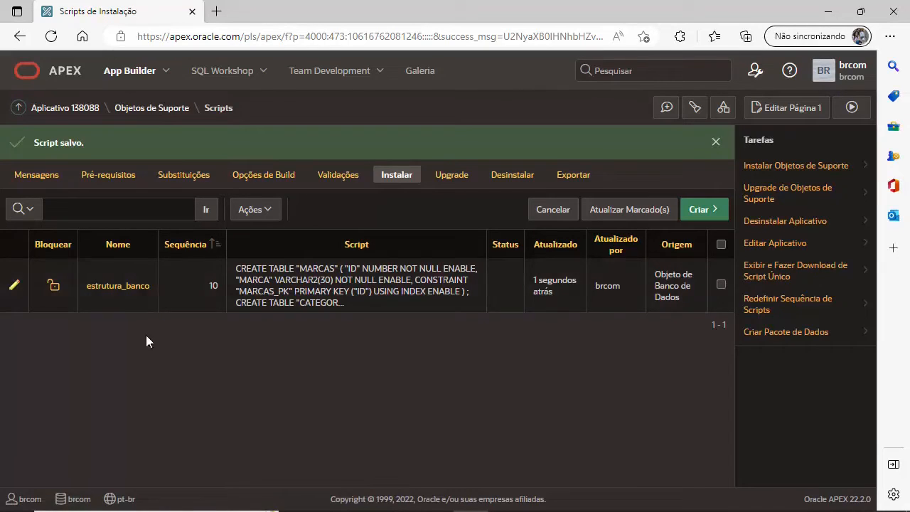
pyautogui.click(705, 213)
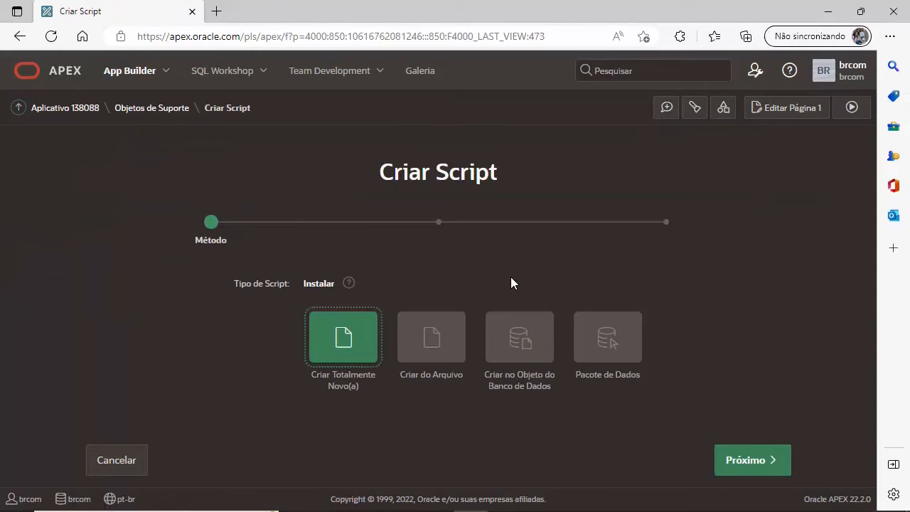
# Step: Start a Pacote de Dados script named 'dados'
pyautogui.click(609, 340)
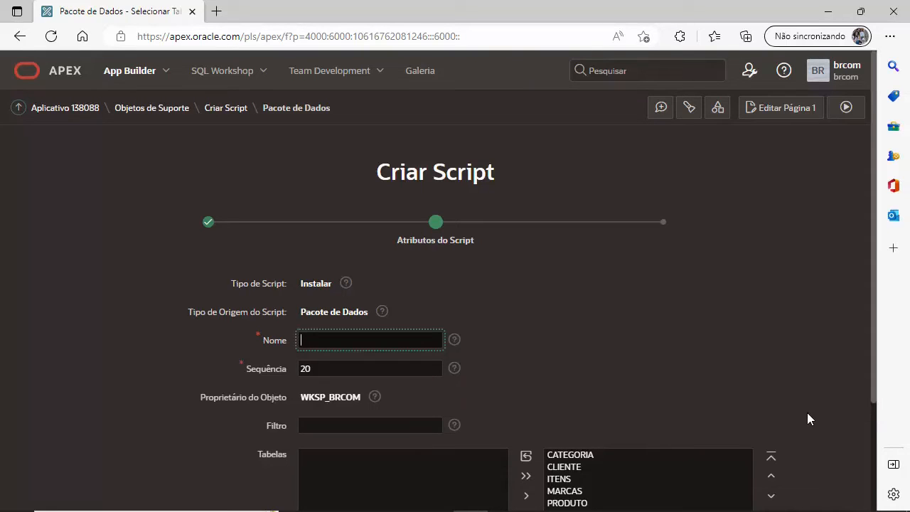
pyautogui.scroll(-1, 646, 372)
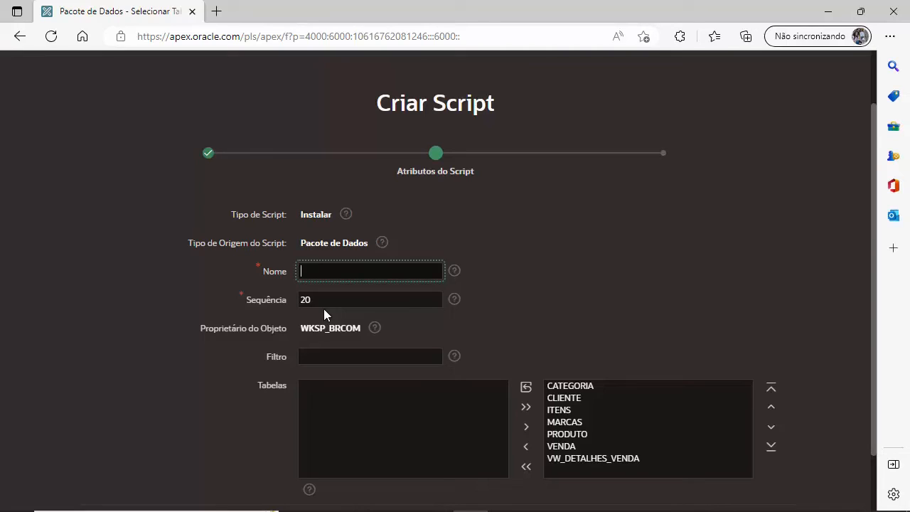
pyautogui.write('dados')
pyautogui.scroll(-1, 602, 238)
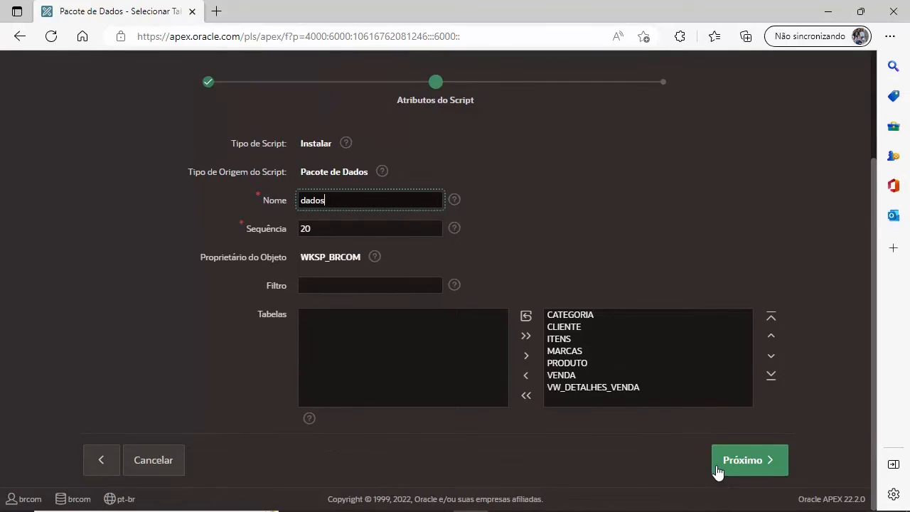
# Step: Reorder the tables so CATEGORIA, MARCAS and PRODUTO come first
pyautogui.click(571, 327)
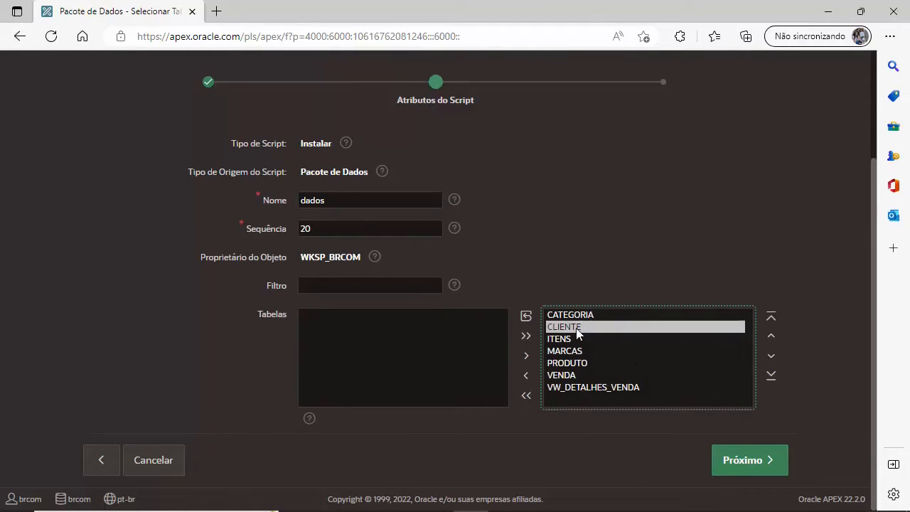
pyautogui.click(567, 340)
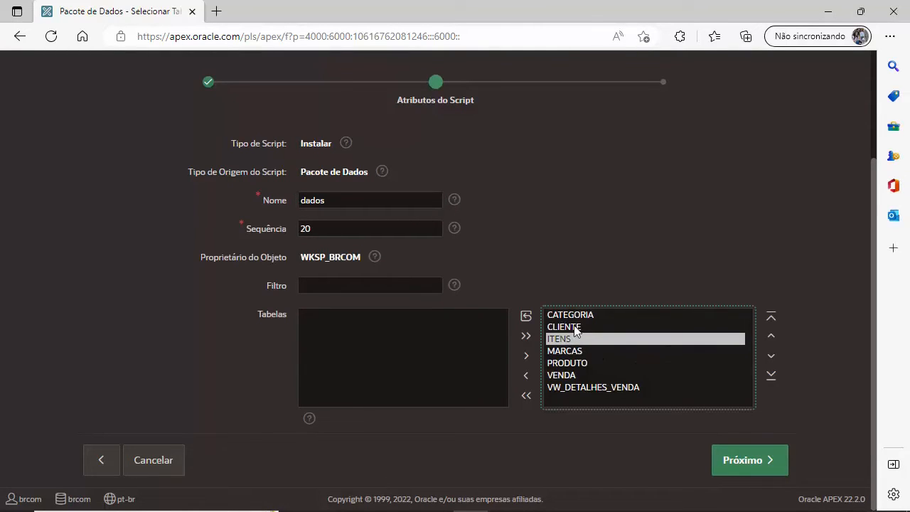
pyautogui.click(581, 315)
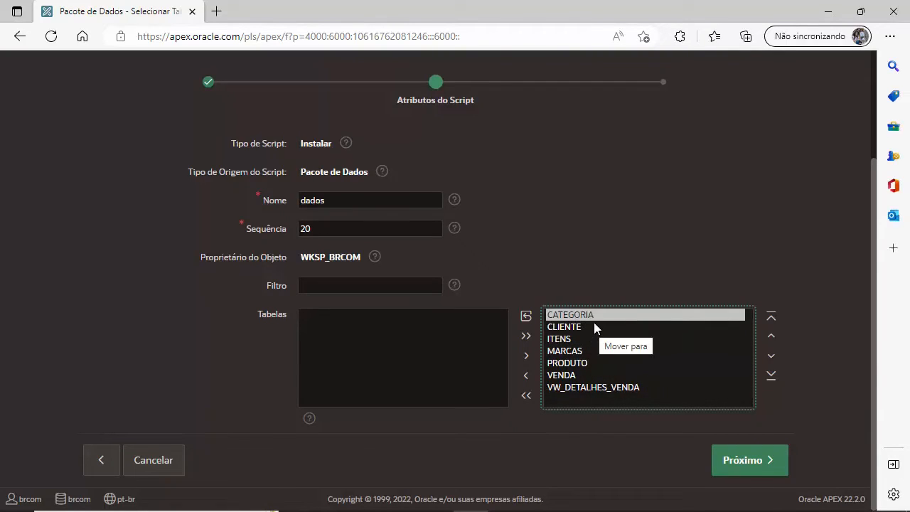
pyautogui.click(573, 339)
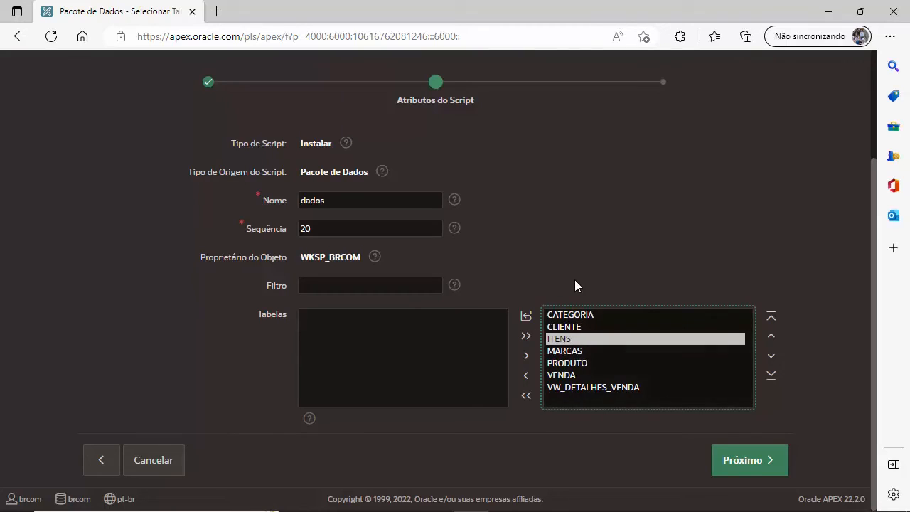
pyautogui.click(587, 315)
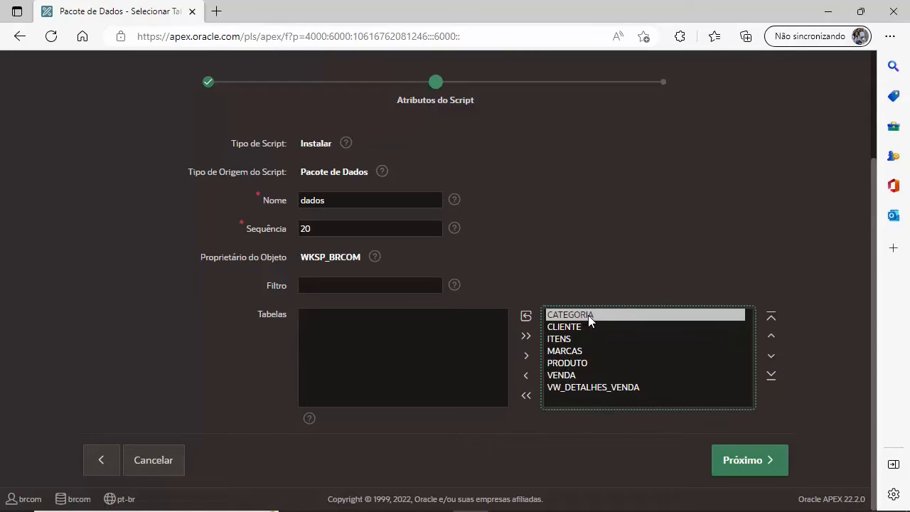
pyautogui.click(582, 352)
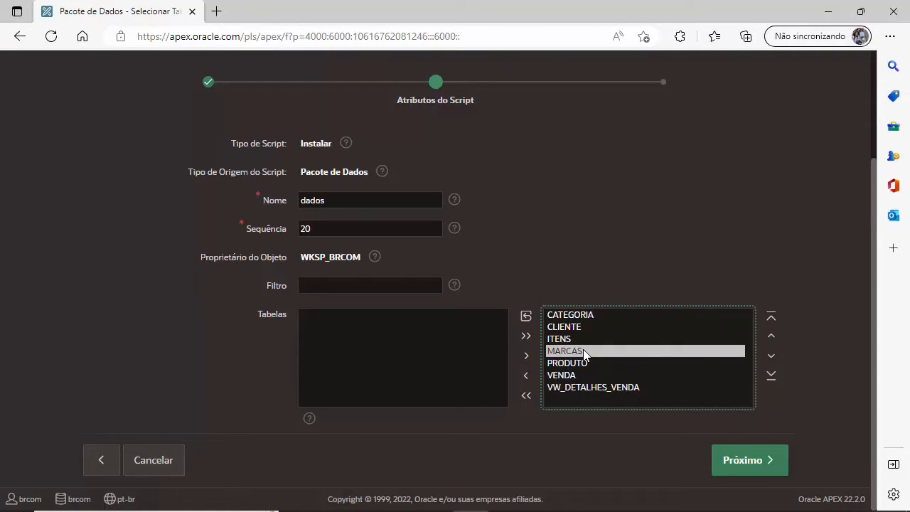
pyautogui.click(771, 339)
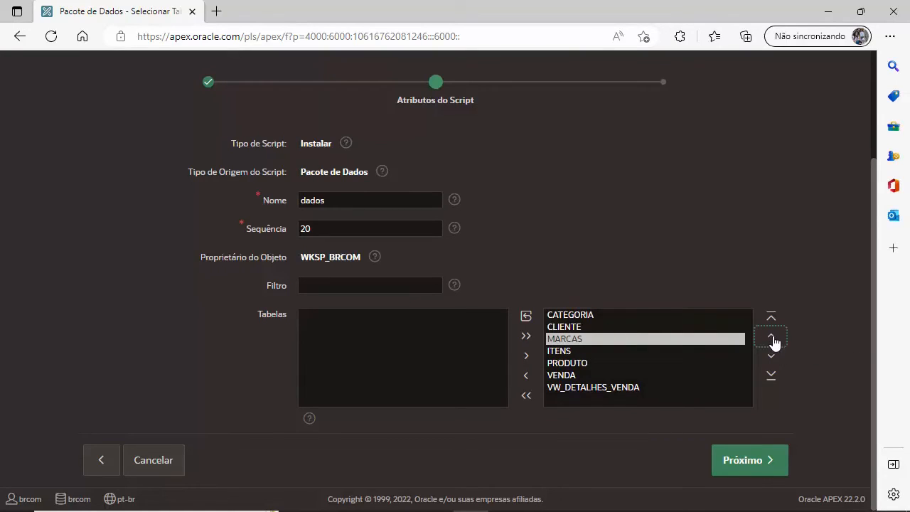
pyautogui.click(772, 339)
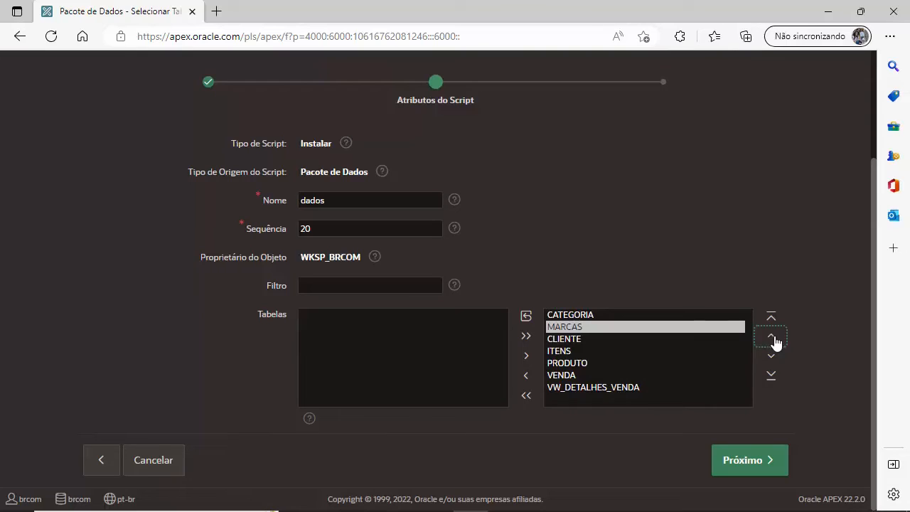
pyautogui.click(578, 362)
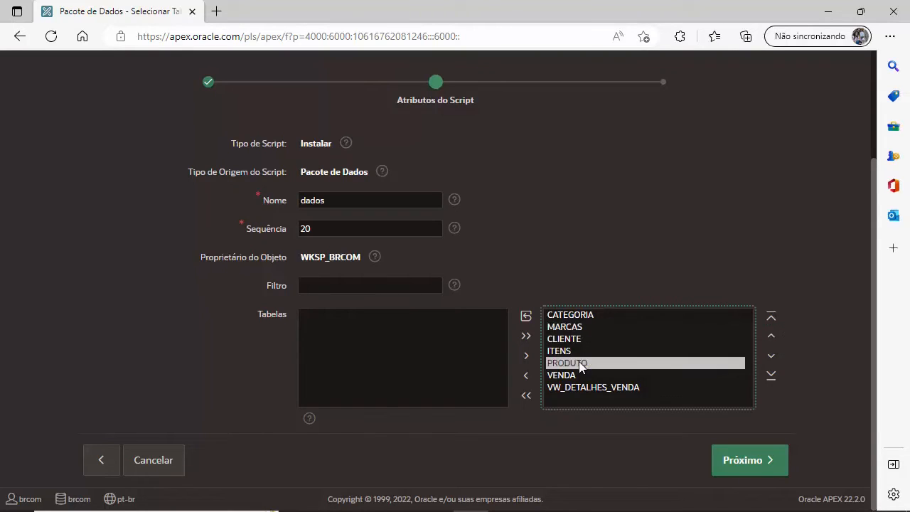
pyautogui.click(771, 336)
pyautogui.click(772, 337)
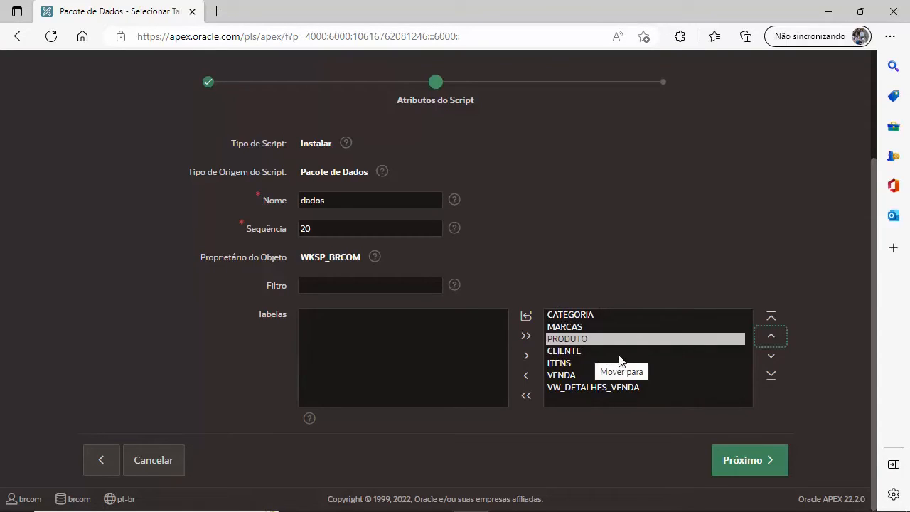
# Step: Place VENDA, then ITENS just above VW_DETALHES_VENDA, and accept this table order
pyautogui.click(573, 353)
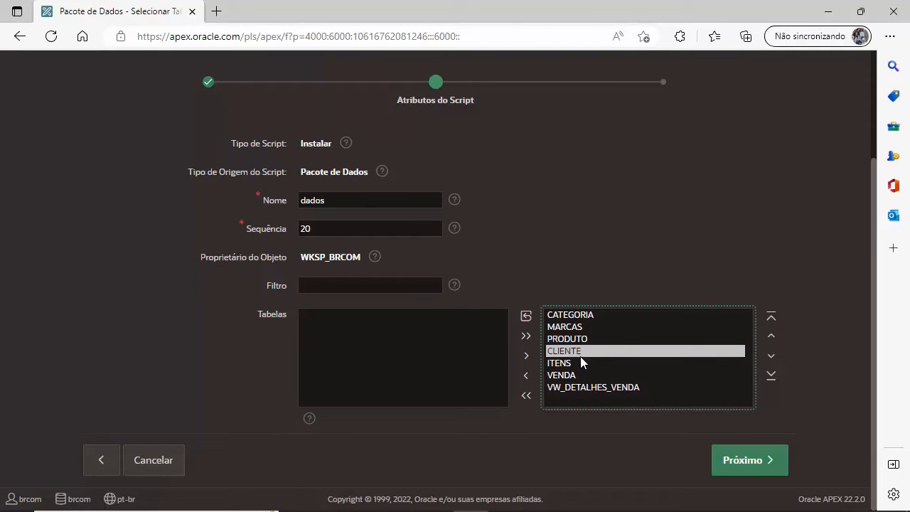
pyautogui.click(580, 374)
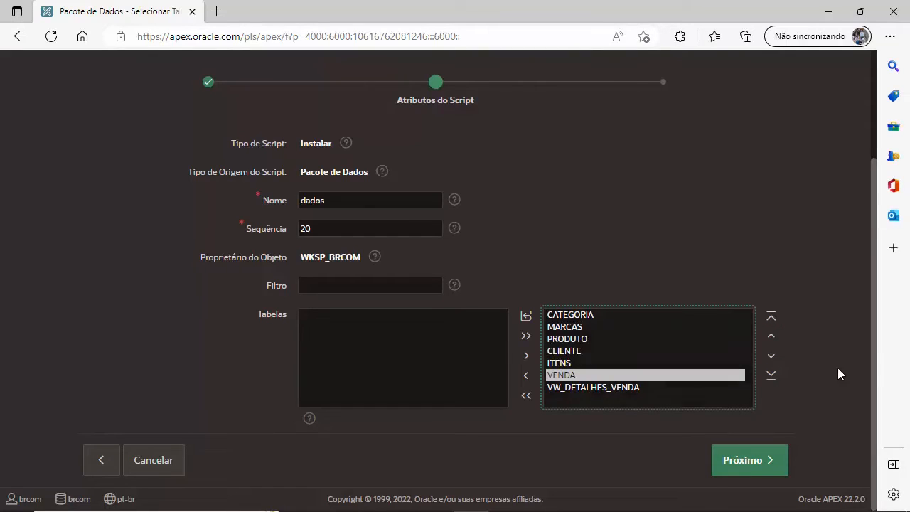
pyautogui.click(773, 339)
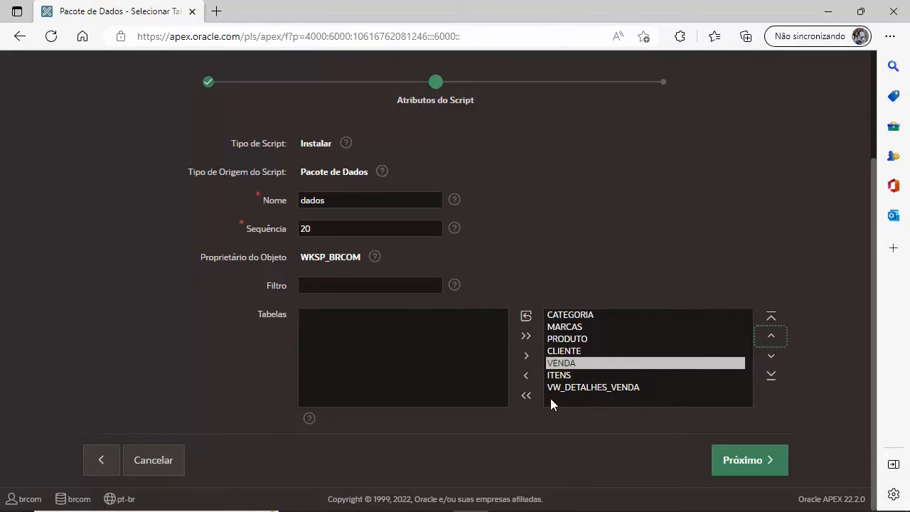
pyautogui.click(561, 375)
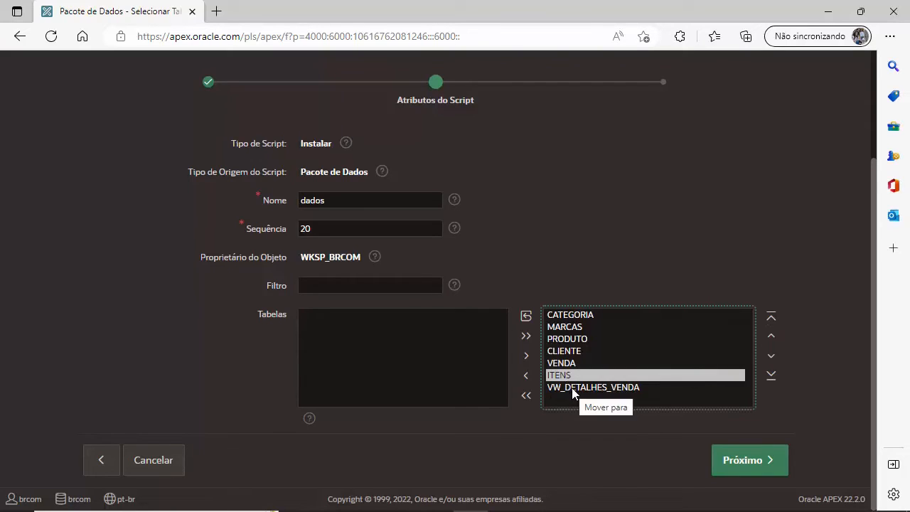
pyautogui.click(770, 354)
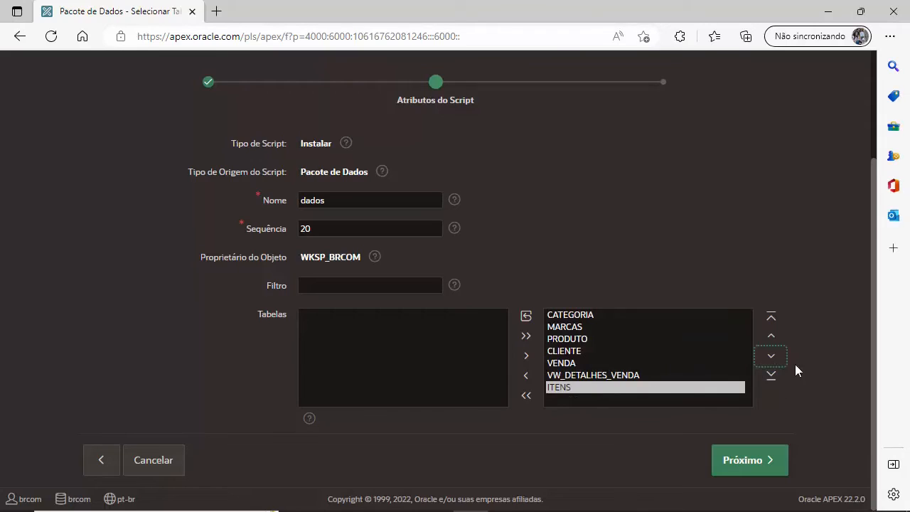
pyautogui.keyDown('ctrl'); pyautogui.click(595, 375); pyautogui.keyUp('ctrl')
pyautogui.click(572, 388)
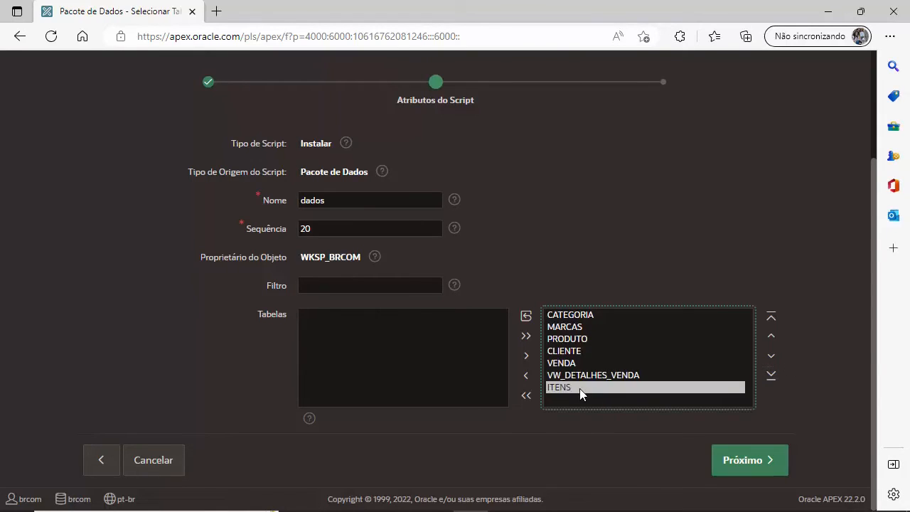
pyautogui.click(771, 336)
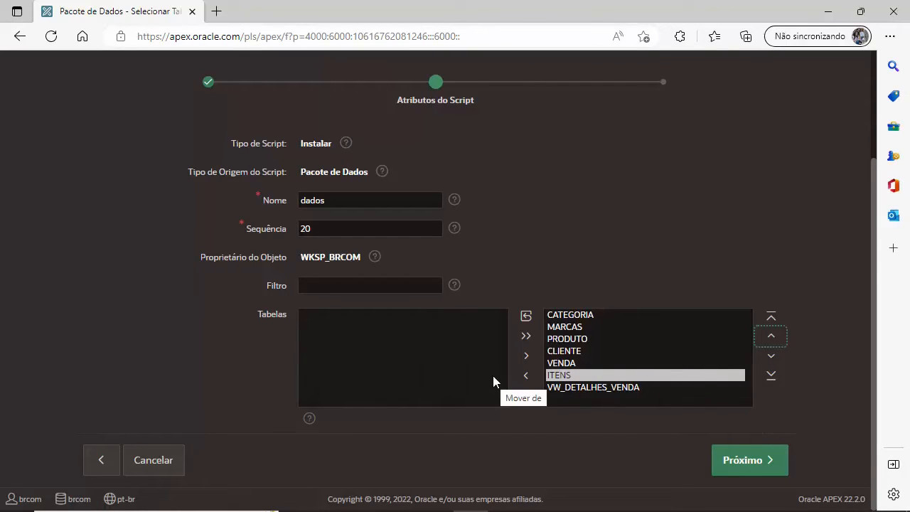
pyautogui.click(744, 456)
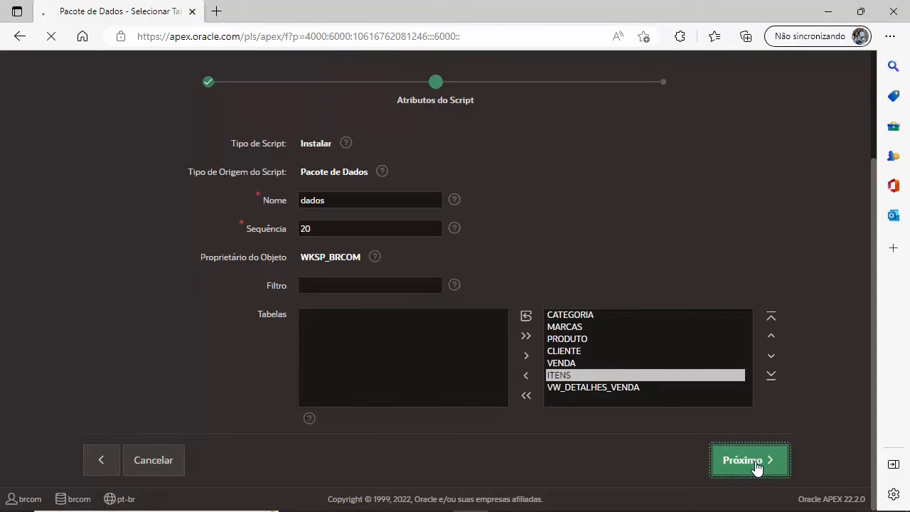
# Step: Note the unsupported BLOB export warning and finish the dados data package at sequence 20
pyautogui.scroll(-4, 539, 374)
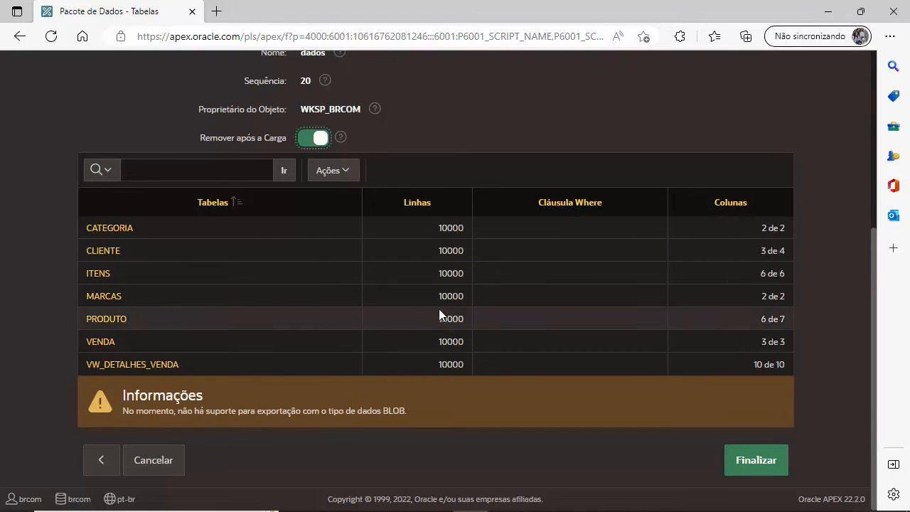
pyautogui.moveTo(123, 412); pyautogui.dragTo(412, 417)
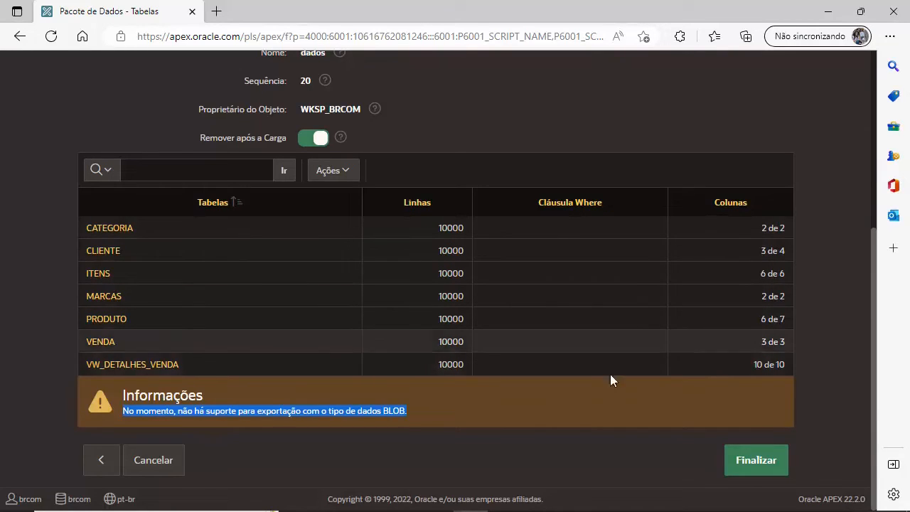
pyautogui.click(762, 462)
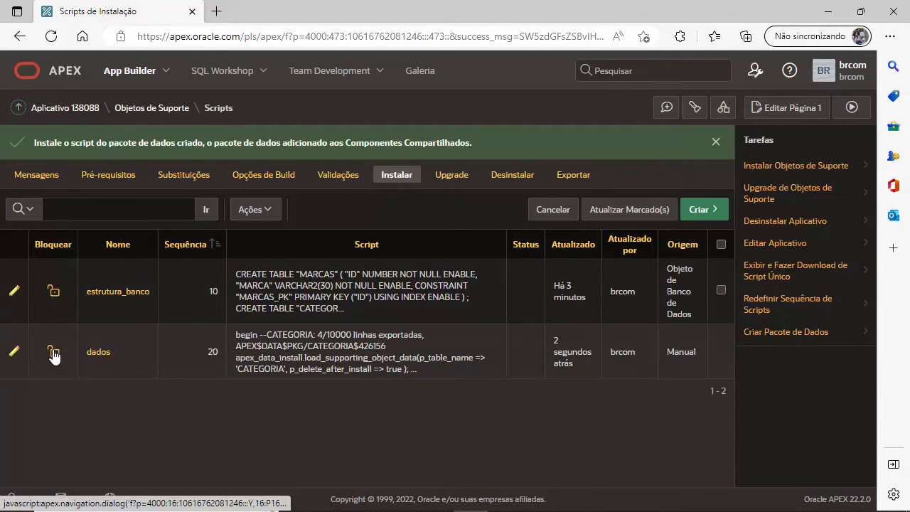
# Step: Close the dados lock dialog without locking and return to application 138088's home page
pyautogui.click(54, 353)
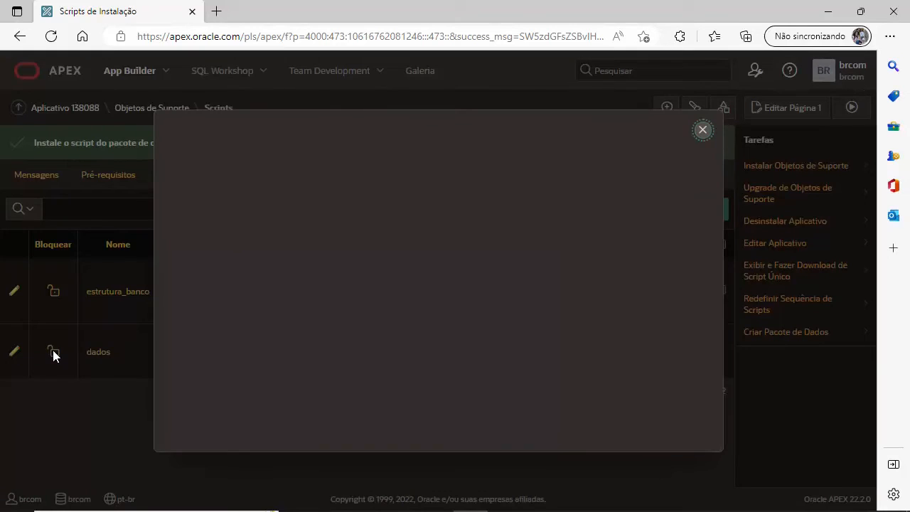
pyautogui.click(702, 131)
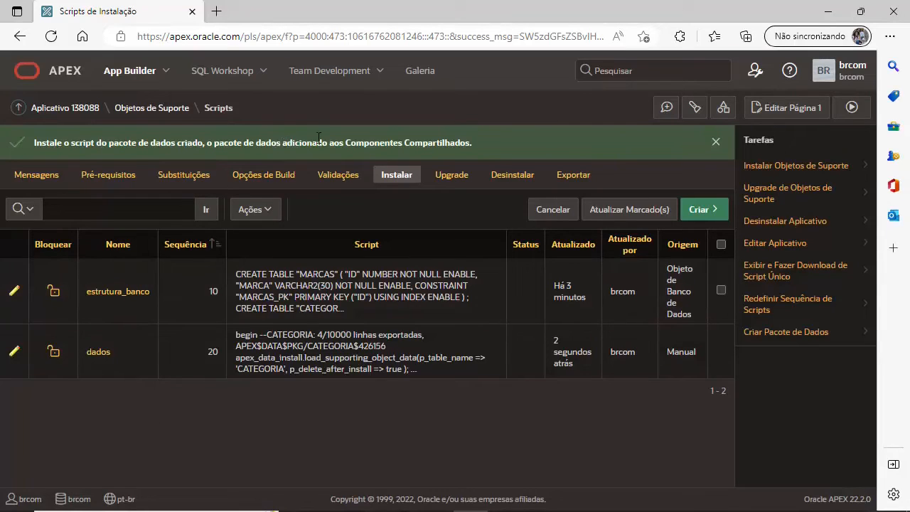
pyautogui.click(69, 110)
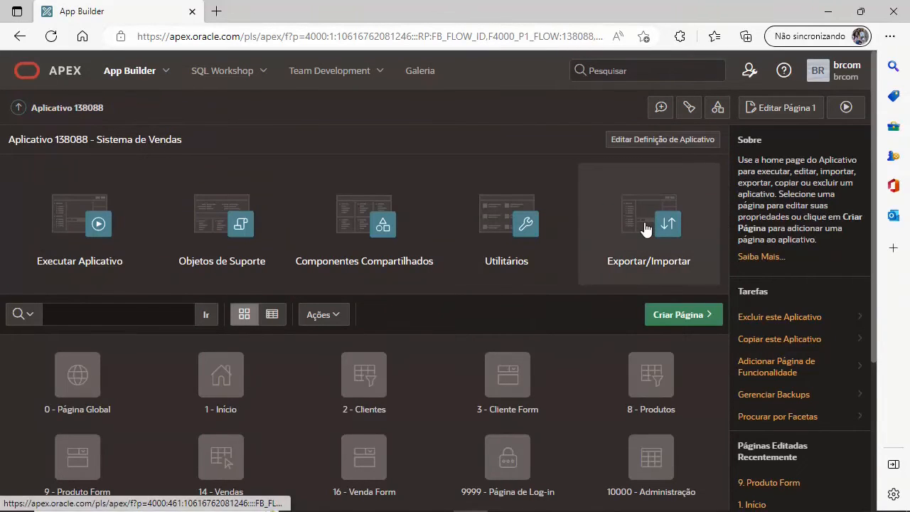
# Step: Export application 138088 with supporting objects set to 'Sim e Instalar', downloading f138088 (1).sql
pyautogui.click(646, 228)
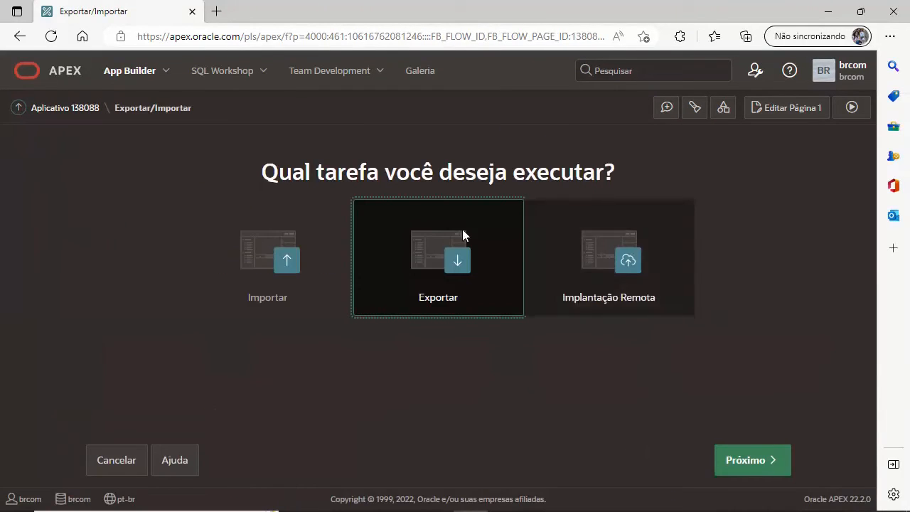
pyautogui.click(753, 461)
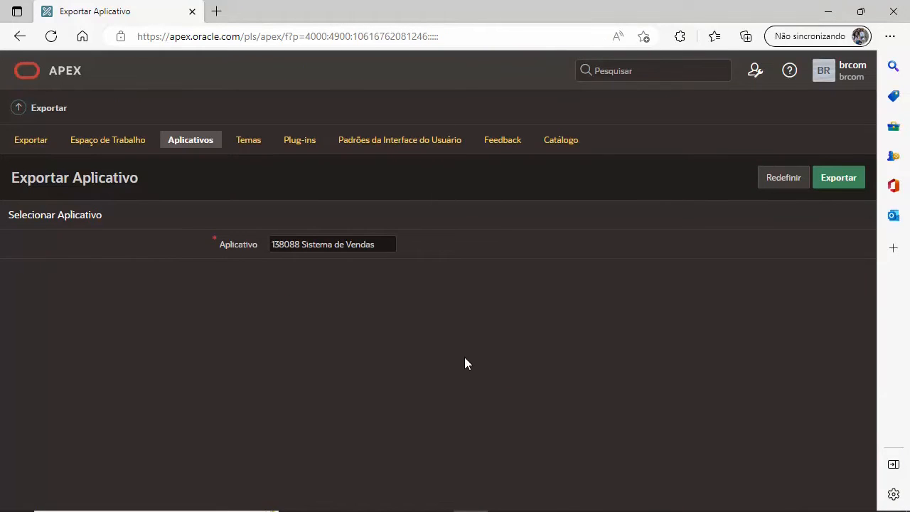
pyautogui.scroll(-4, 462, 359)
pyautogui.scroll(-1, 458, 374)
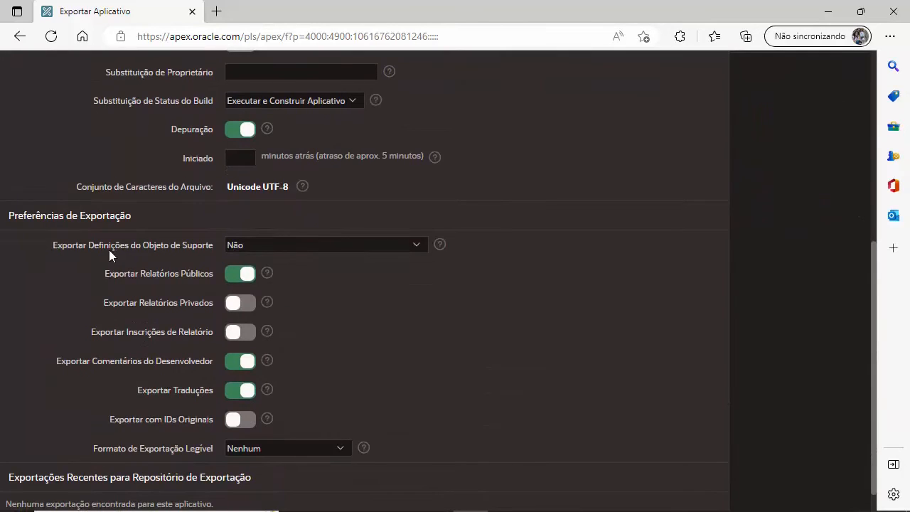
pyautogui.click(408, 245)
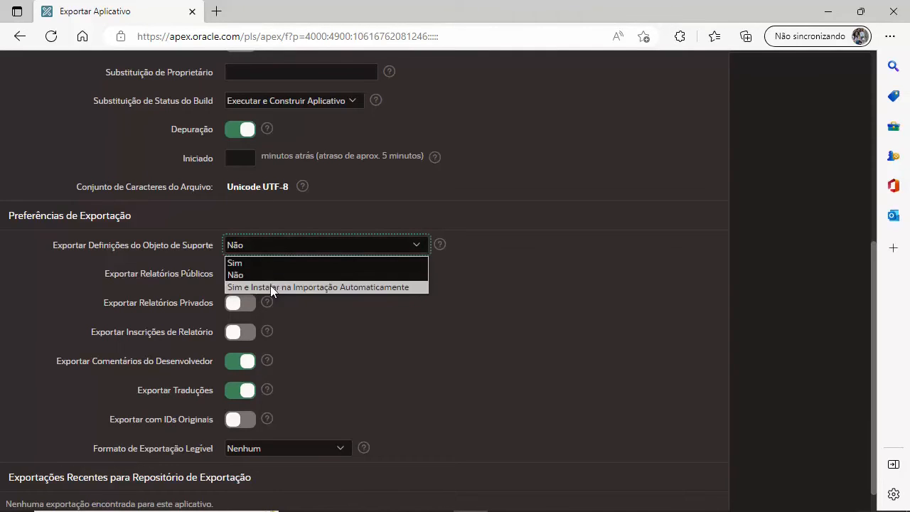
pyautogui.click(358, 288)
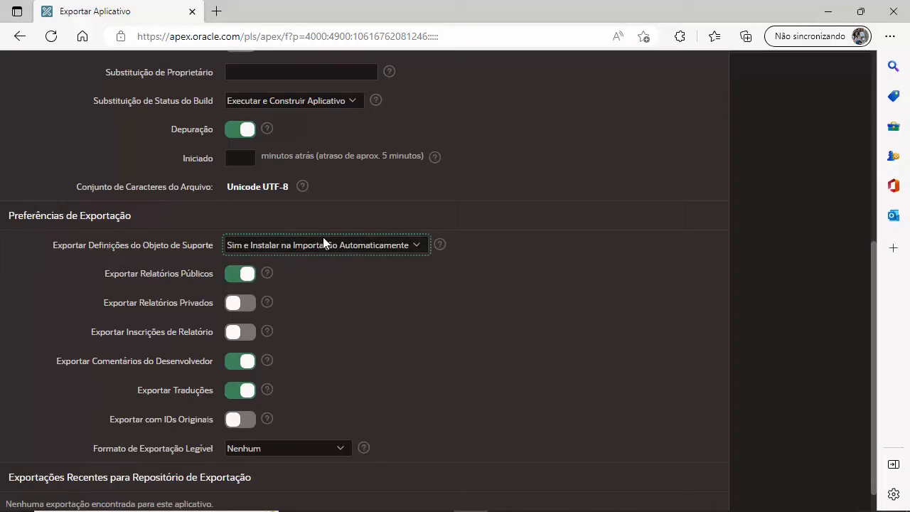
pyautogui.scroll(-1, 498, 313)
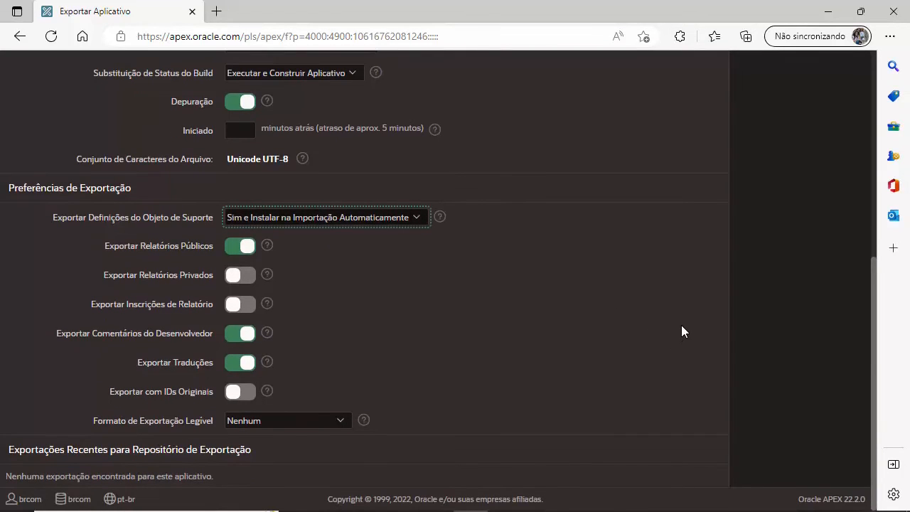
pyautogui.scroll(5, 685, 330)
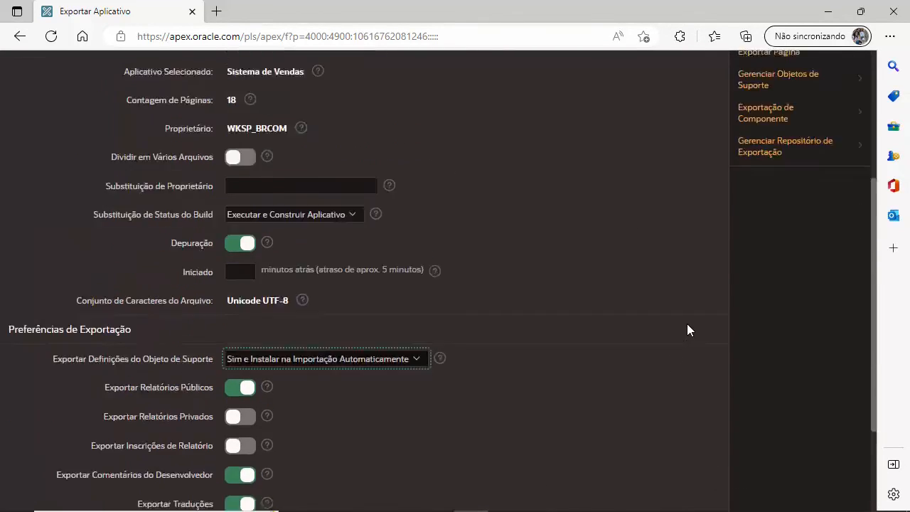
pyautogui.click(689, 183)
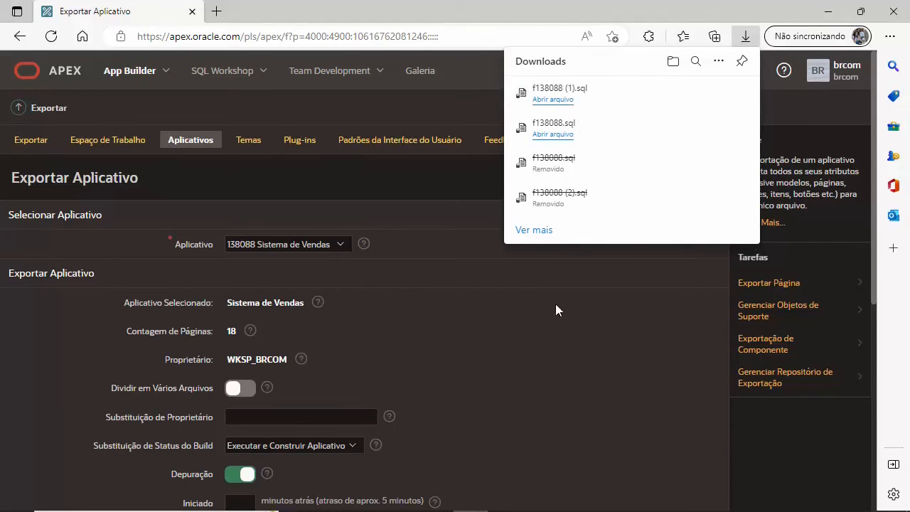
pyautogui.click(638, 293)
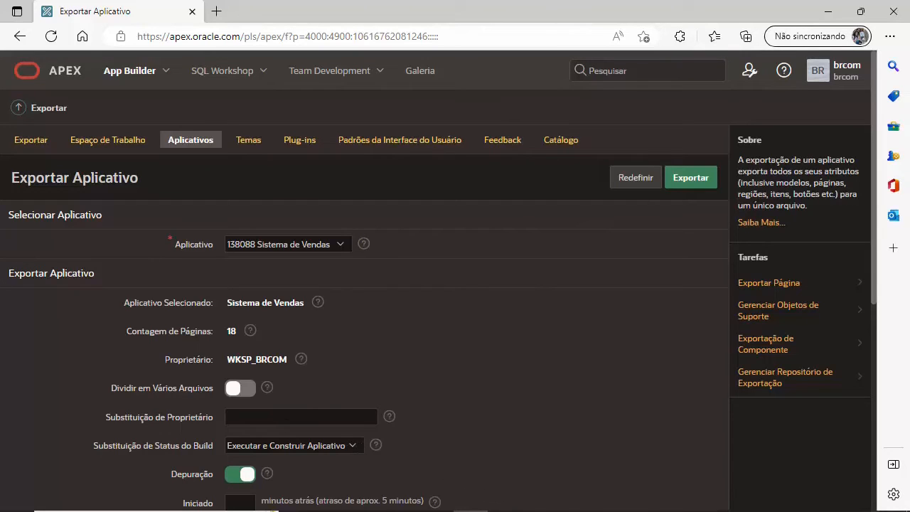
pyautogui.moveTo(428, 508)
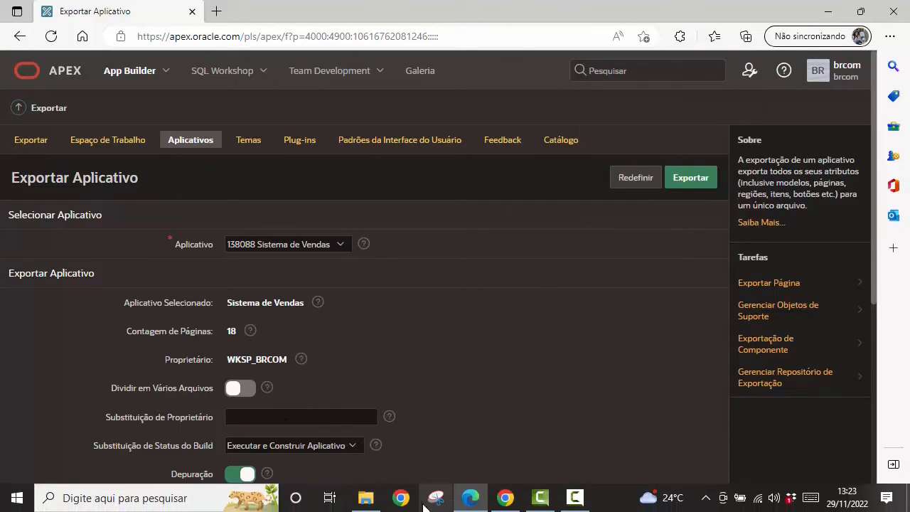
# Step: In the other workspace's browser, upload and import f138088 (1).sql
pyautogui.click(504, 499)
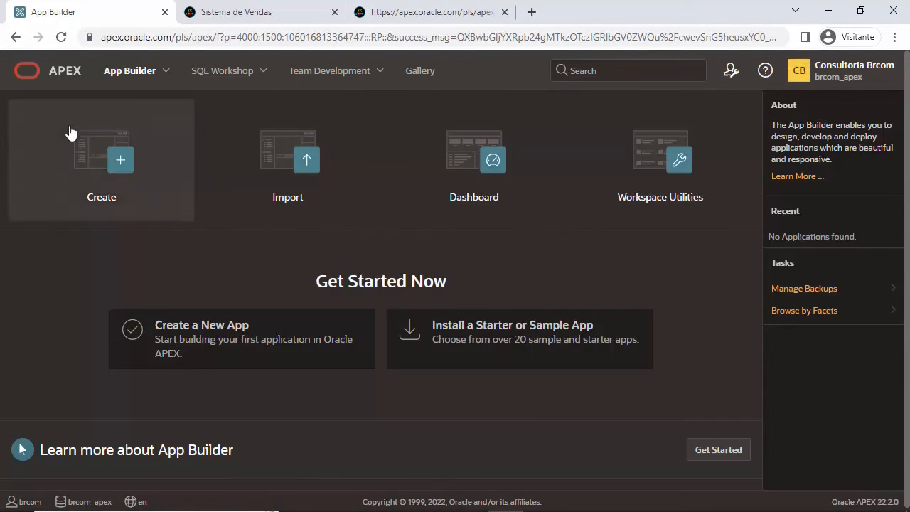
pyautogui.click(293, 153)
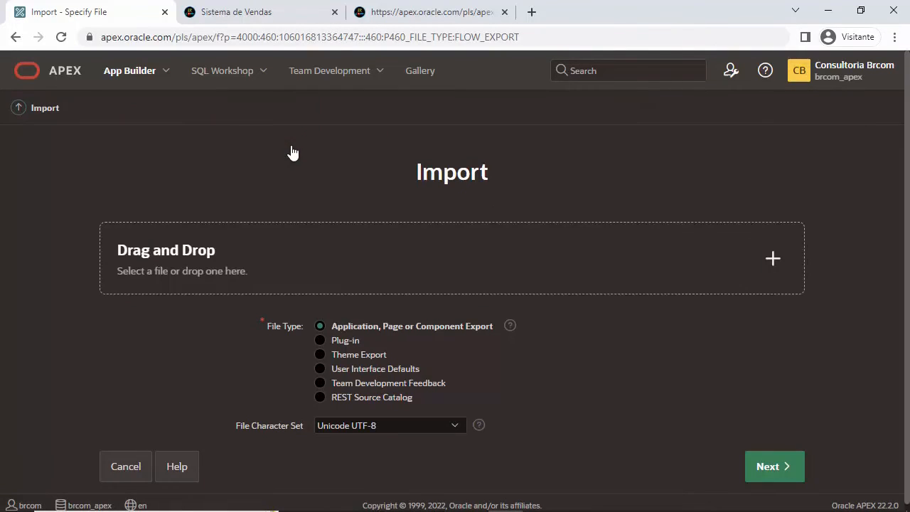
pyautogui.click(378, 261)
pyautogui.click(263, 124)
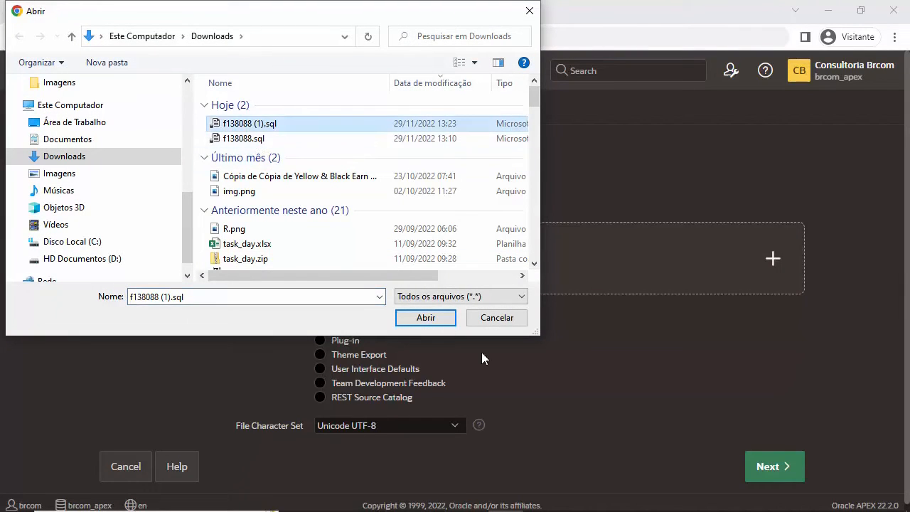
pyautogui.click(431, 317)
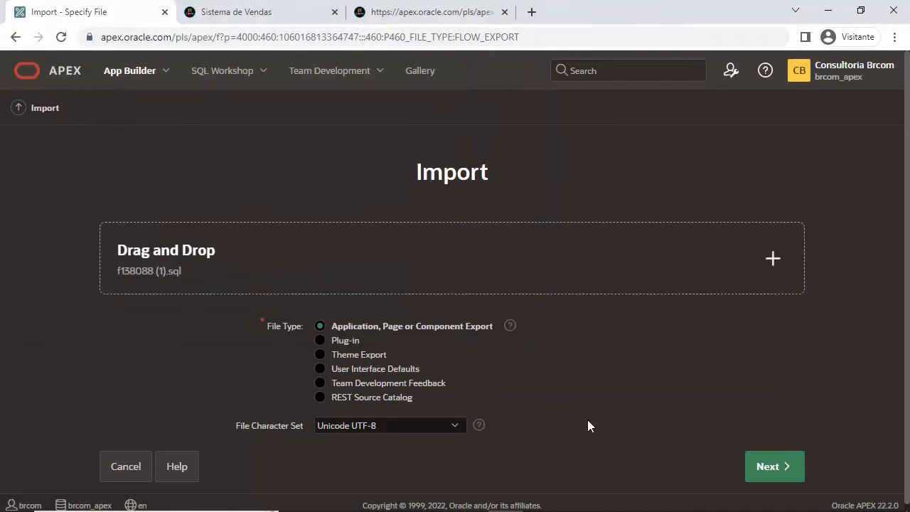
pyautogui.click(786, 469)
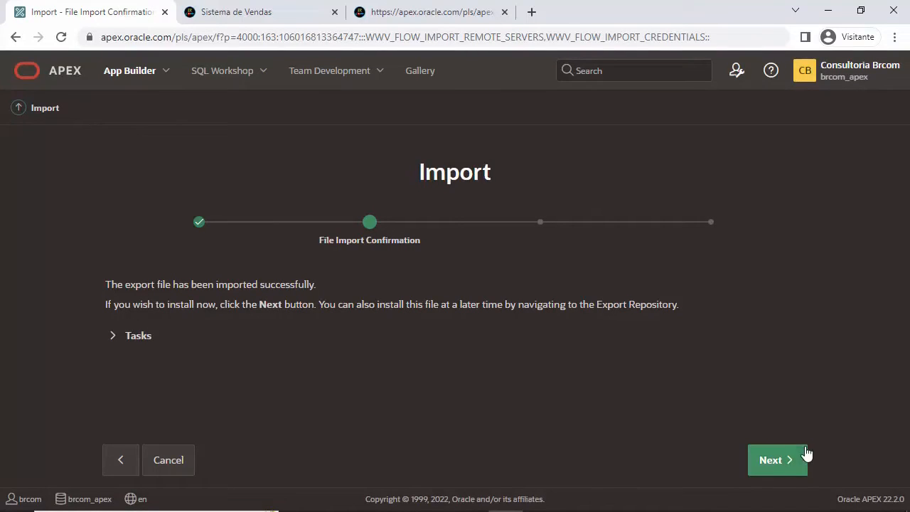
# Step: Install the import under auto-assigned ID 189571 with Install Supporting Objects enabled
pyautogui.click(775, 463)
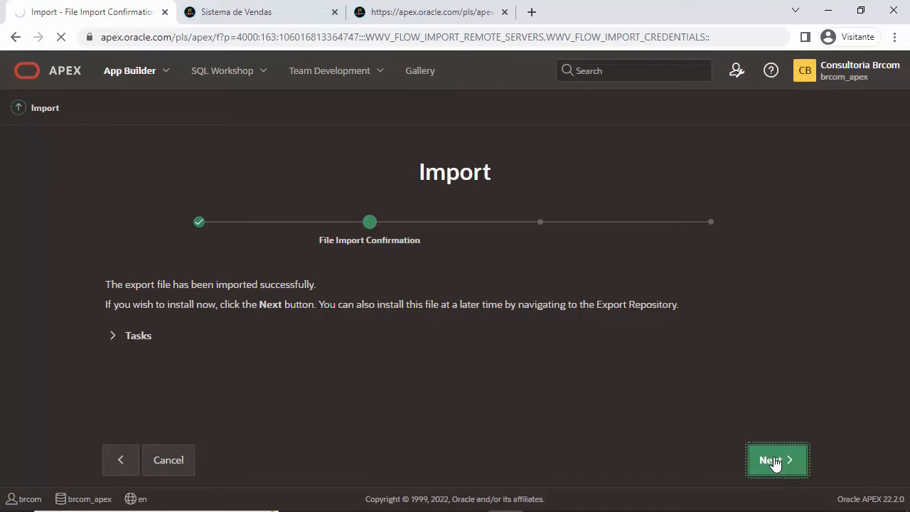
pyautogui.scroll(-3, 777, 465)
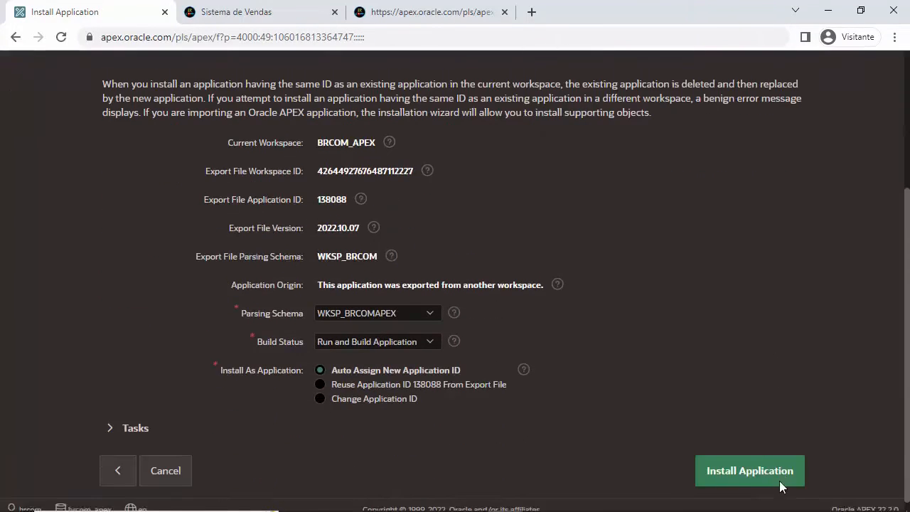
pyautogui.click(762, 467)
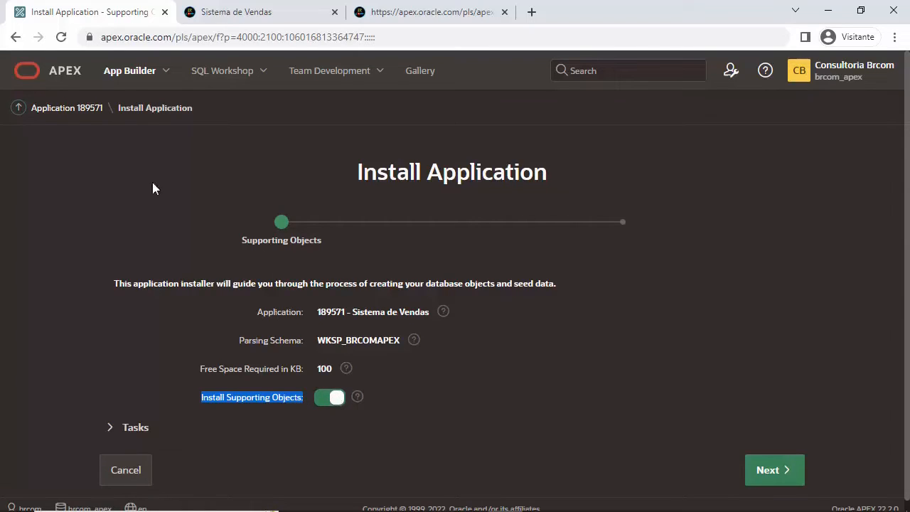
pyautogui.click(335, 401)
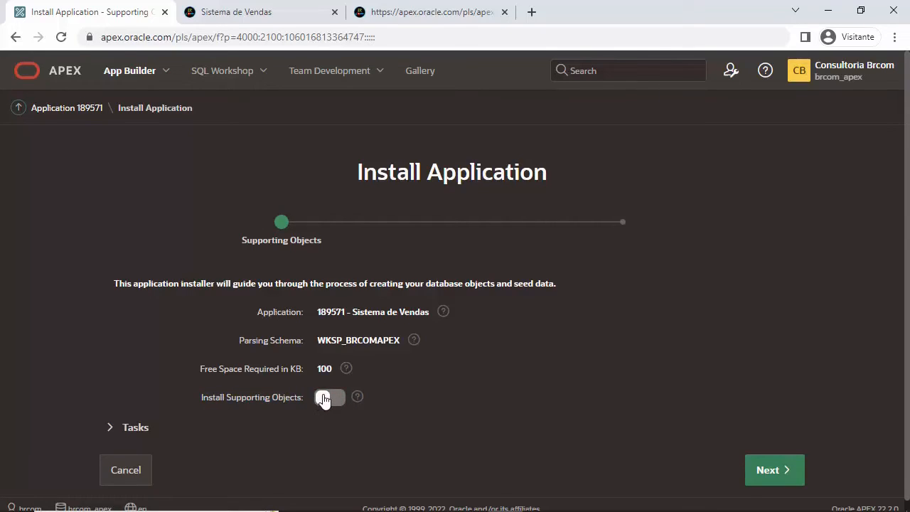
pyautogui.click(323, 400)
pyautogui.click(780, 471)
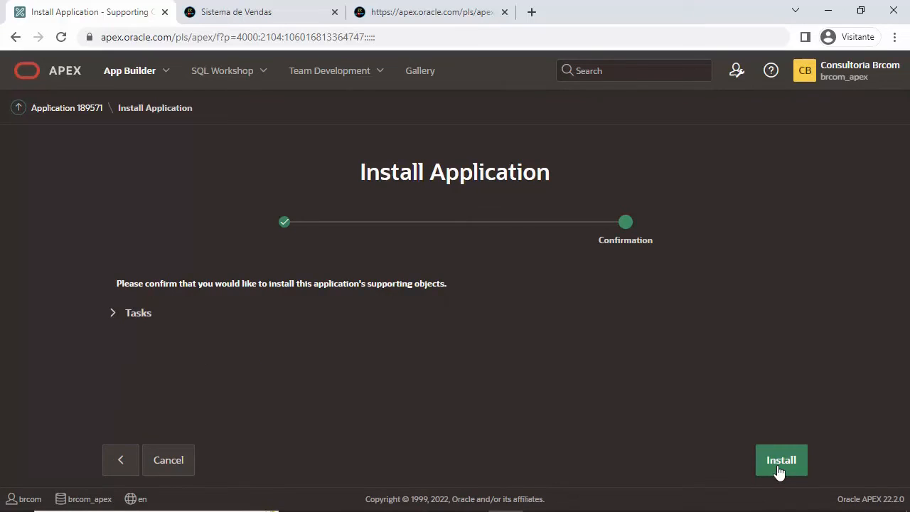
pyautogui.click(782, 462)
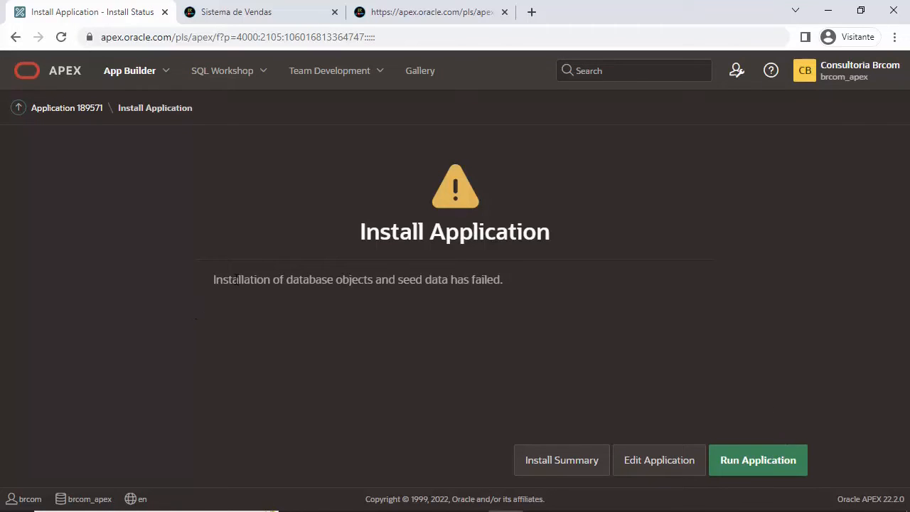
# Step: Read the failure message and open the Install Summary showing the ORA-00955 errors
pyautogui.moveTo(355, 233); pyautogui.dragTo(575, 240)
pyautogui.moveTo(214, 279)
pyautogui.mouseDown()
pyautogui.moveTo(502, 282)
pyautogui.moveTo(203, 282)
pyautogui.mouseUp()
pyautogui.click(510, 284)
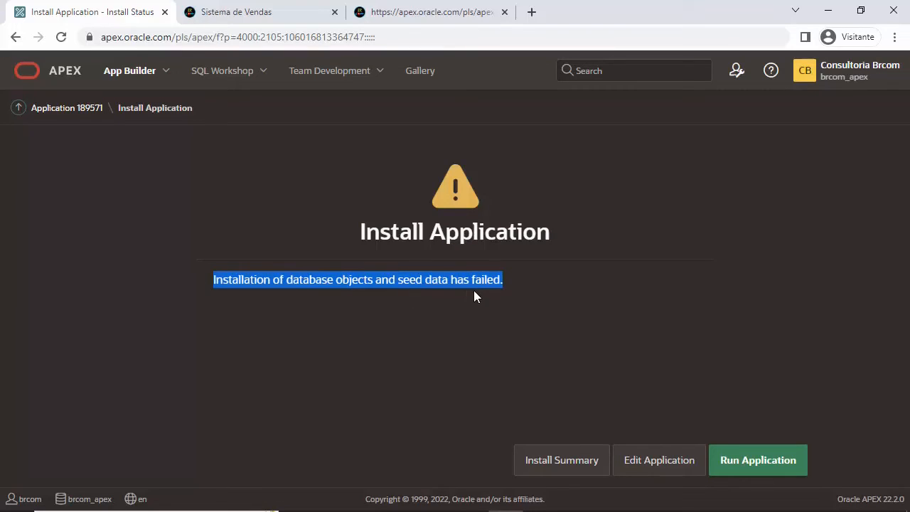
pyautogui.click(563, 463)
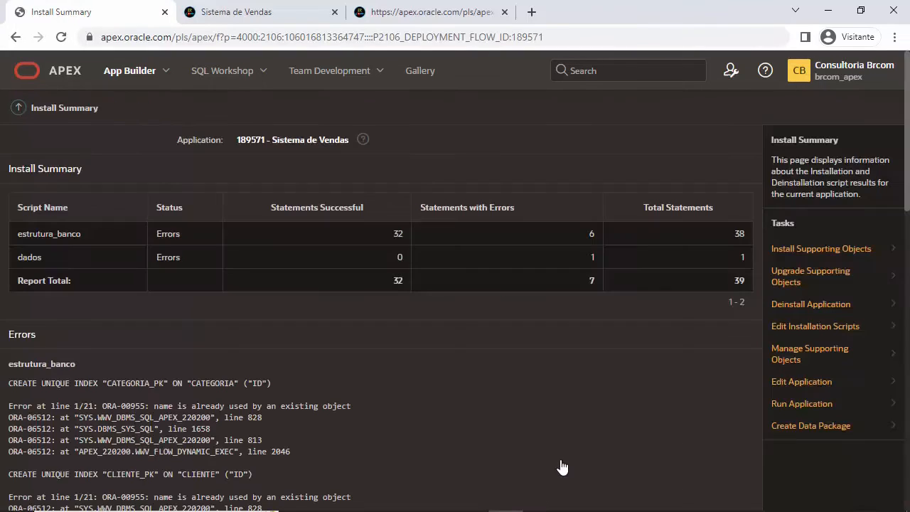
pyautogui.scroll(-2, 155, 405)
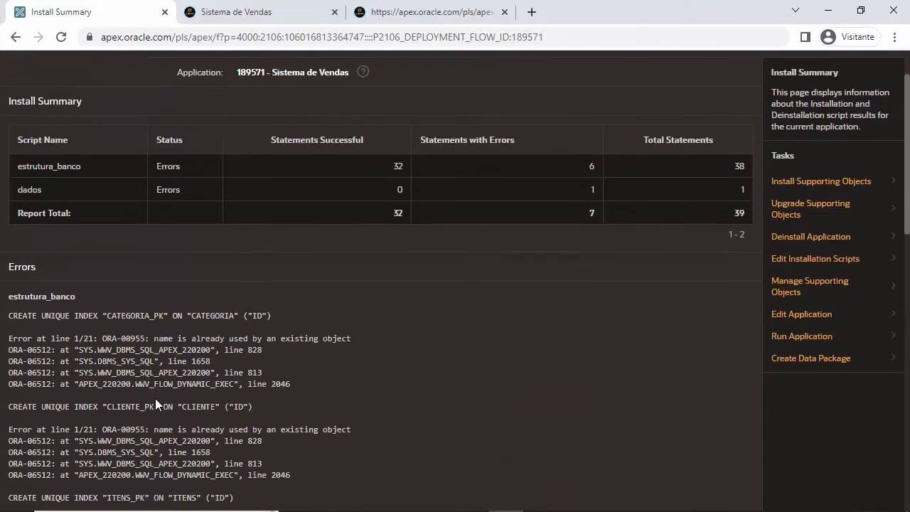
pyautogui.scroll(1, 169, 374)
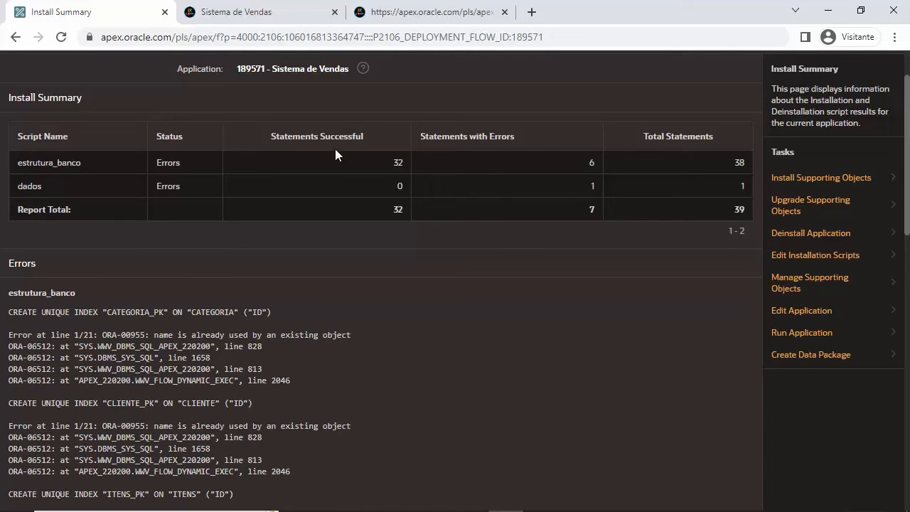
pyautogui.doubleClick(590, 162)
pyautogui.moveTo(593, 162); pyautogui.dragTo(585, 160)
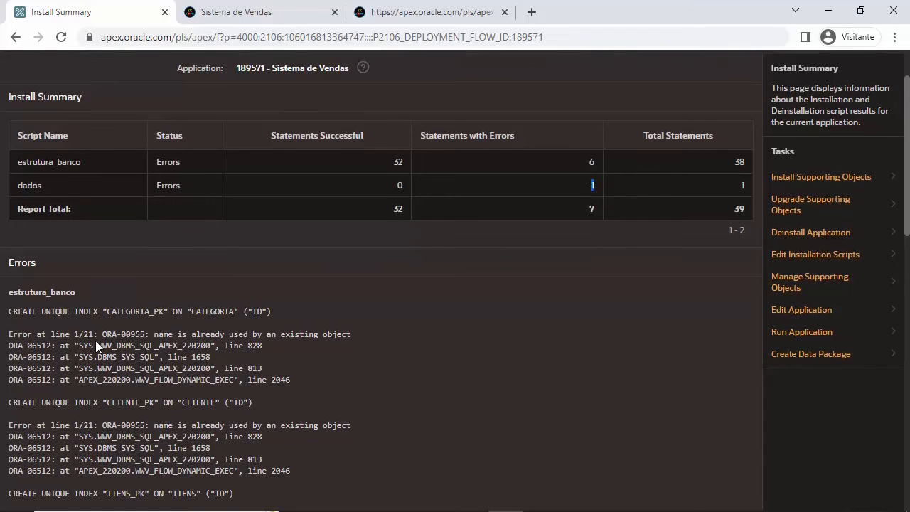
pyautogui.scroll(-2, 95, 340)
pyautogui.scroll(2, 122, 320)
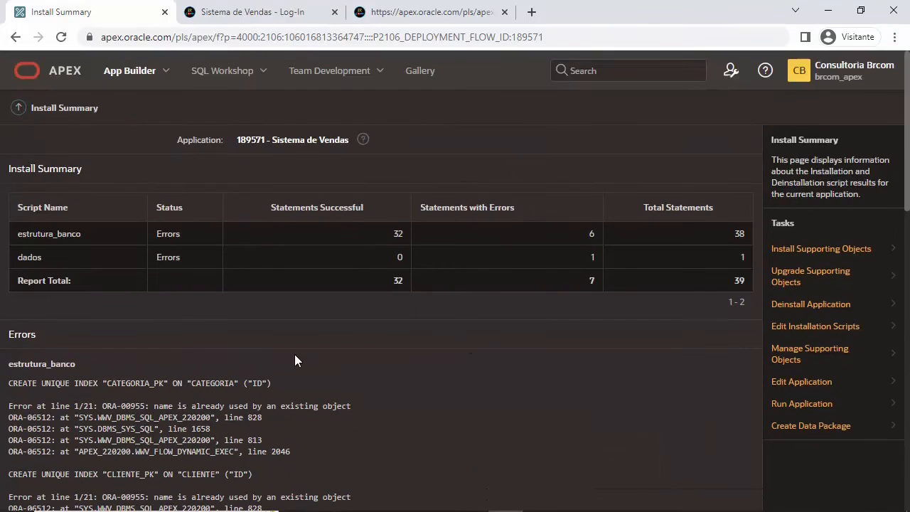
pyautogui.scroll(-1, 295, 354)
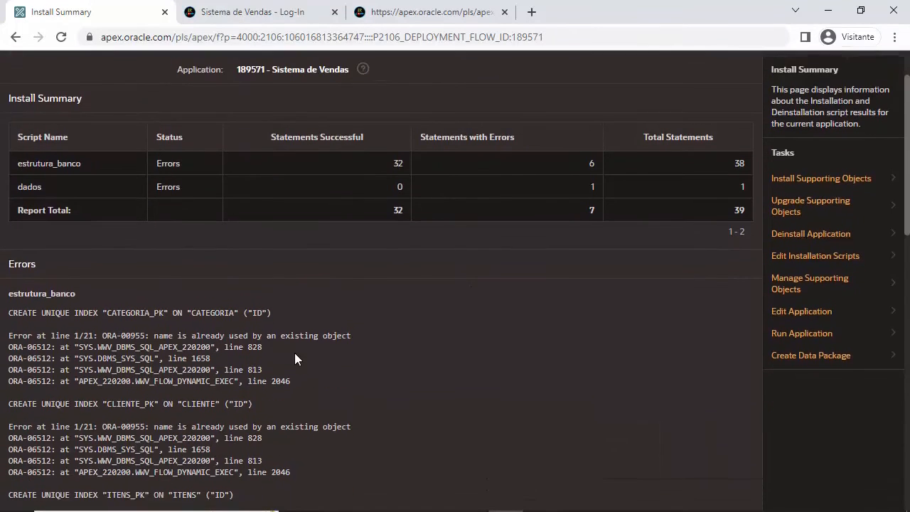
pyautogui.scroll(-3, 223, 291)
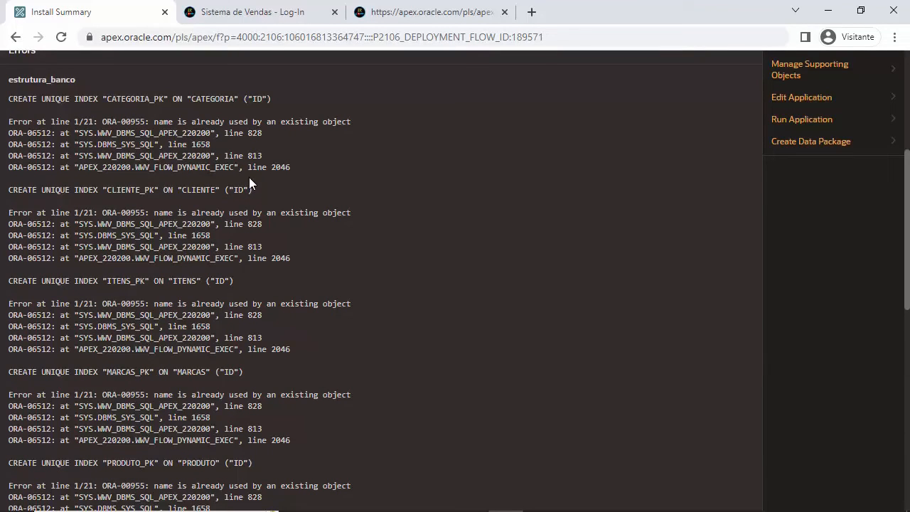
pyautogui.scroll(-3, 249, 178)
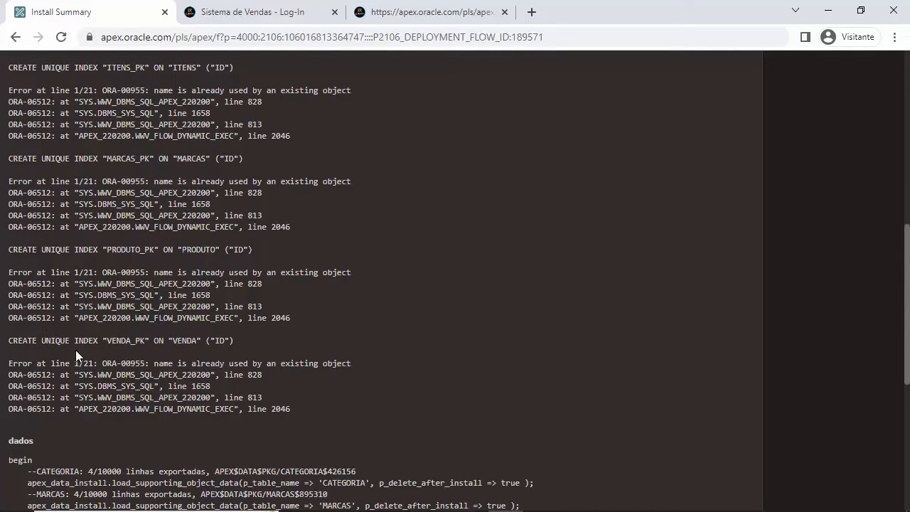
pyautogui.scroll(2, 147, 355)
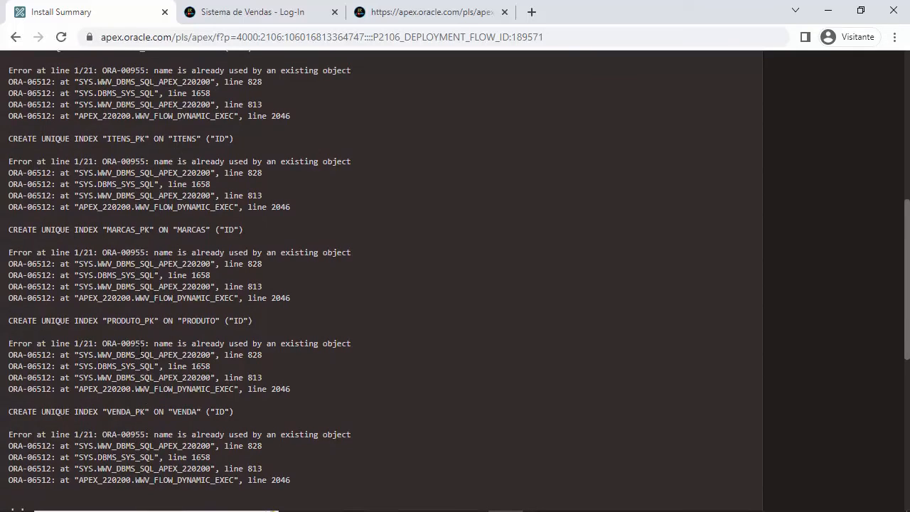
pyautogui.scroll(2, 108, 339)
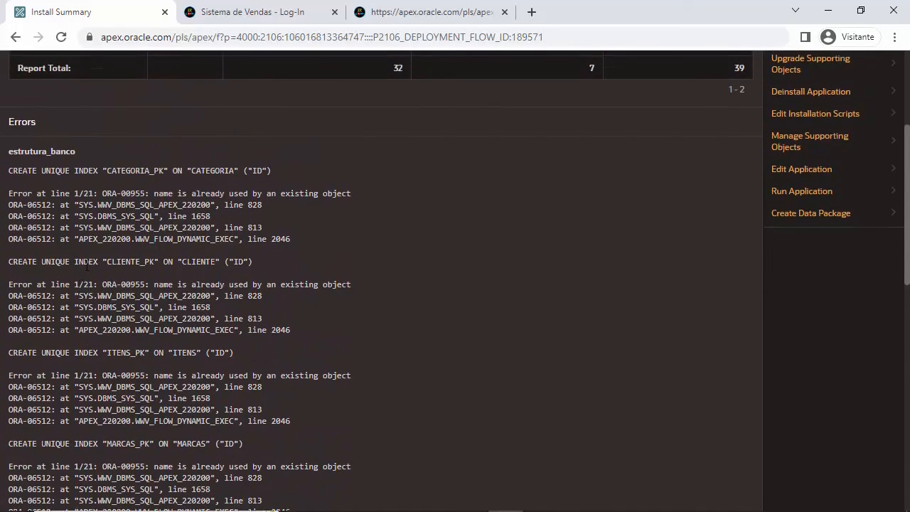
pyautogui.scroll(2, 81, 267)
pyautogui.scroll(-4, 138, 320)
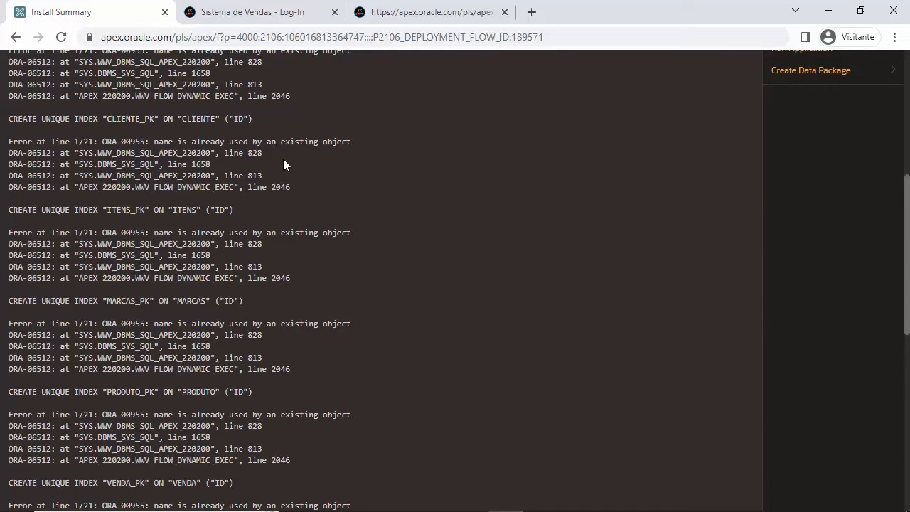
pyautogui.scroll(2, 217, 189)
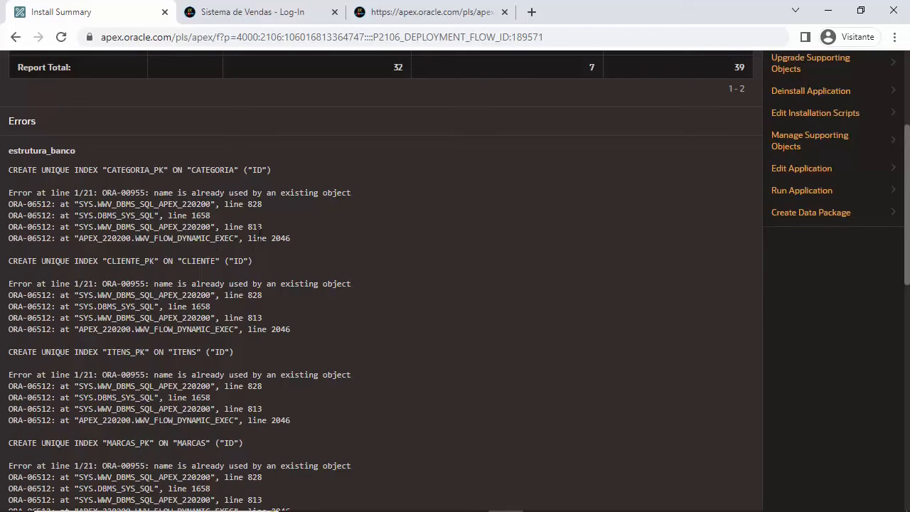
pyautogui.scroll(-7, 206, 256)
pyautogui.scroll(-2, 213, 258)
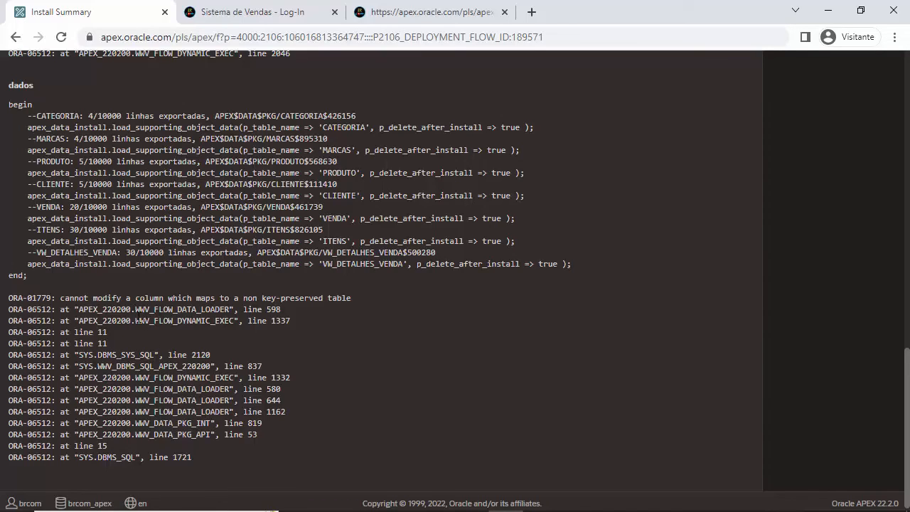
pyautogui.moveTo(131, 309); pyautogui.dragTo(230, 311)
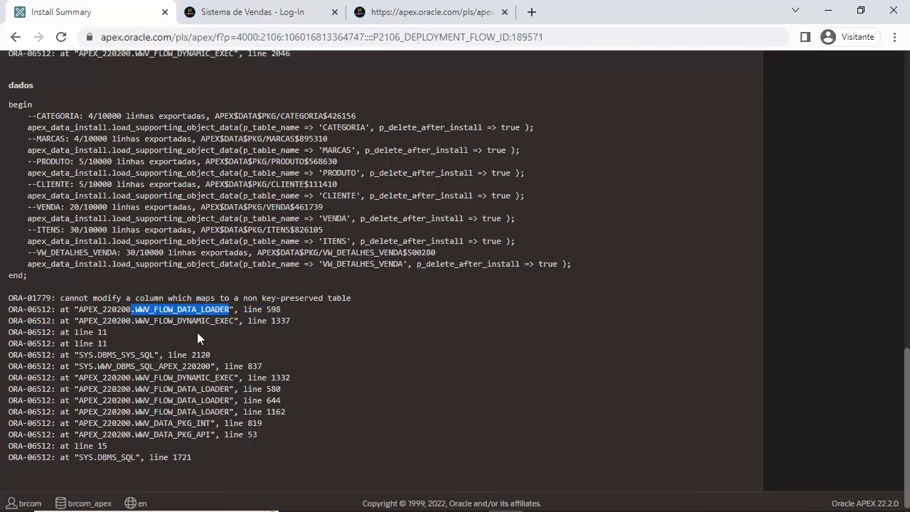
pyautogui.scroll(15, 197, 332)
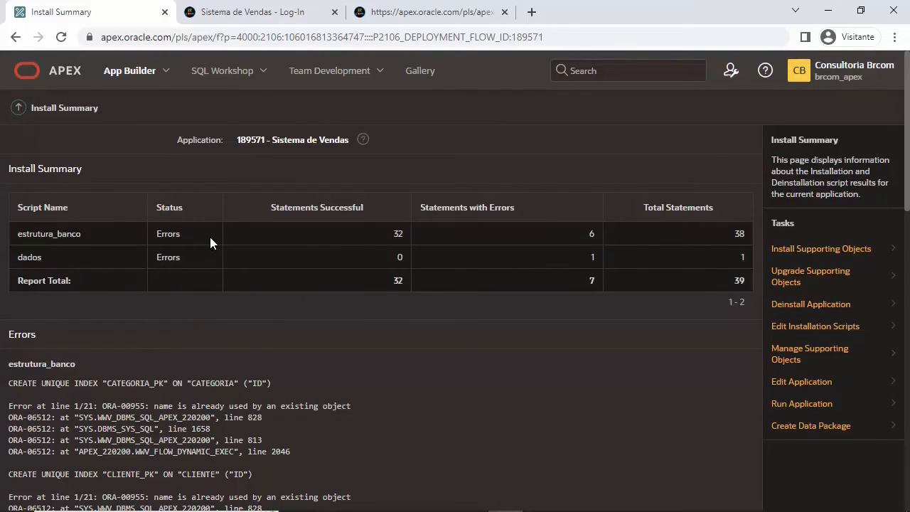
pyautogui.click(131, 71)
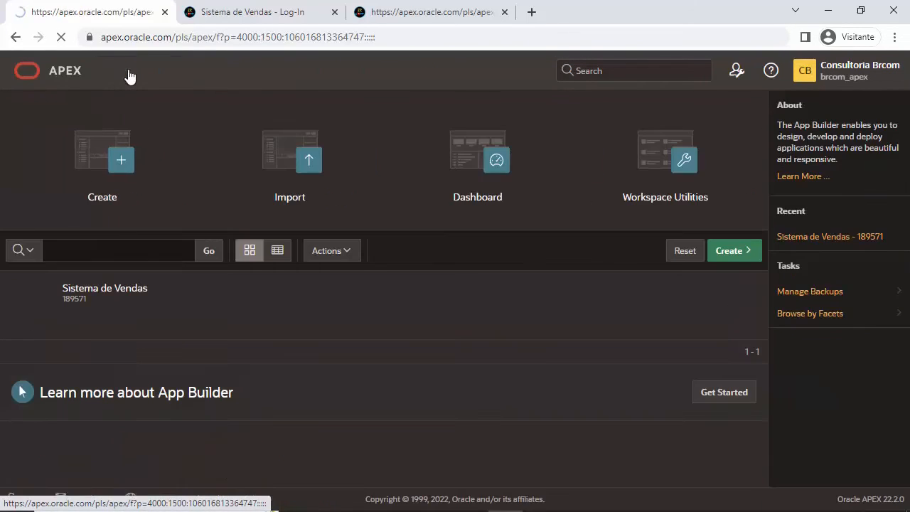
# Step: Run the Sistema de Vendas application in a new tab, closing the leftover tabs
pyautogui.click(91, 295)
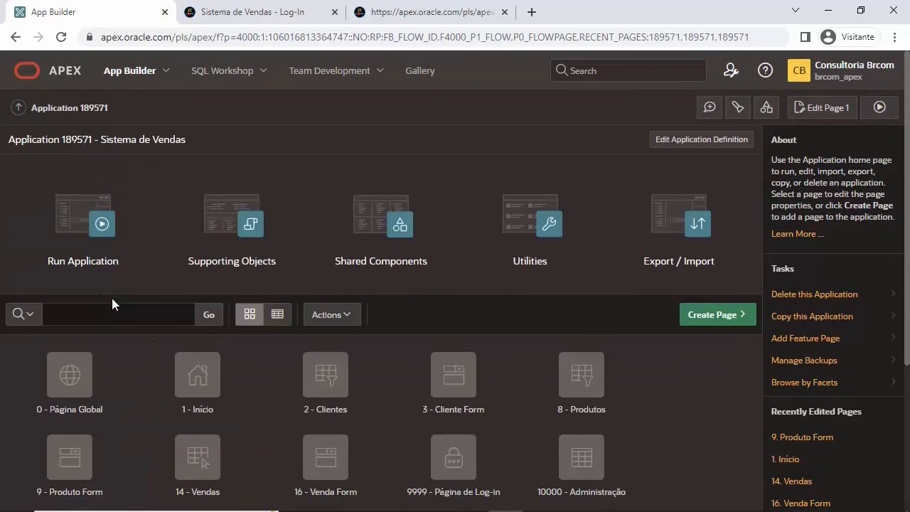
pyautogui.click(102, 230)
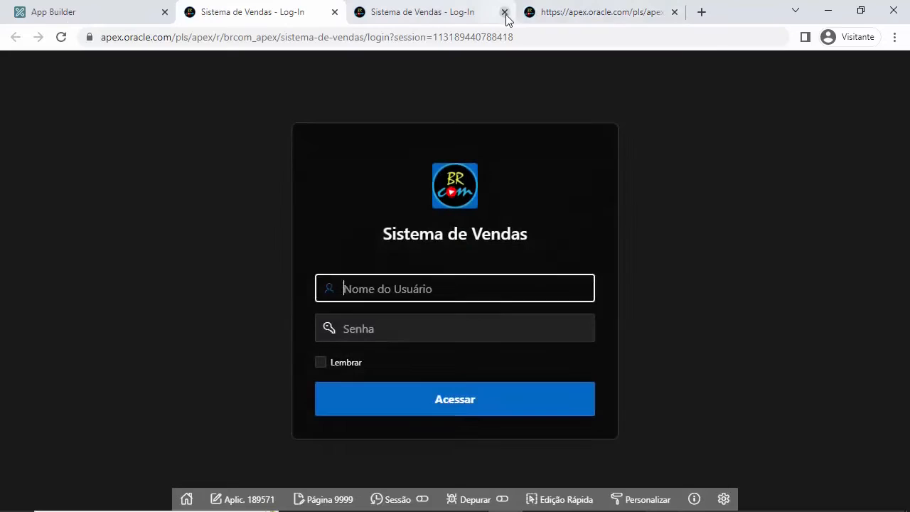
pyautogui.click(505, 12)
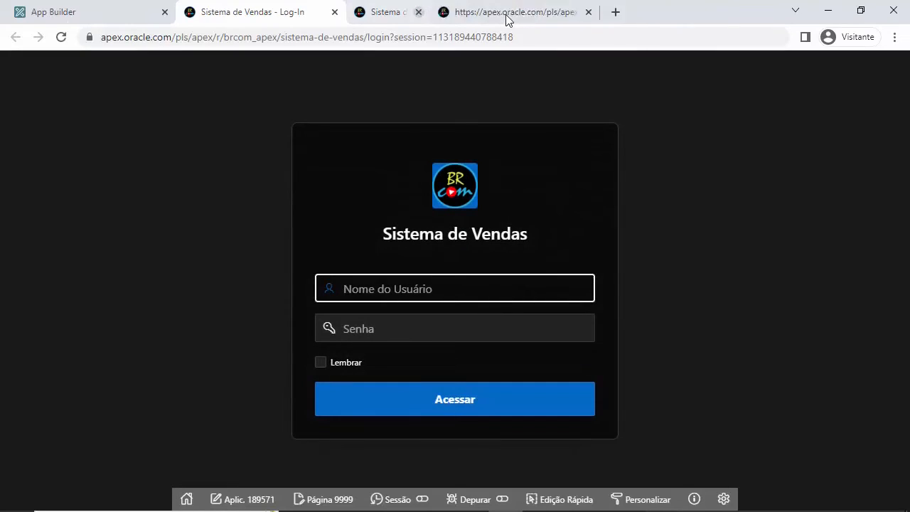
pyautogui.click(505, 12)
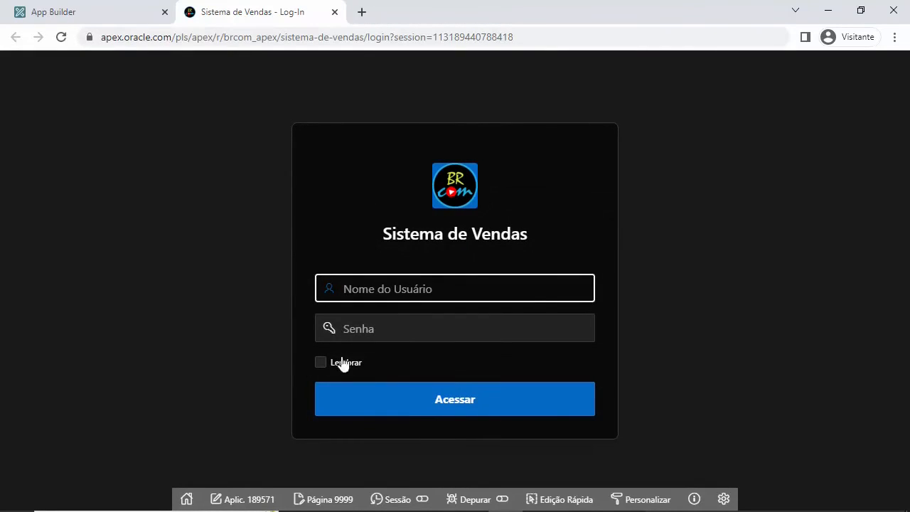
# Step: Sign in as brcom with the account password, then return to the builder tab
pyautogui.write('brcom')
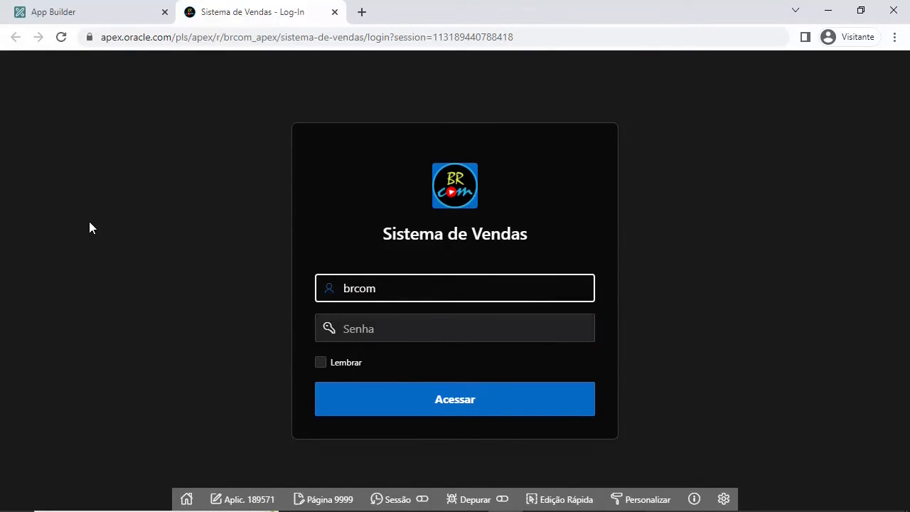
pyautogui.press('Tab')
pyautogui.write('b')
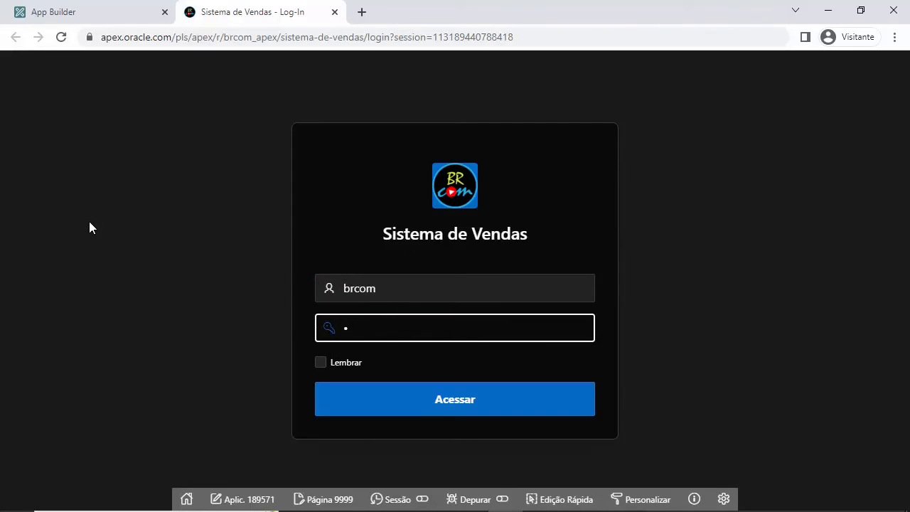
pyautogui.write('••••••••••')
pyautogui.press('Return')
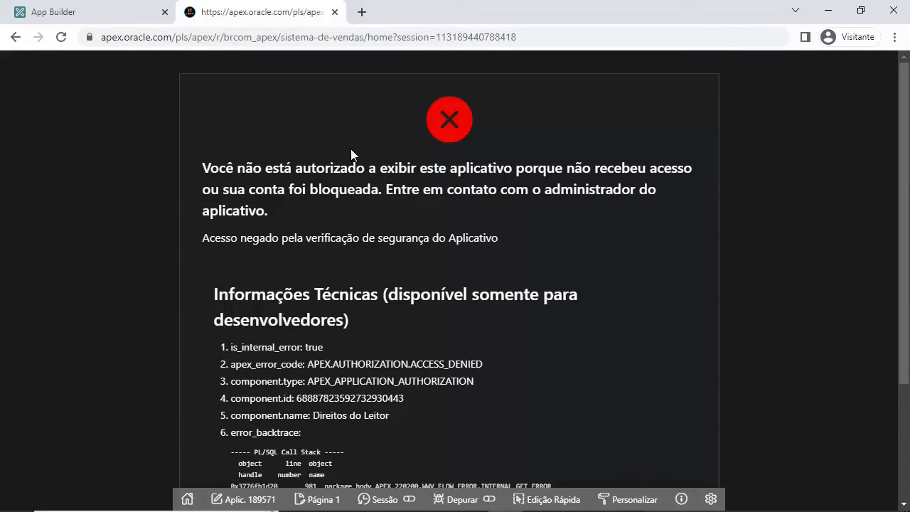
pyautogui.click(84, 5)
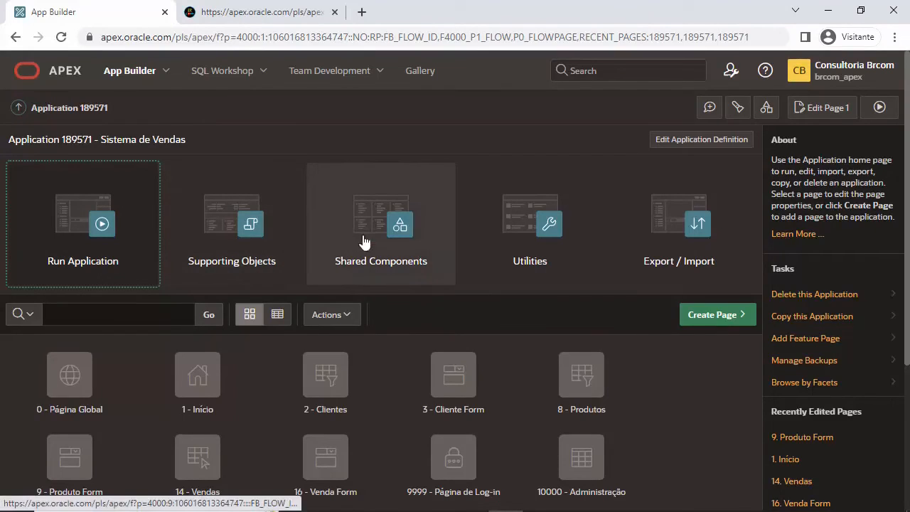
# Step: In Application Access Control, create a role assignment for BRCOM with Administrador, Colaborador and Leitor
pyautogui.click(387, 235)
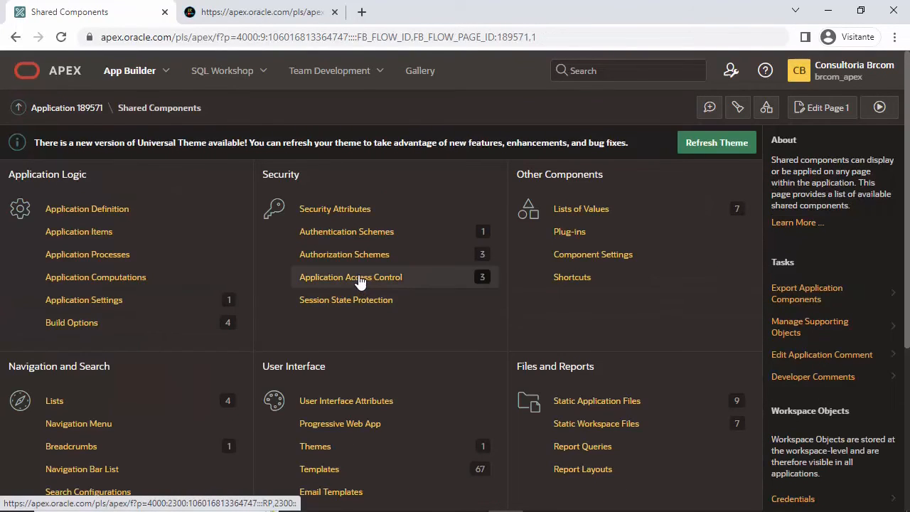
pyautogui.click(360, 279)
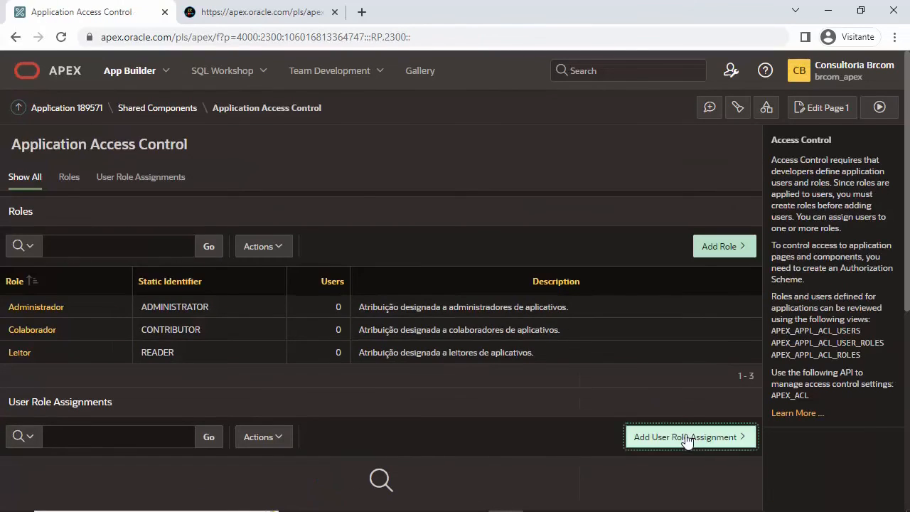
pyautogui.click(687, 439)
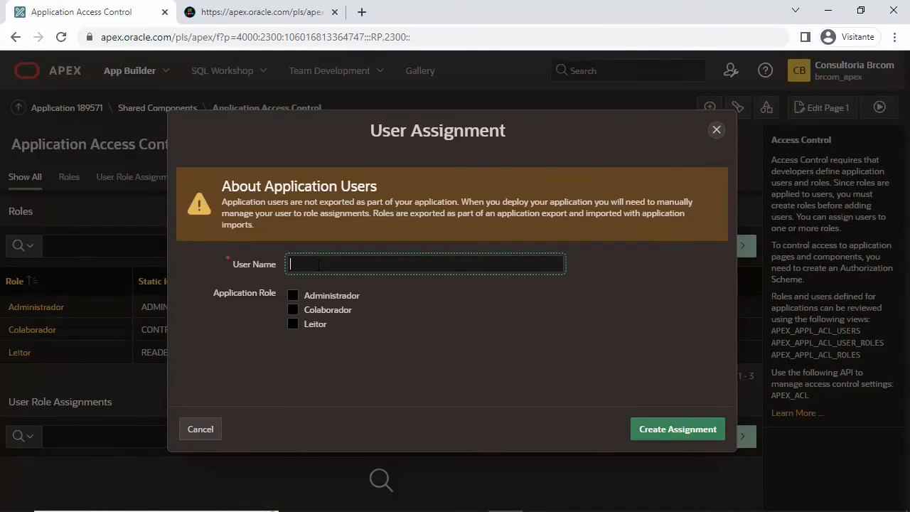
pyautogui.write('BRCOM')
pyautogui.press('Tab')
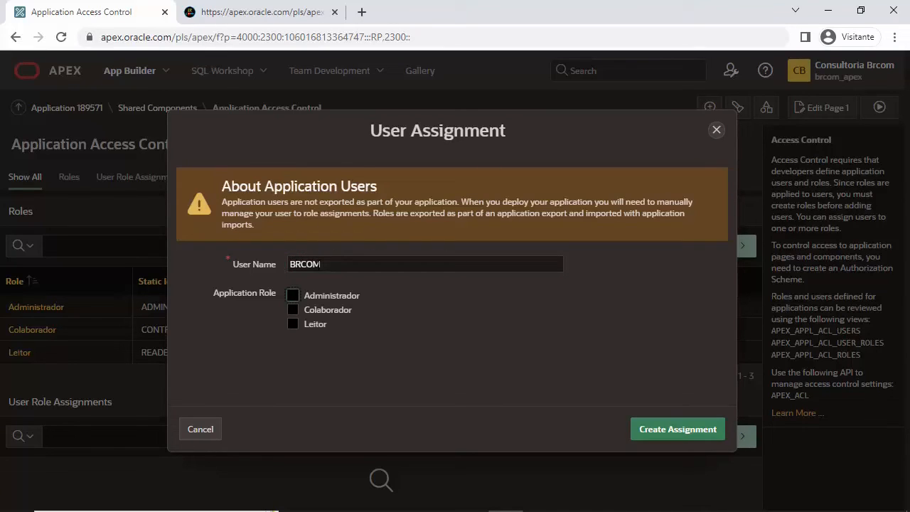
pyautogui.click(290, 296)
pyautogui.click(292, 310)
pyautogui.click(292, 324)
pyautogui.click(682, 430)
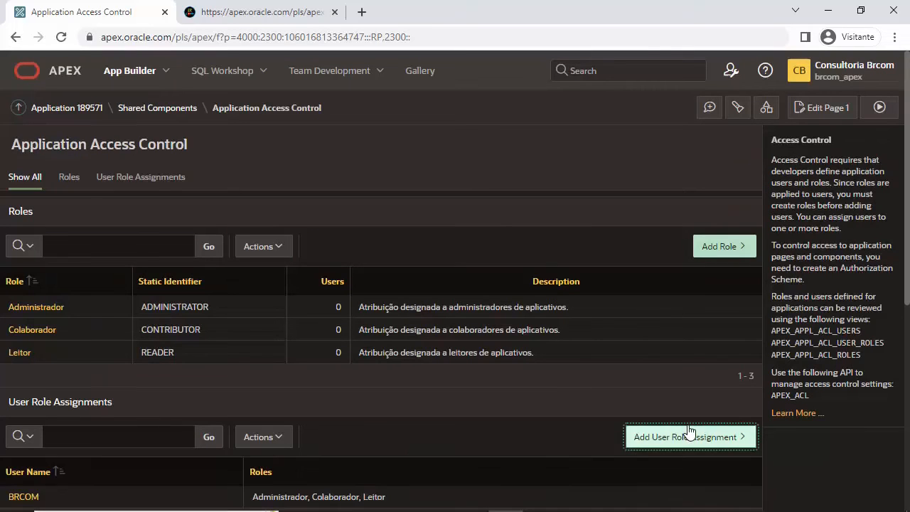
pyautogui.scroll(-4, 553, 380)
pyautogui.scroll(4, 553, 379)
# Step: Dismiss the app's authorization error and sign in as brcom with the account password
pyautogui.click(243, 6)
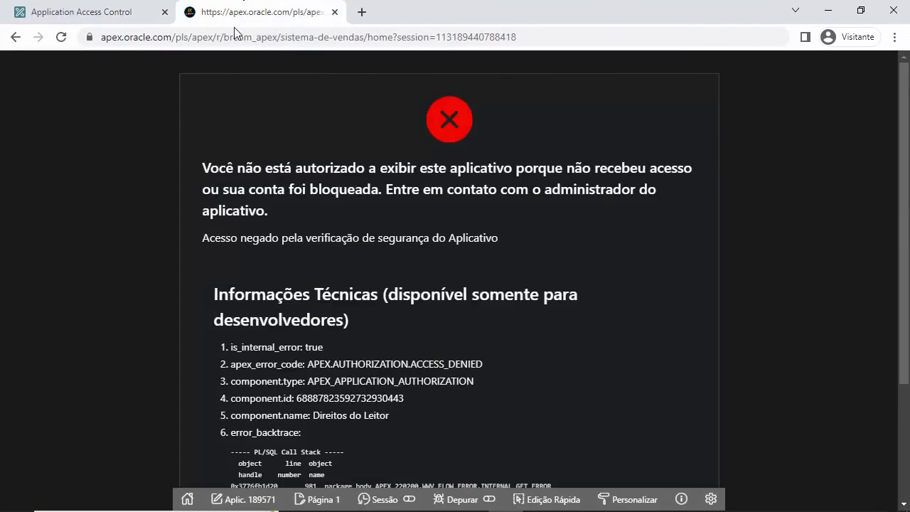
pyautogui.scroll(-3, 445, 377)
pyautogui.click(449, 452)
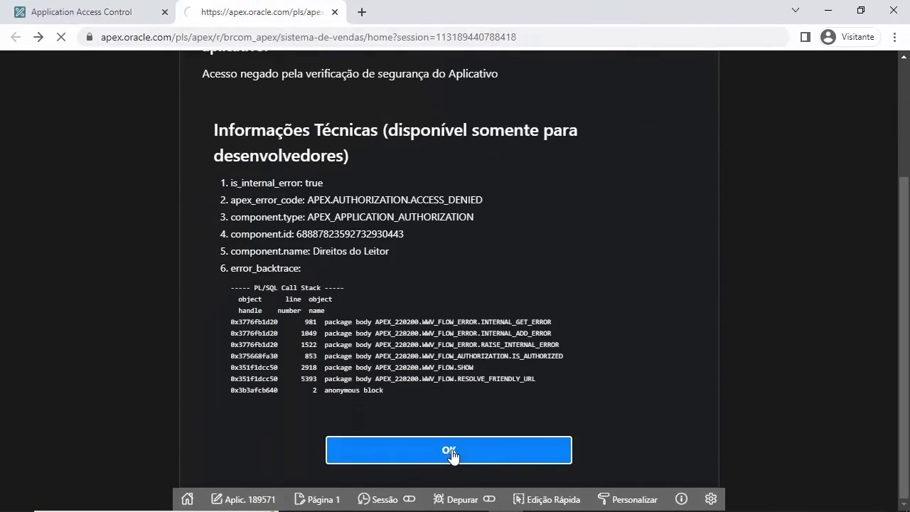
pyautogui.write('brcom')
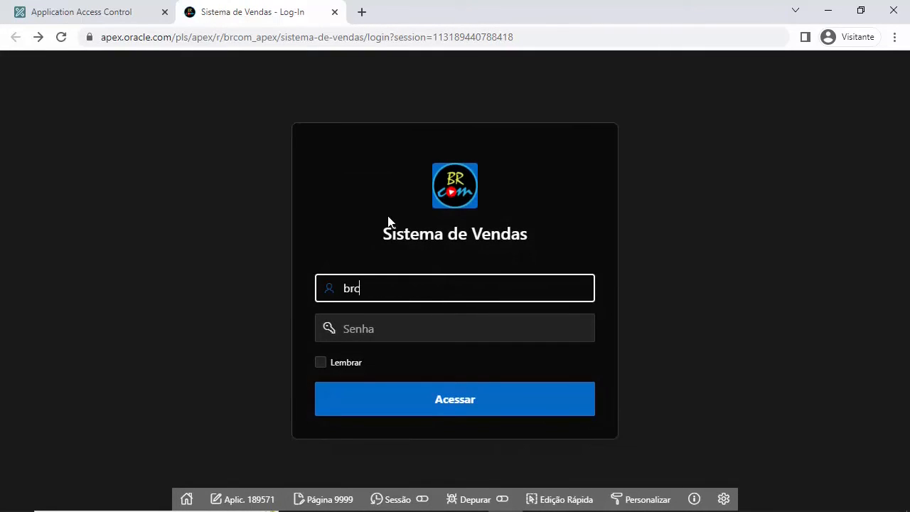
pyautogui.press('Tab')
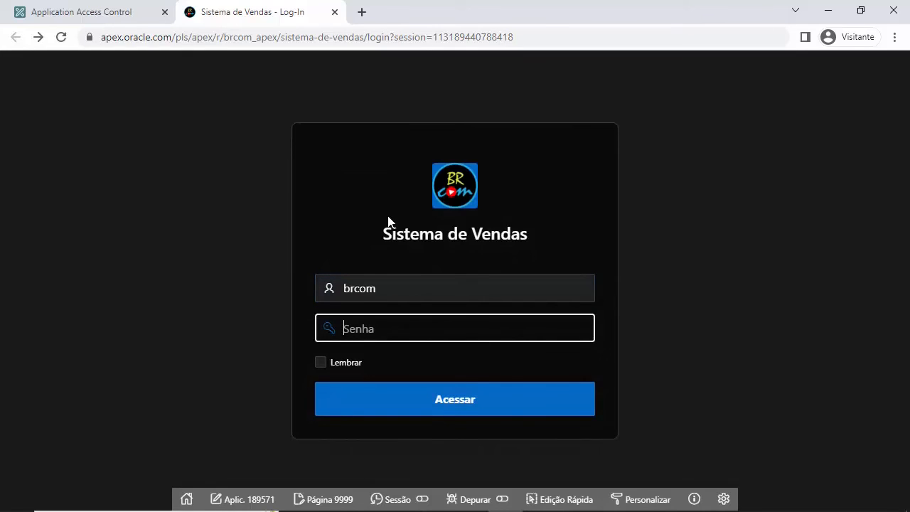
pyautogui.write('1234')
pyautogui.press('Return')
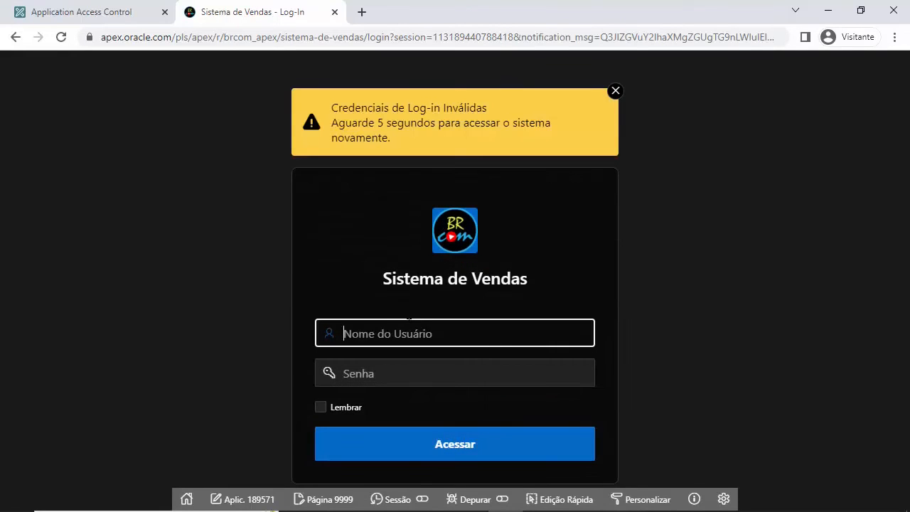
# Step: After the invalid-credentials warning, re-enter username brcom and begin retyping the password
pyautogui.write('brcom')
pyautogui.press('Tab')
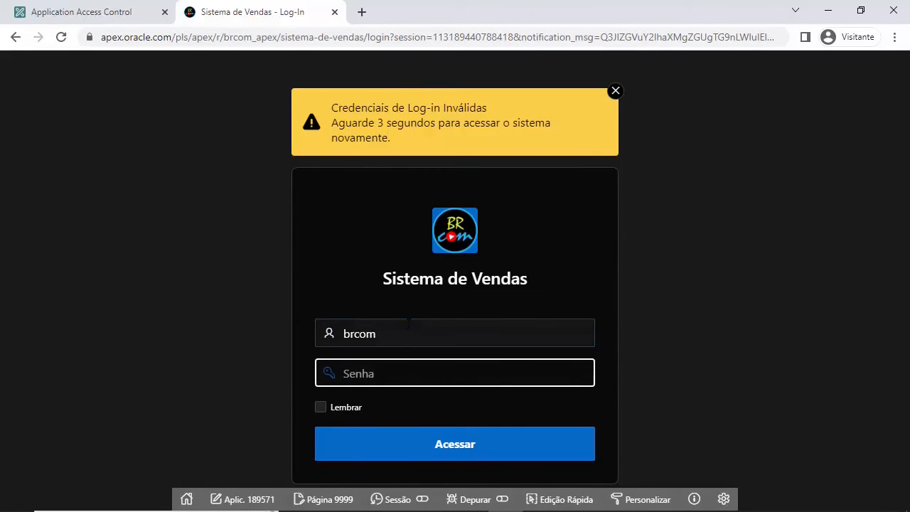
pyautogui.write('b')
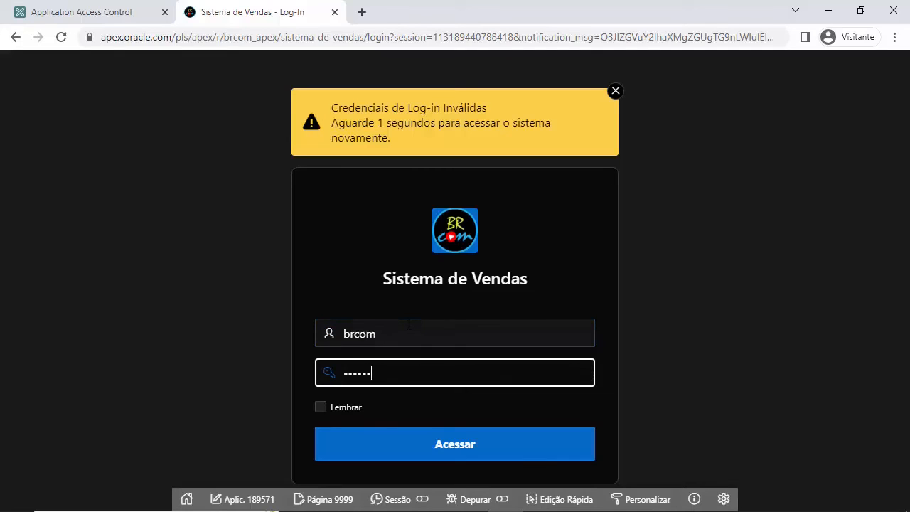
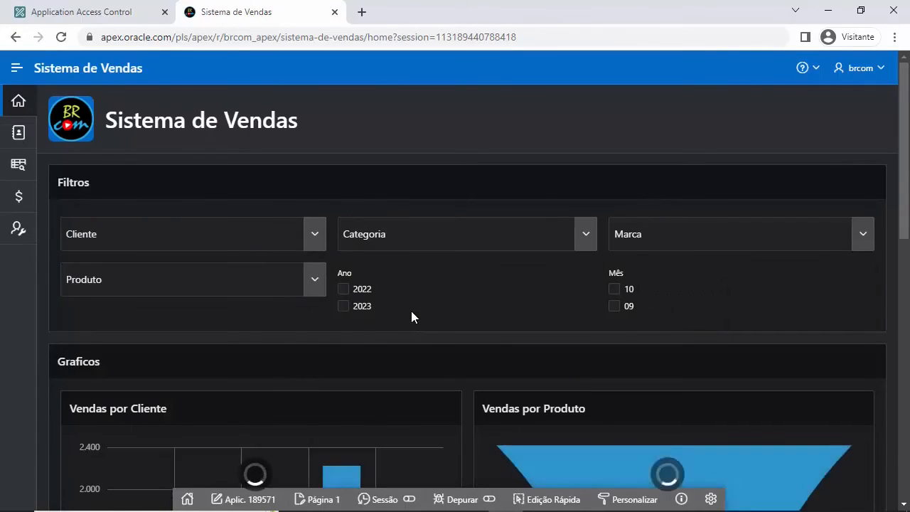
# Step: Filter the home dashboard charts to a single client and the Alimentos category
pyautogui.scroll(-5, 494, 340)
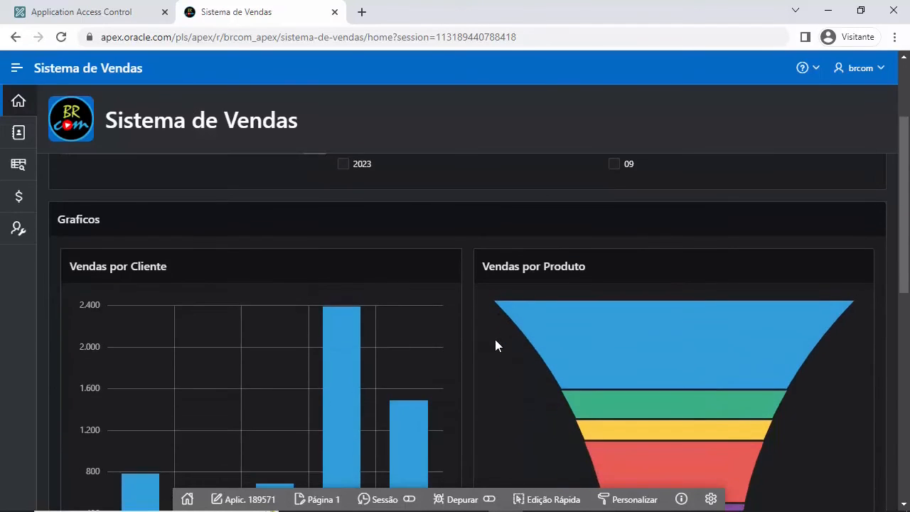
pyautogui.scroll(3, 522, 340)
pyautogui.scroll(2, 523, 340)
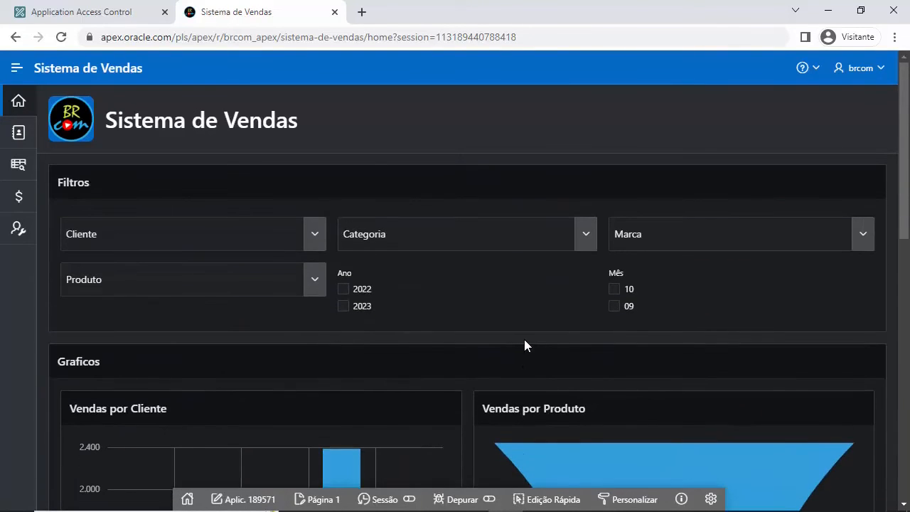
pyautogui.scroll(-9, 597, 422)
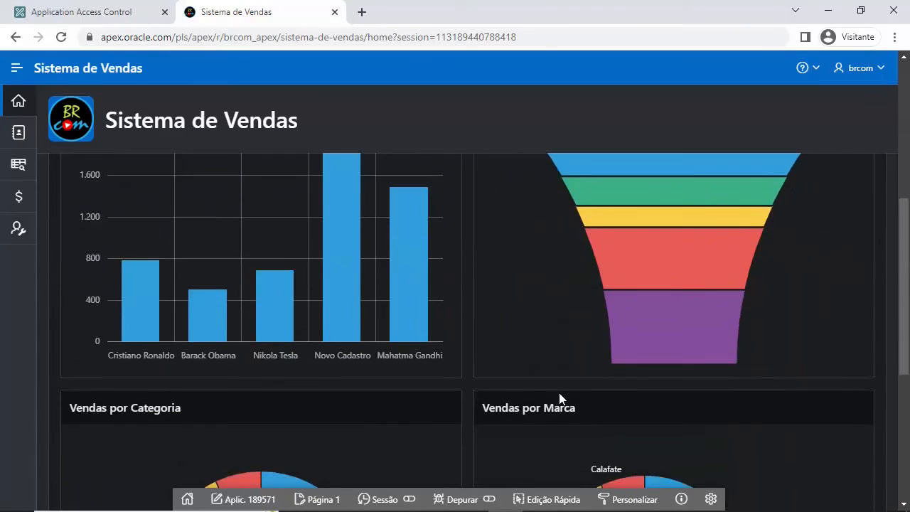
pyautogui.scroll(-1, 563, 403)
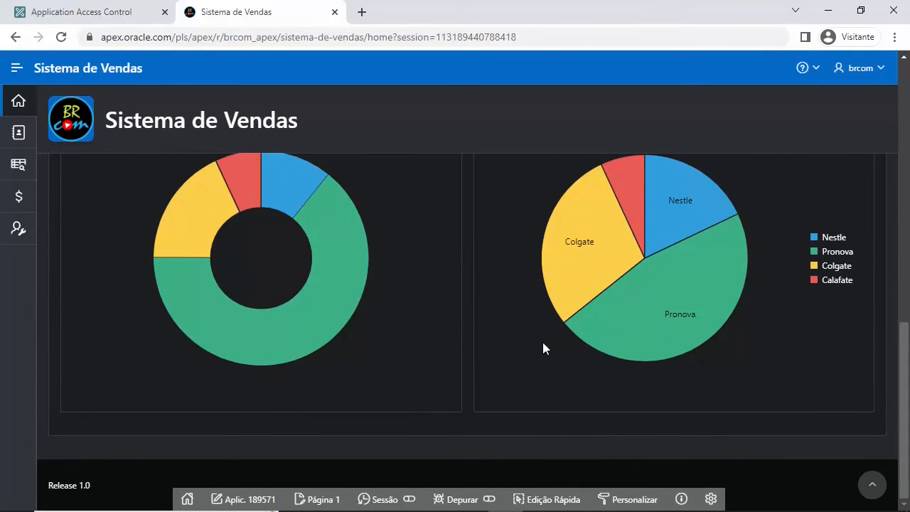
pyautogui.scroll(7, 554, 358)
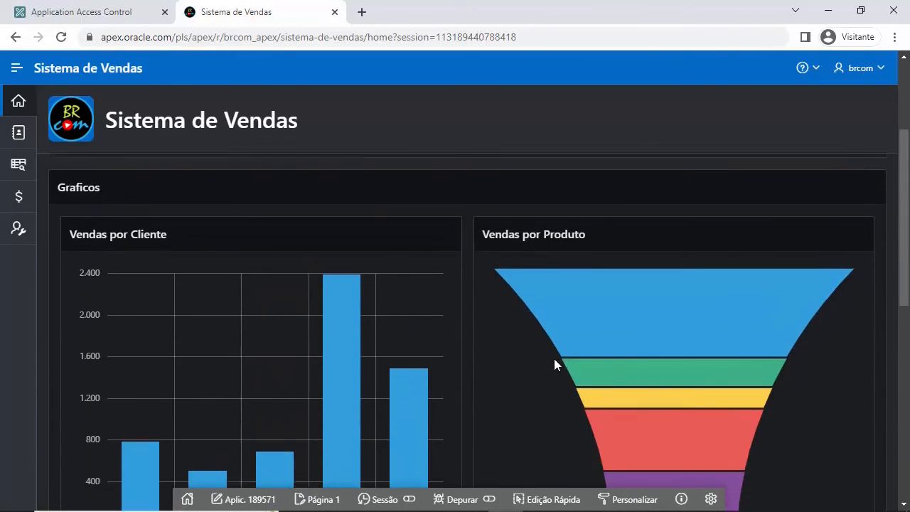
pyautogui.scroll(3, 554, 358)
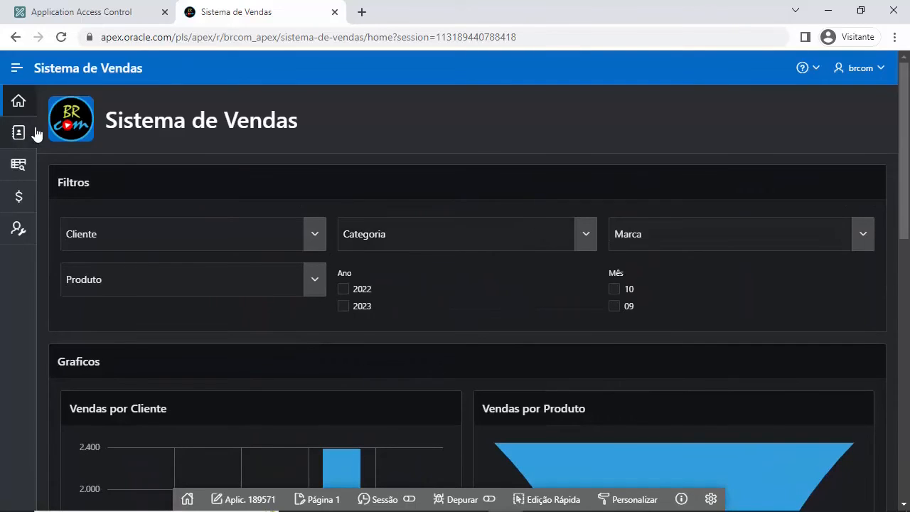
pyautogui.click(311, 240)
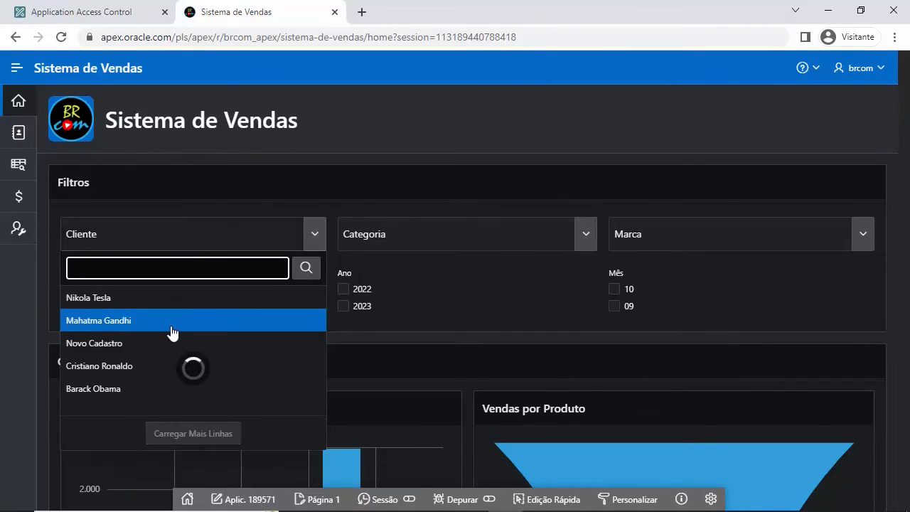
pyautogui.click(170, 324)
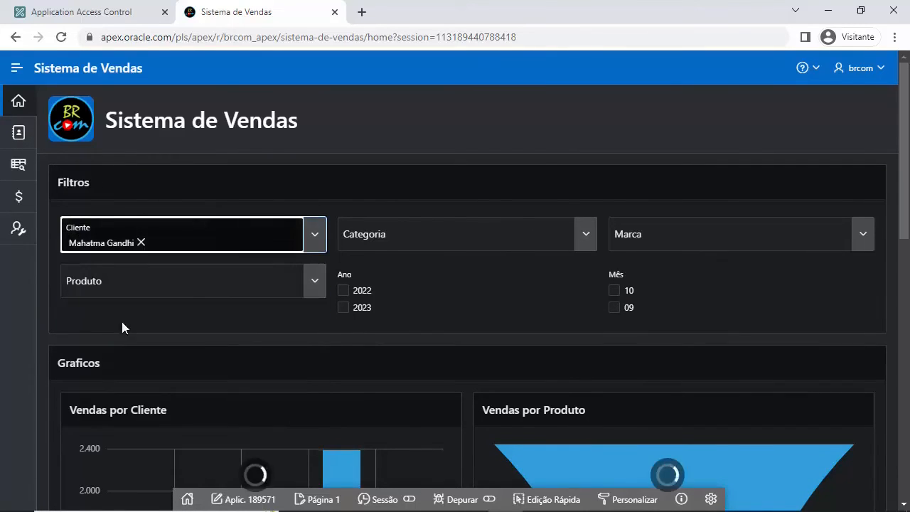
pyautogui.click(584, 238)
pyautogui.click(383, 320)
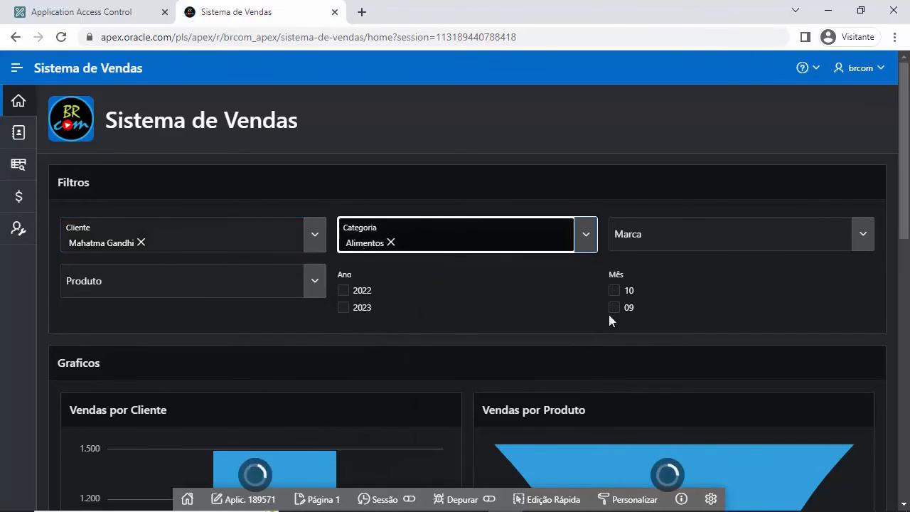
# Step: Leave the dashboard for the Produtos page, confirming Sair
pyautogui.scroll(-4, 853, 299)
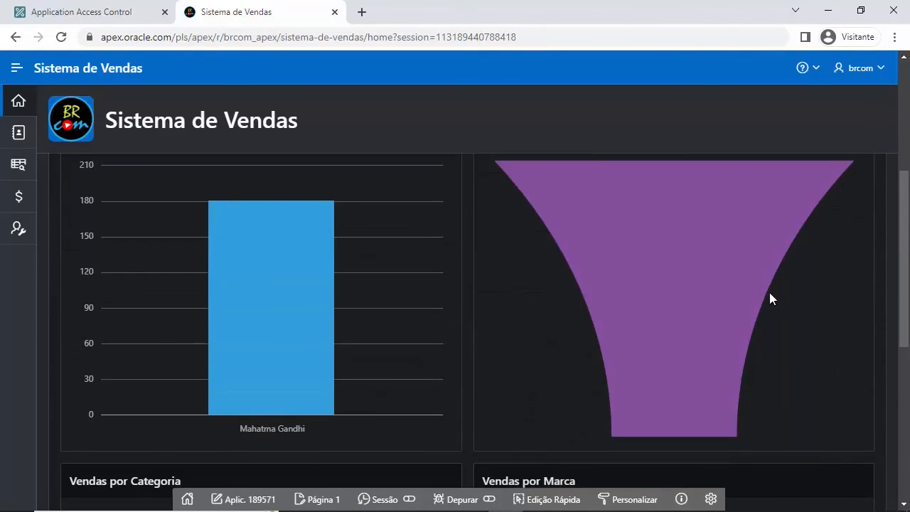
pyautogui.scroll(3, 769, 292)
pyautogui.click(29, 172)
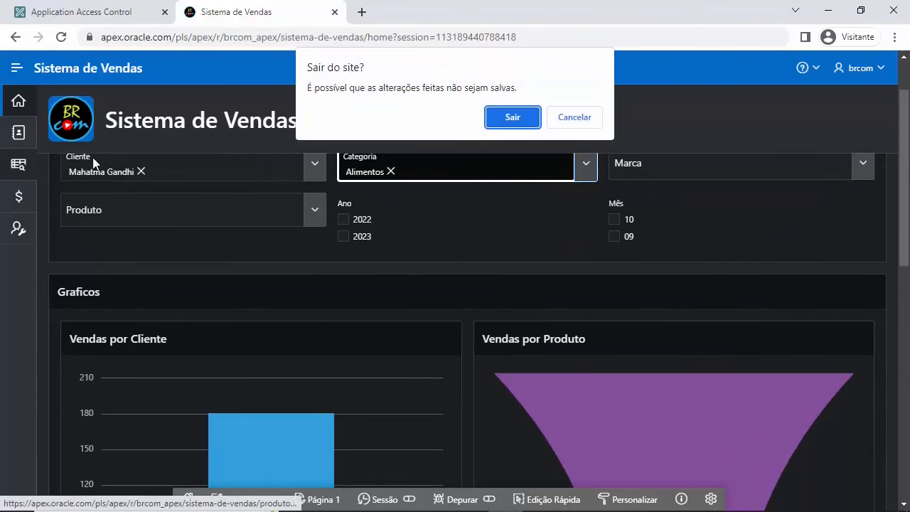
pyautogui.click(512, 121)
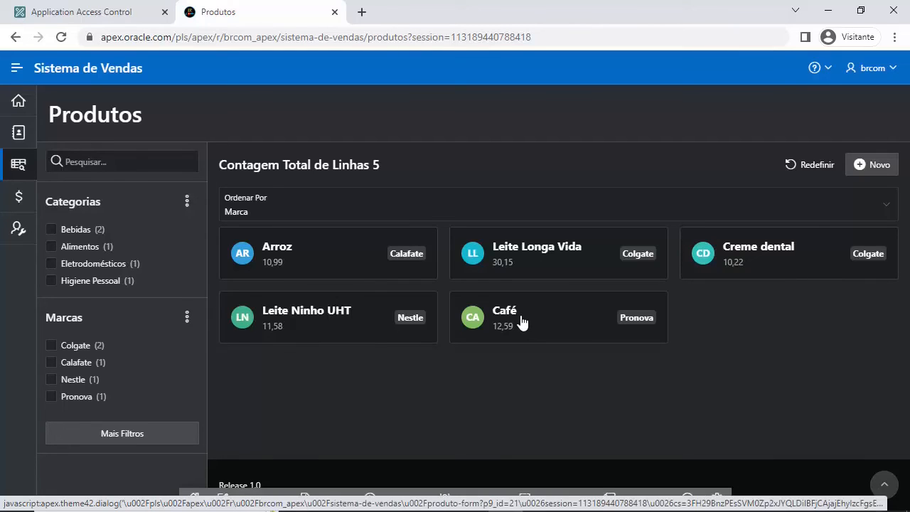
# Step: Filter Produtos by category Bebidas and brand Nestle, then go to the Vendas page
pyautogui.click(51, 230)
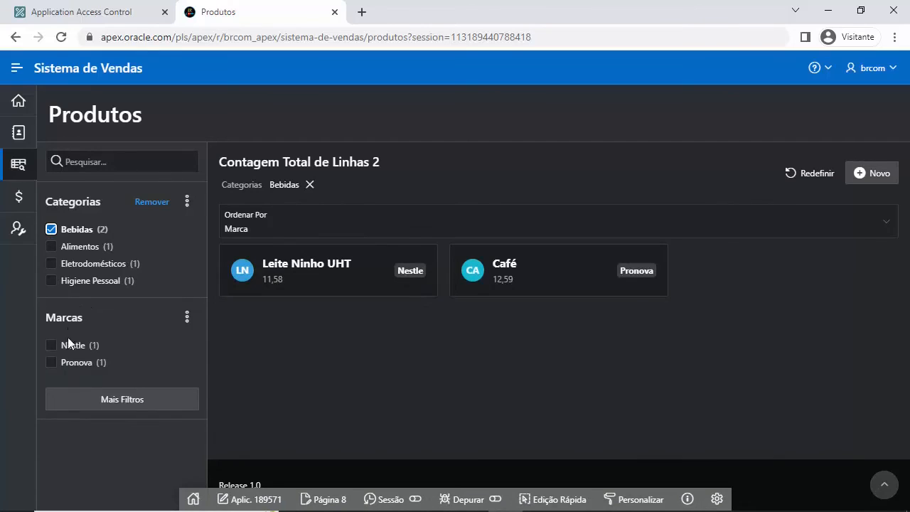
pyautogui.click(50, 345)
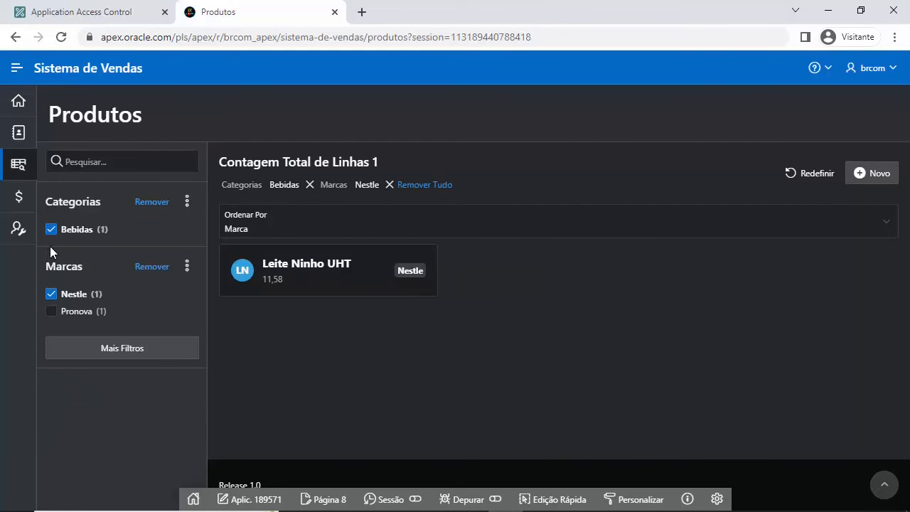
pyautogui.click(19, 206)
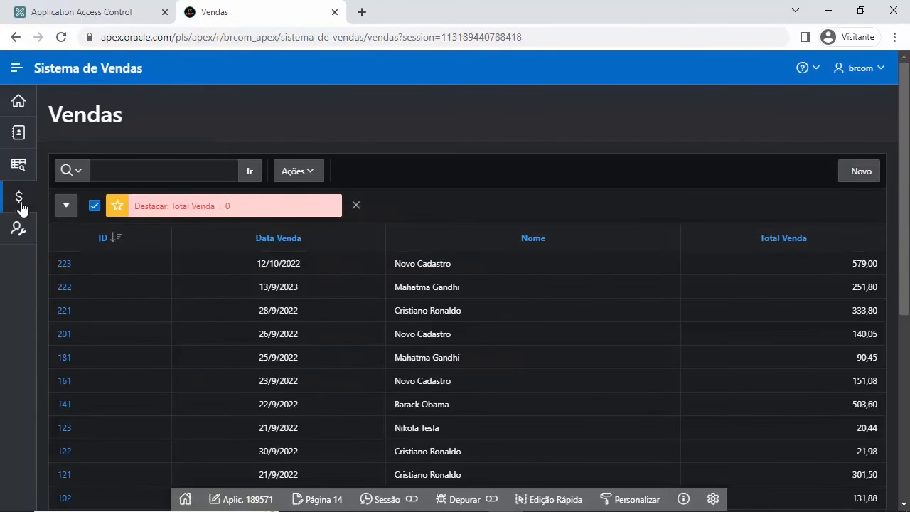
# Step: Inspect the details of existing sale 223, then close them
pyautogui.scroll(-5, 462, 309)
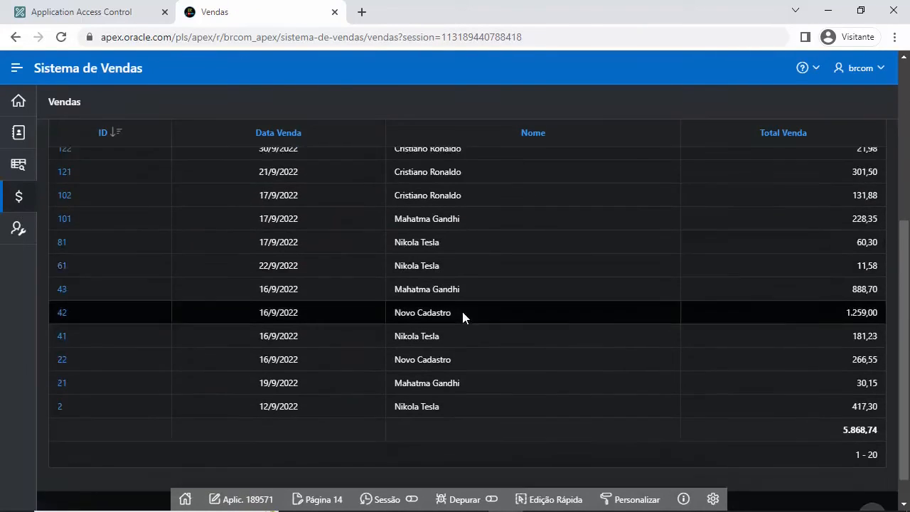
pyautogui.scroll(5, 466, 311)
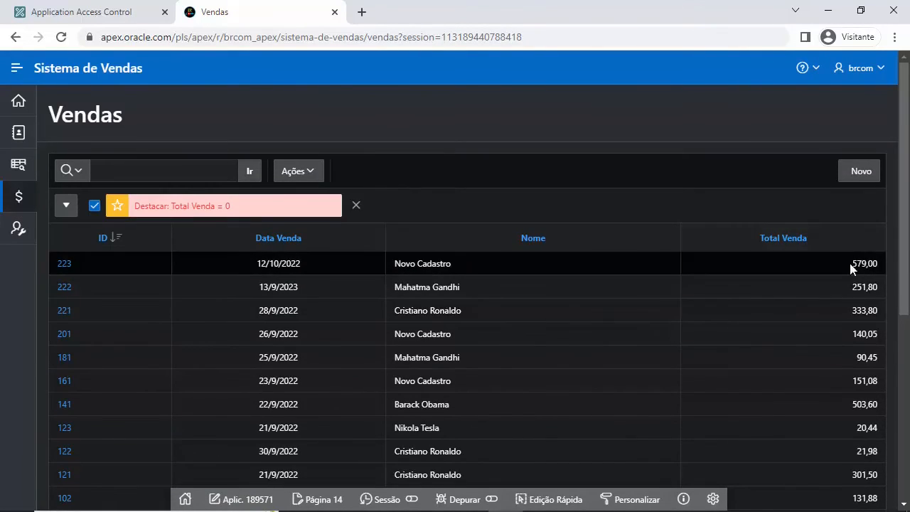
pyautogui.click(64, 270)
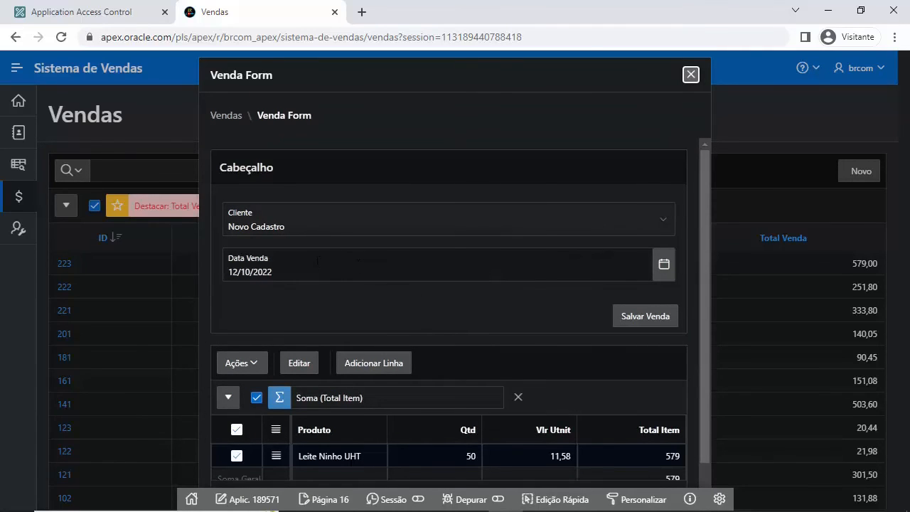
pyautogui.scroll(-1, 526, 359)
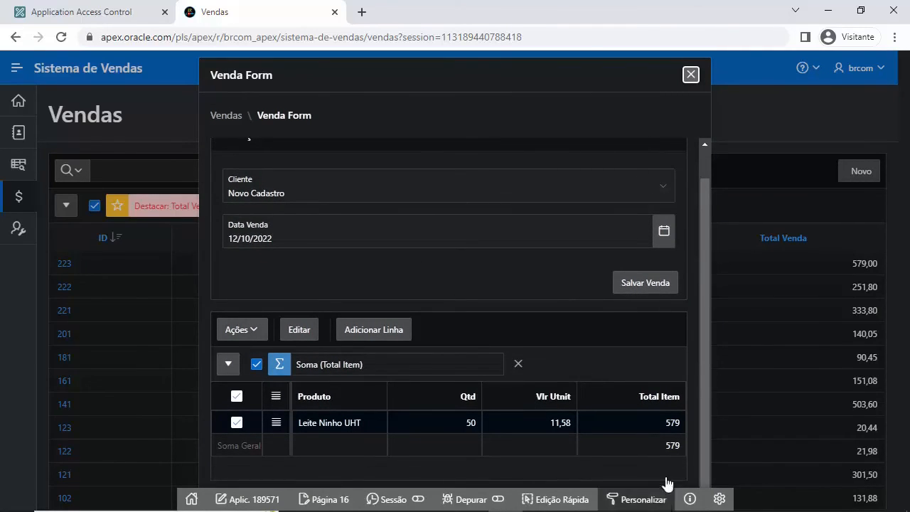
pyautogui.click(691, 74)
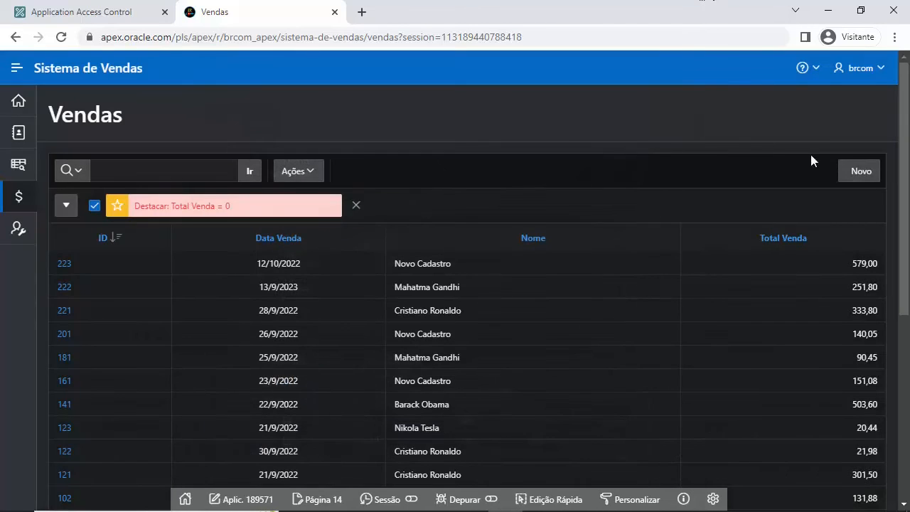
# Step: Create a new sale header with a chosen client and date 23/11/2022
pyautogui.click(860, 172)
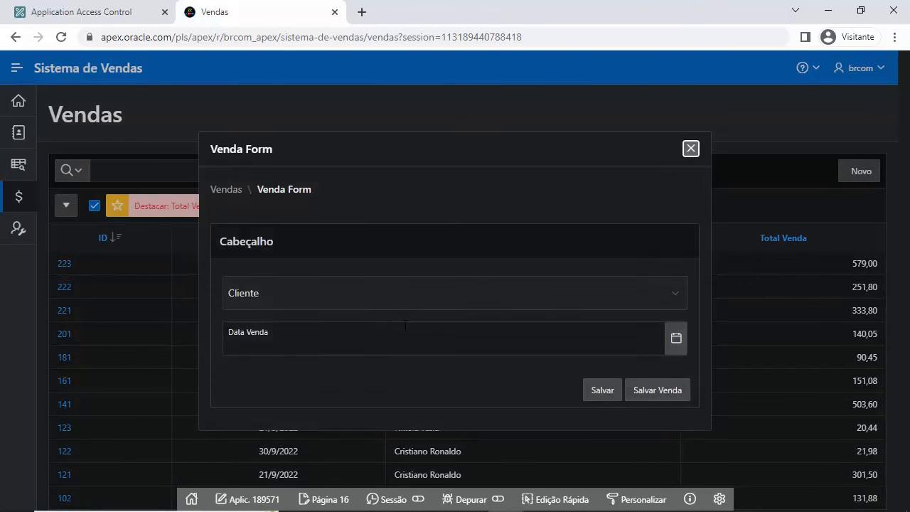
pyautogui.click(666, 287)
pyautogui.click(254, 327)
pyautogui.click(676, 339)
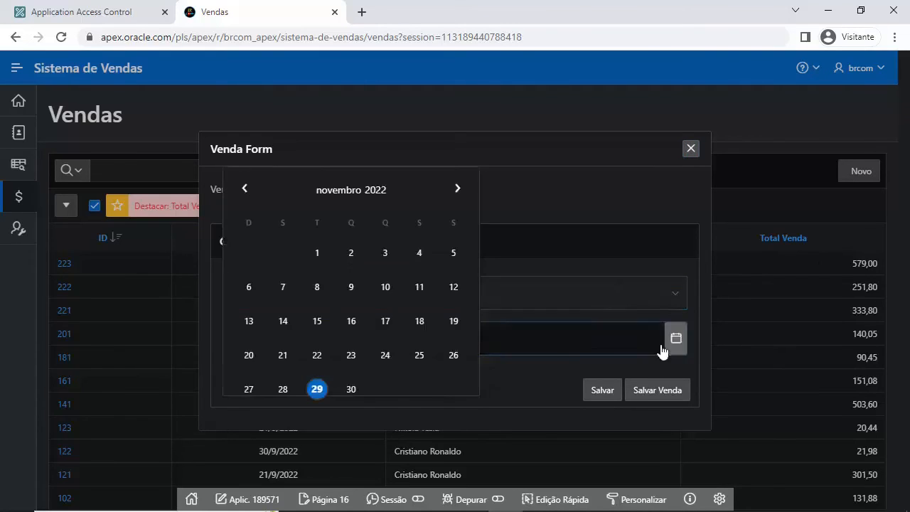
pyautogui.click(365, 348)
pyautogui.click(602, 392)
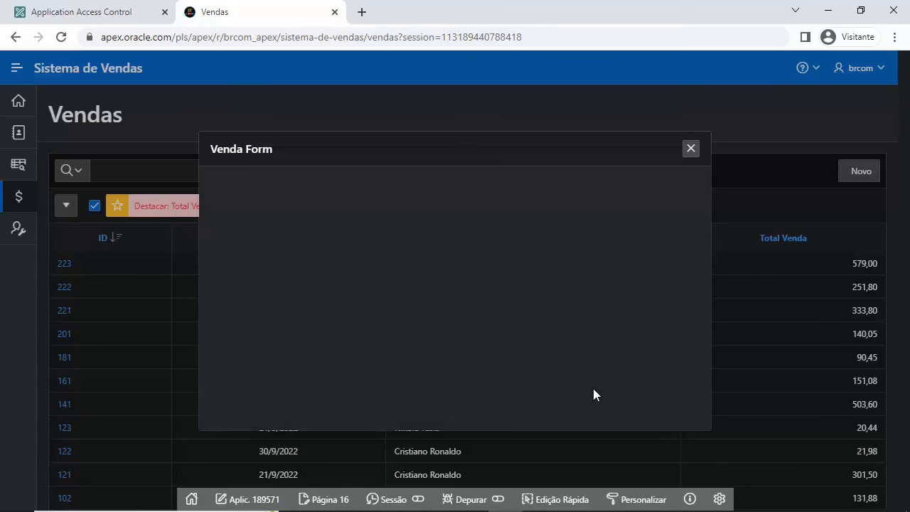
pyautogui.scroll(-1, 389, 329)
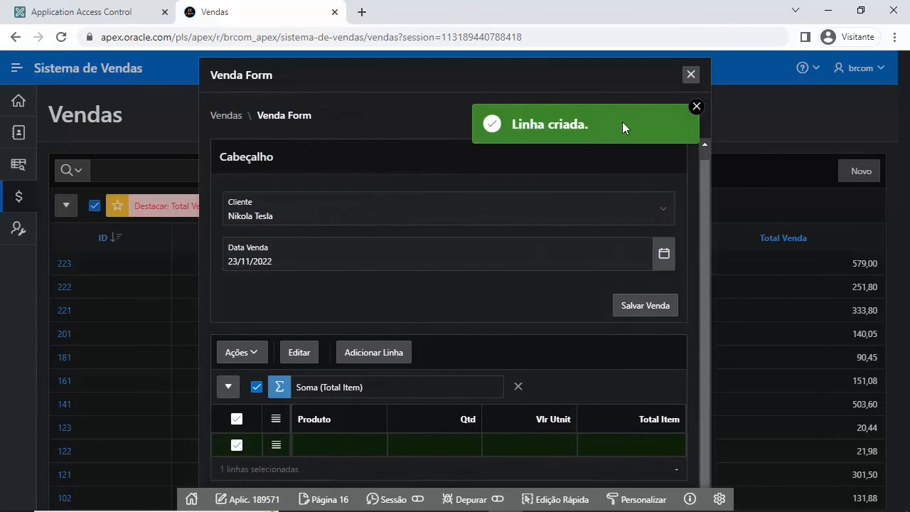
pyautogui.click(696, 106)
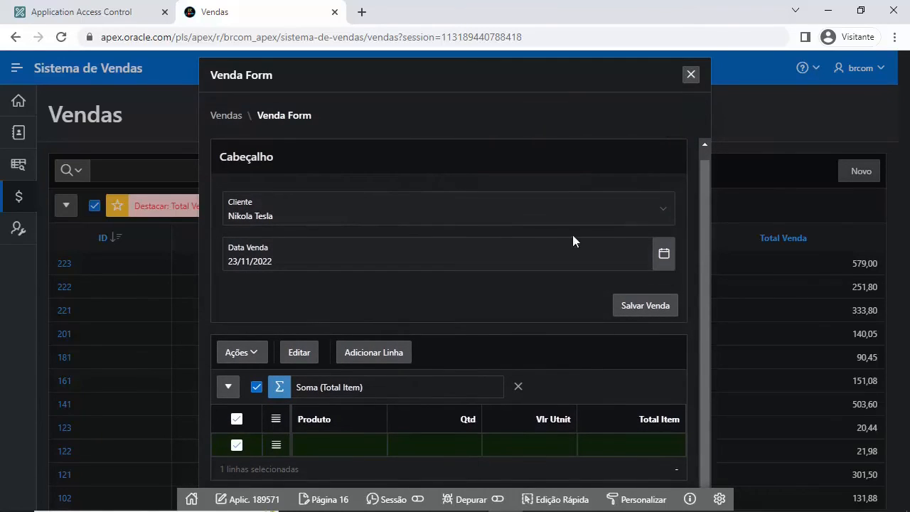
# Step: Add a line of 2 Leite Longa Vida and save the sale totalling 60,30
pyautogui.click(375, 444)
pyautogui.click(377, 445)
pyautogui.click(340, 402)
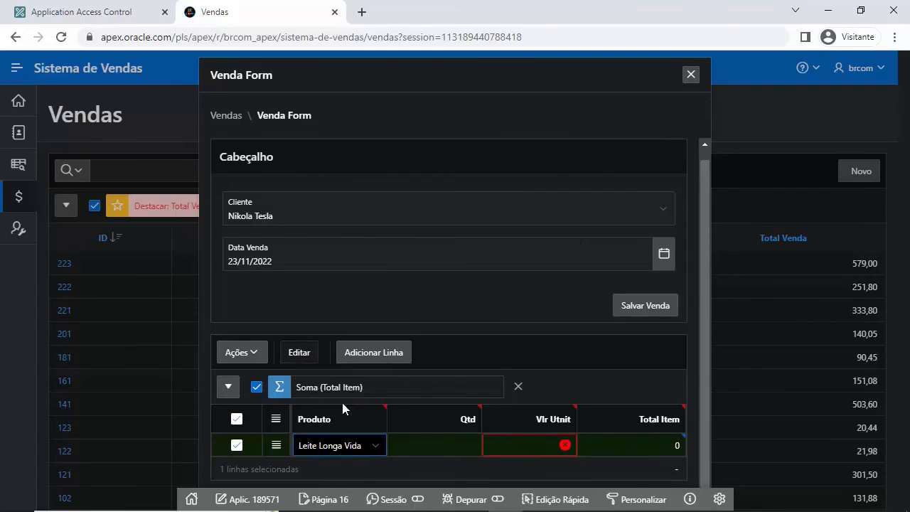
pyautogui.click(440, 445)
pyautogui.write('2')
pyautogui.press('Tab')
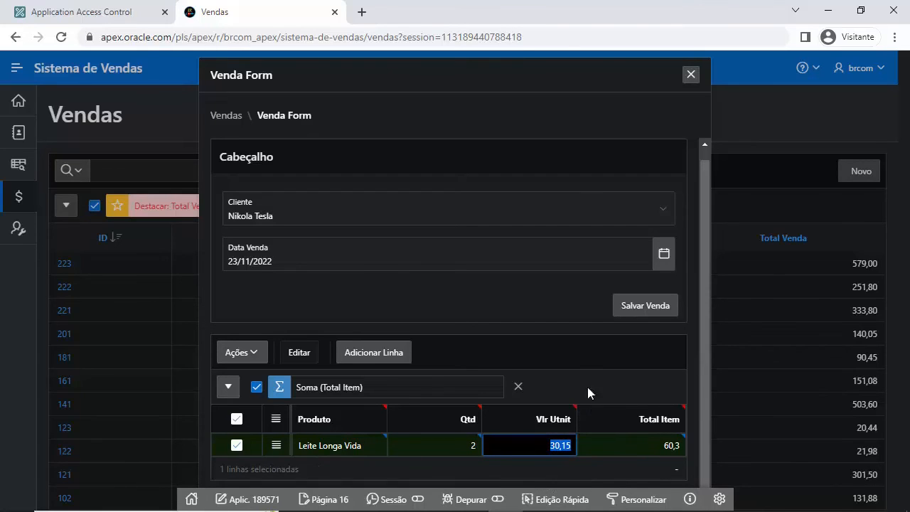
pyautogui.click(636, 303)
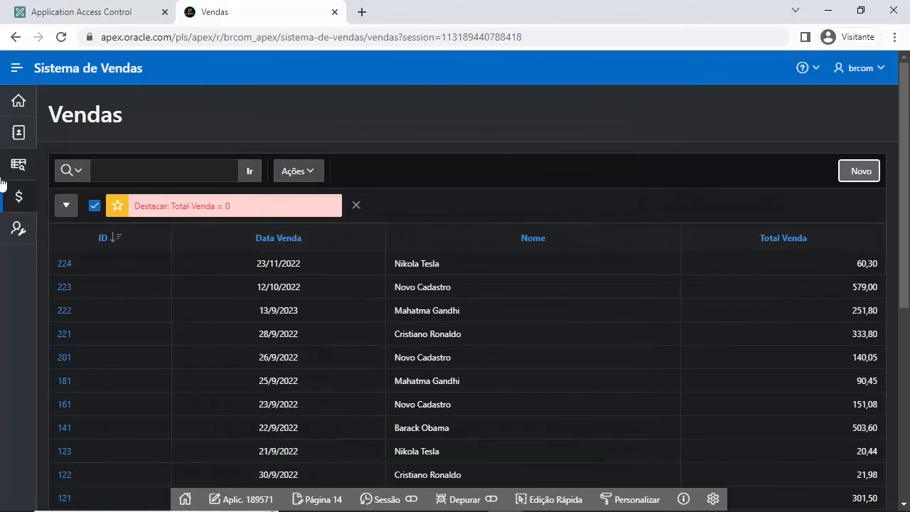
pyautogui.click(25, 226)
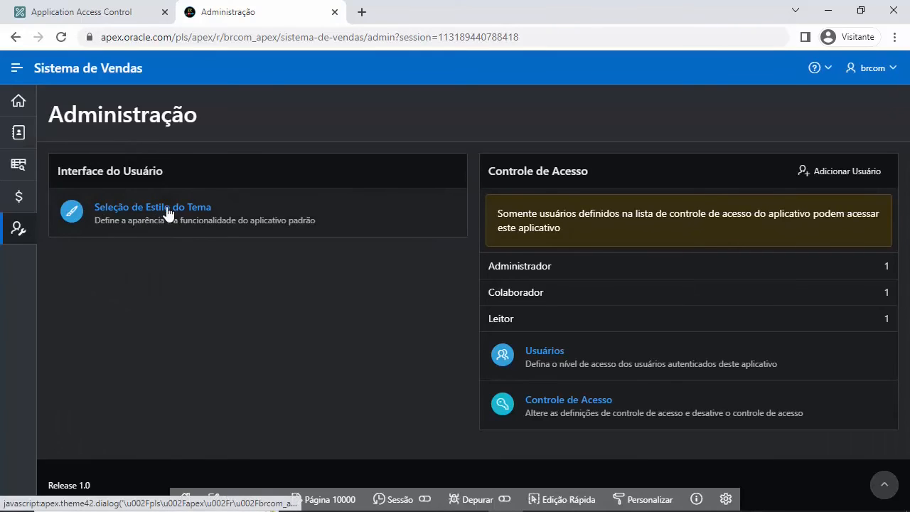
# Step: Apply the Redwood Light theme style to the application
pyautogui.click(144, 205)
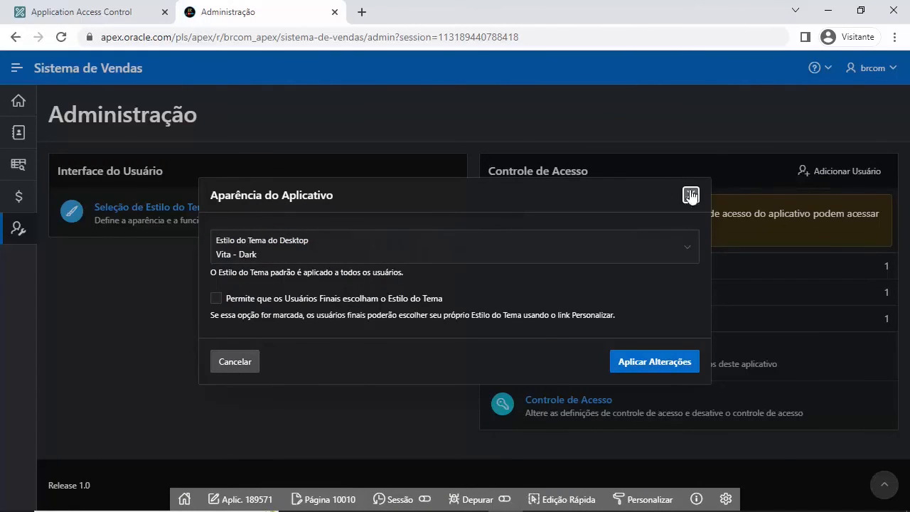
pyautogui.click(583, 248)
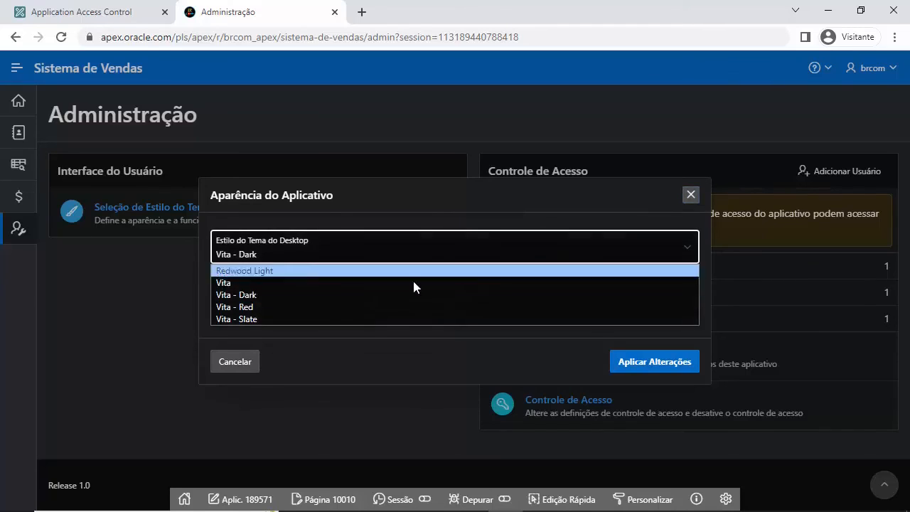
pyautogui.click(290, 268)
pyautogui.click(658, 362)
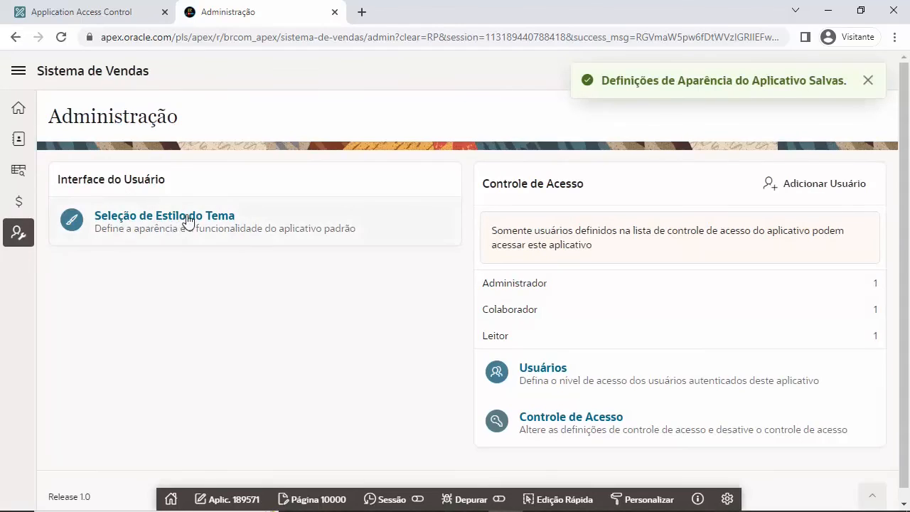
# Step: Switch the theme style back to Vita - Dark and apply it
pyautogui.click(188, 217)
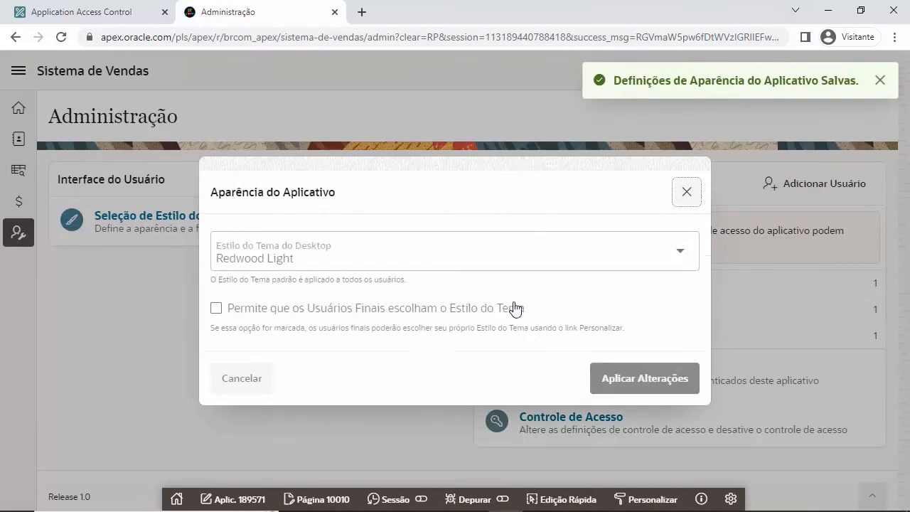
pyautogui.click(395, 272)
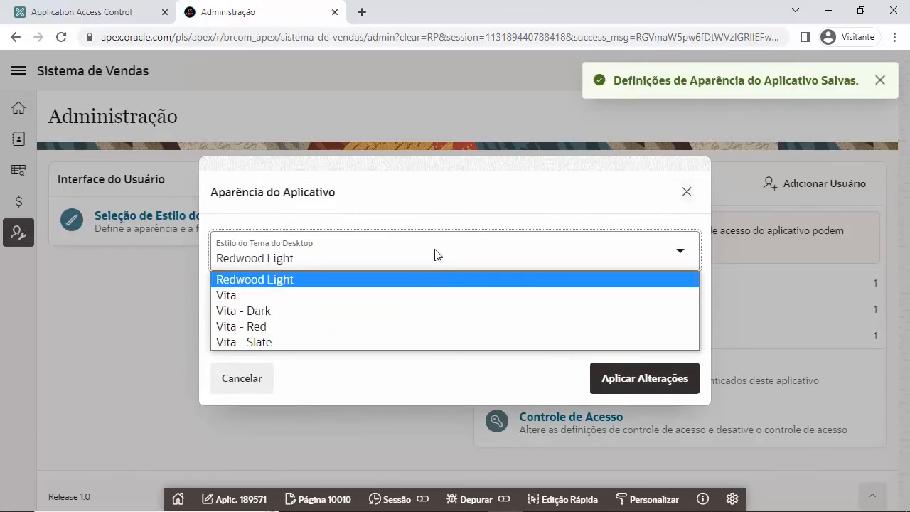
pyautogui.click(259, 312)
pyautogui.click(642, 379)
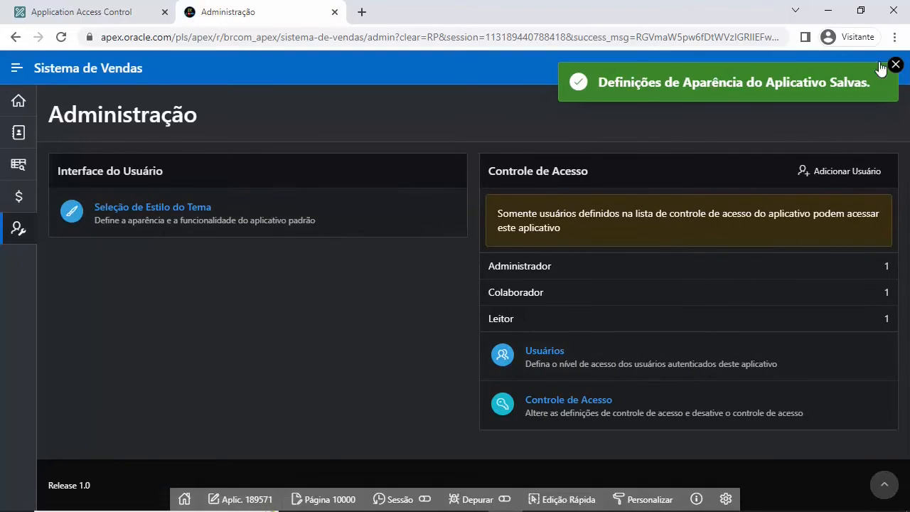
pyautogui.click(895, 65)
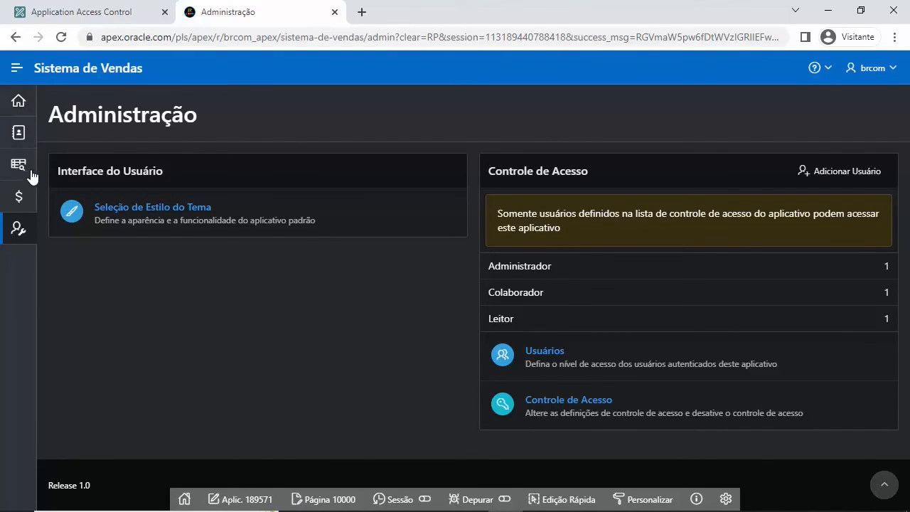
# Step: From the APEX builder, open SQL Workshop's Object Browser and switch the object type to Indexes
pyautogui.click(94, 17)
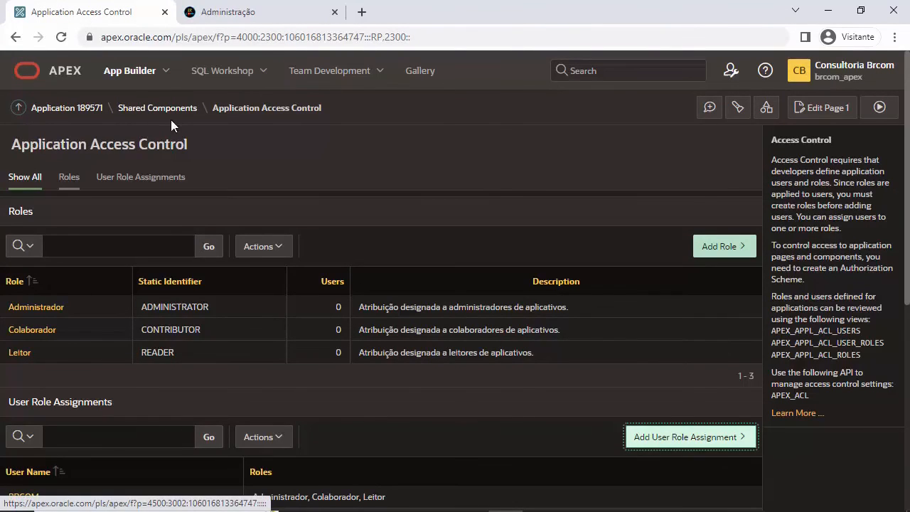
pyautogui.click(222, 77)
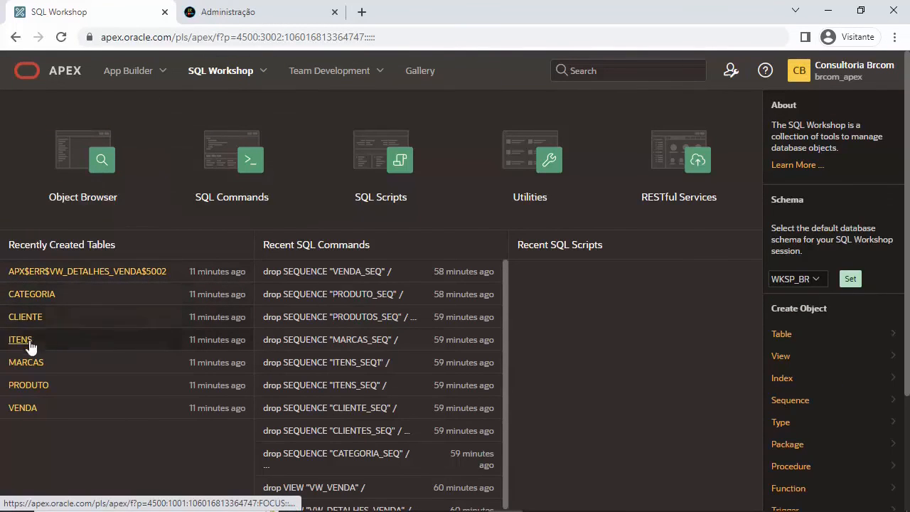
pyautogui.click(81, 189)
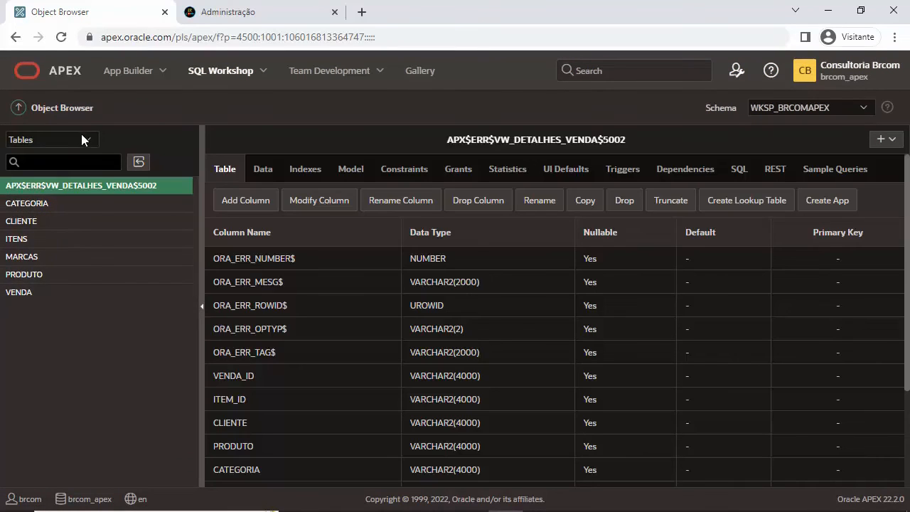
pyautogui.click(81, 140)
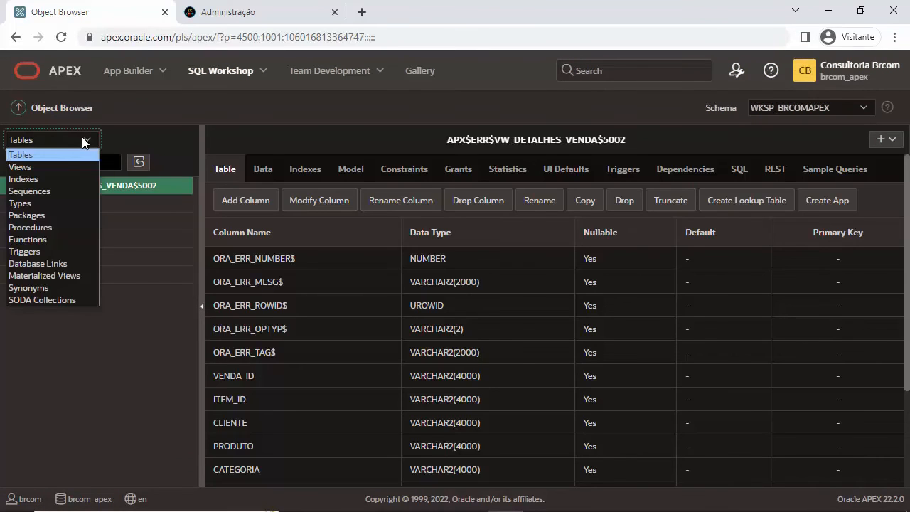
pyautogui.click(54, 179)
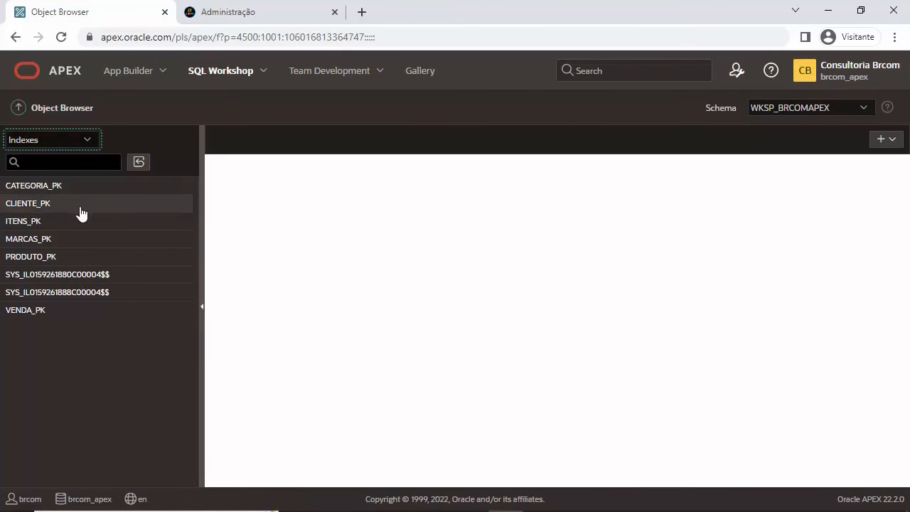
# Step: View the details of indexes CATEGORIA_PK, CLIENTE_PK, ITENS_PK, MARCAS_PK and PRODUTO_PK in turn
pyautogui.click(86, 140)
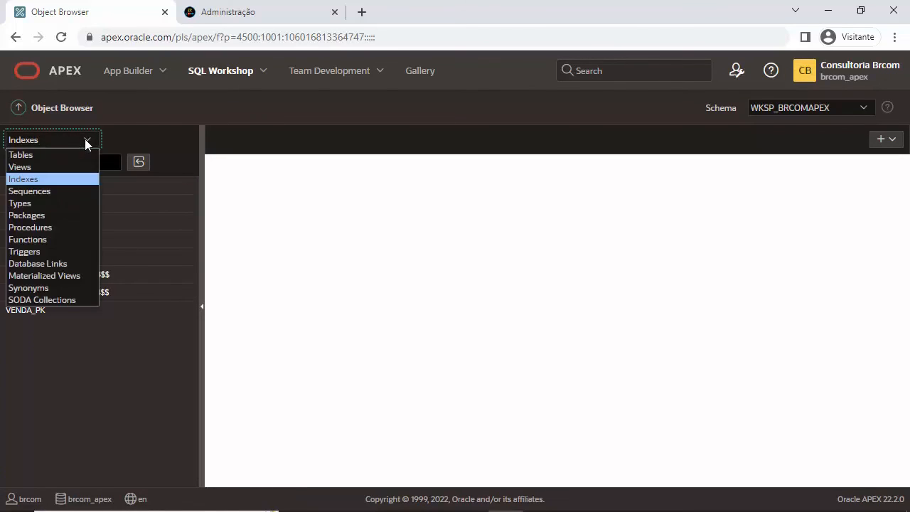
pyautogui.click(41, 179)
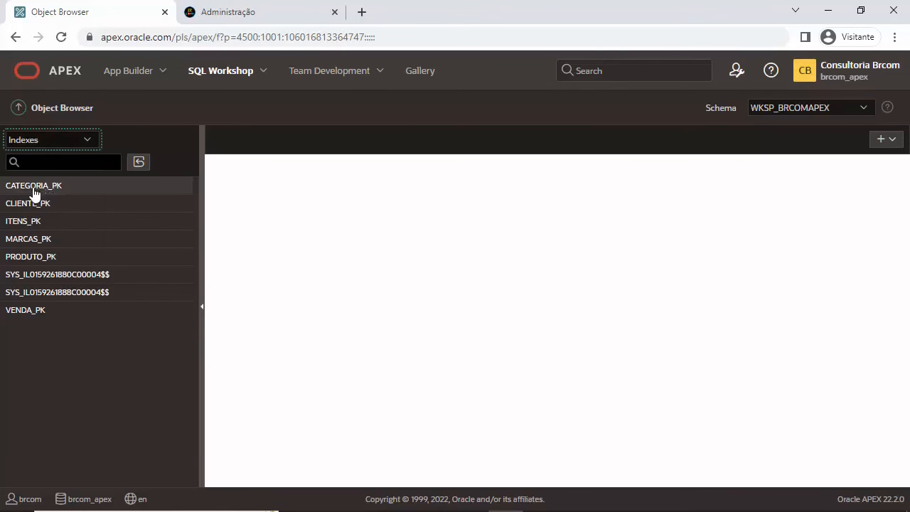
pyautogui.click(51, 187)
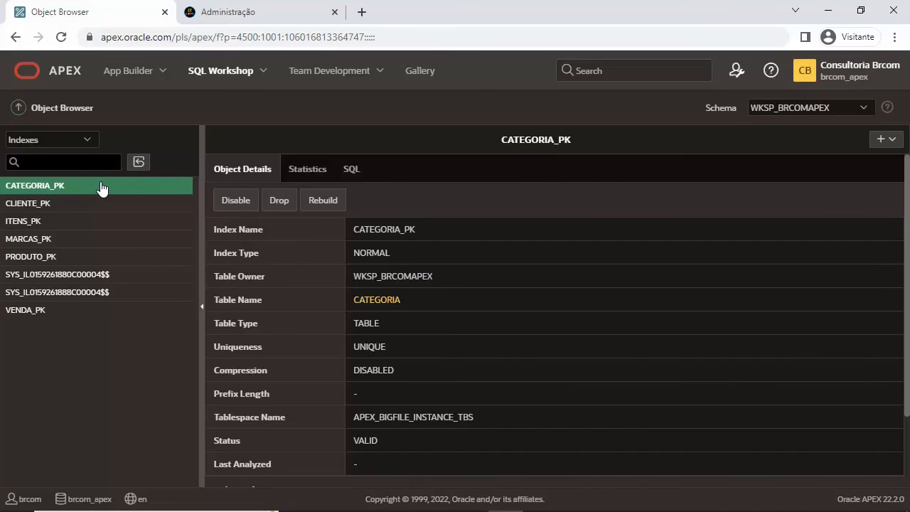
pyautogui.click(48, 204)
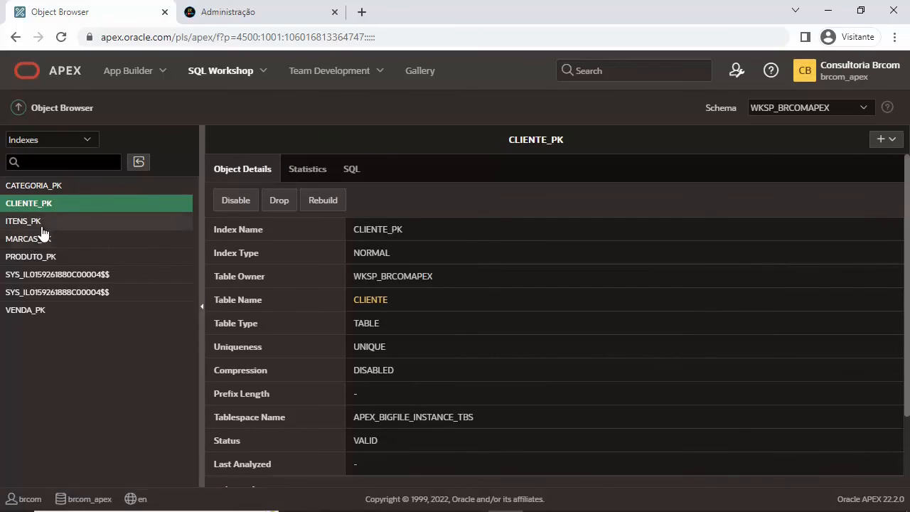
pyautogui.click(44, 224)
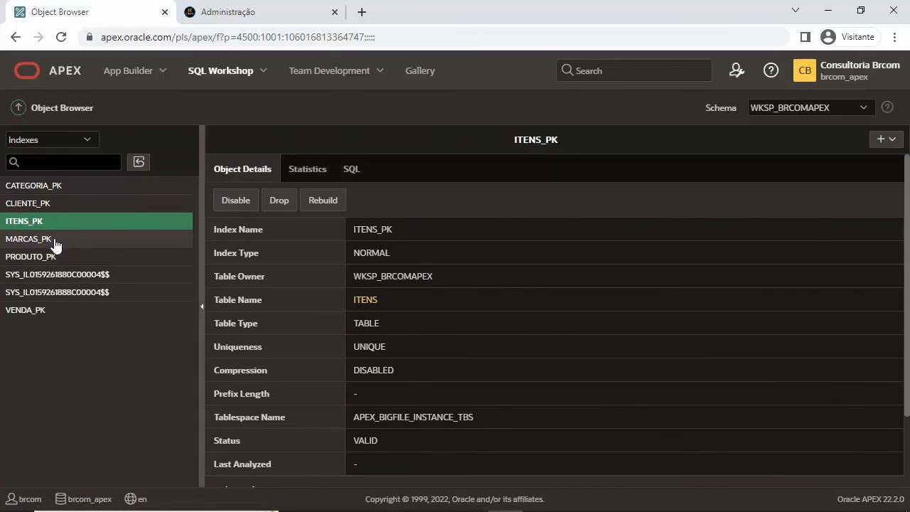
pyautogui.click(56, 244)
pyautogui.click(51, 257)
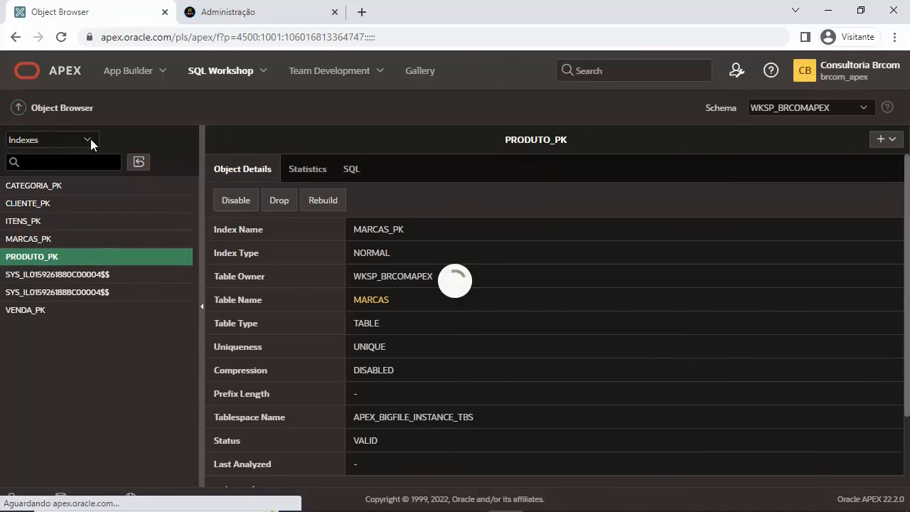
pyautogui.click(89, 140)
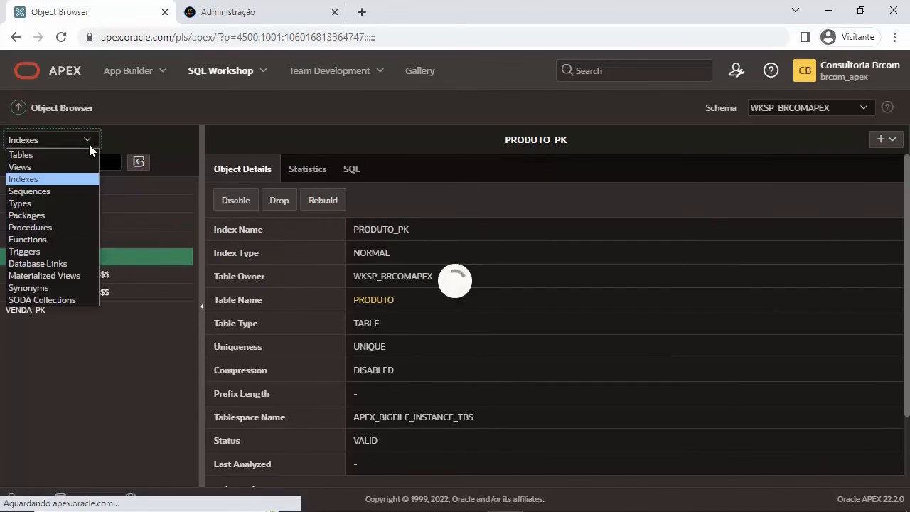
pyautogui.click(155, 117)
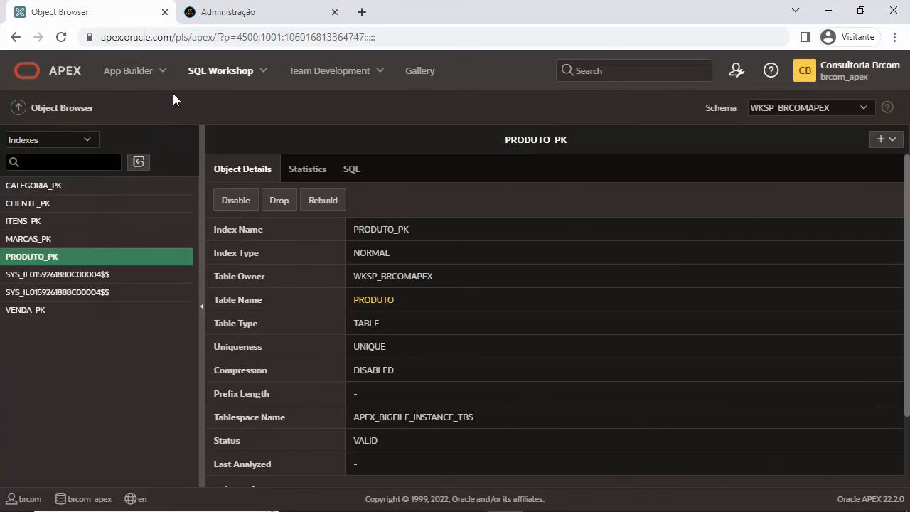